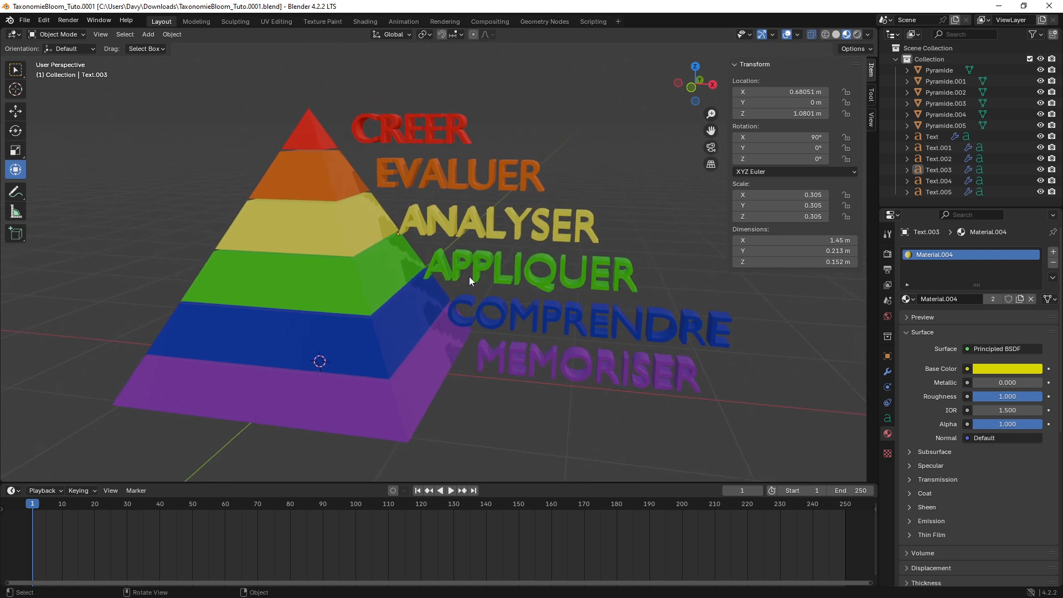
- Set the scene's output frame rate to 25 fps
scroll(491, 250, up, 1)
scroll(491, 276, down, 3)
middle_drag(503, 308, 573, 307)
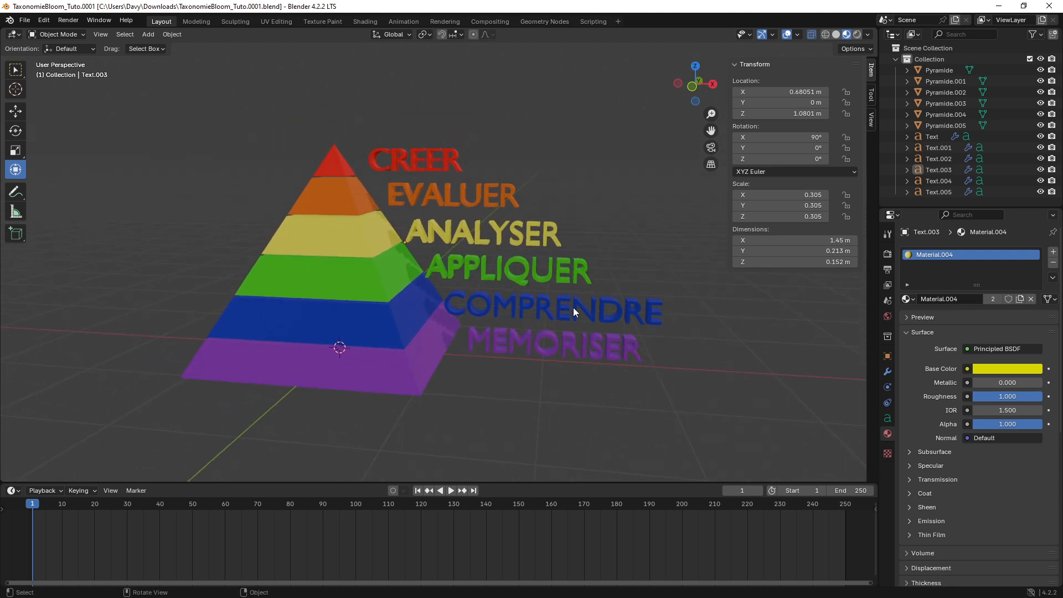
click(888, 269)
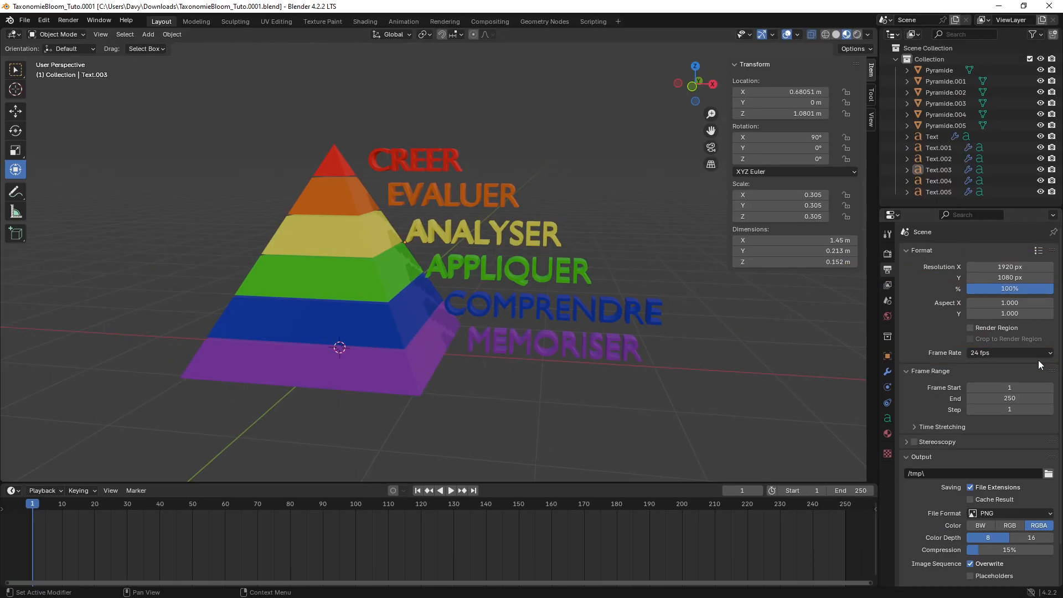
click(979, 315)
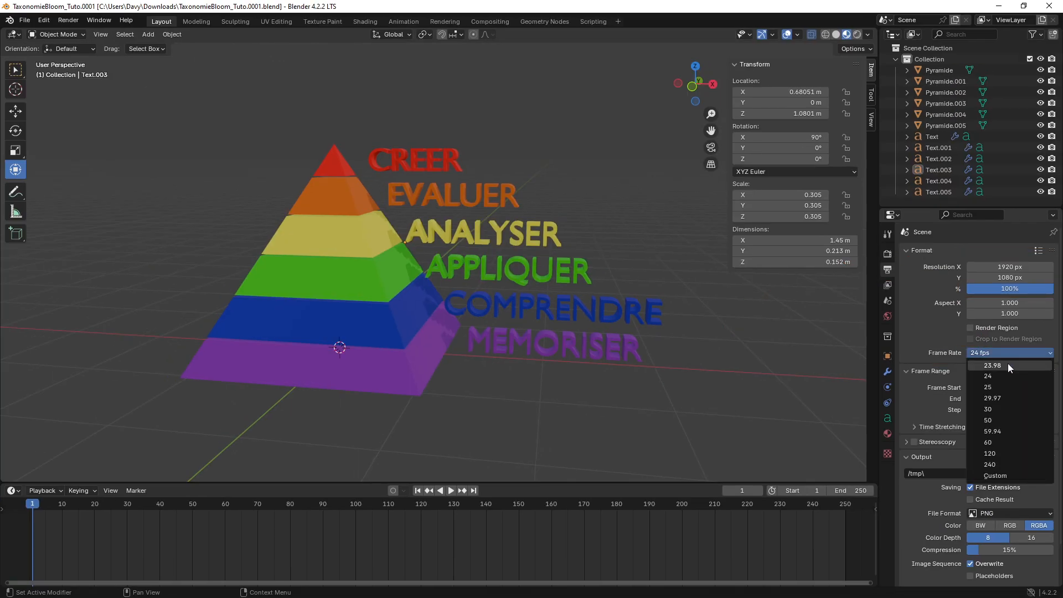
click(1001, 387)
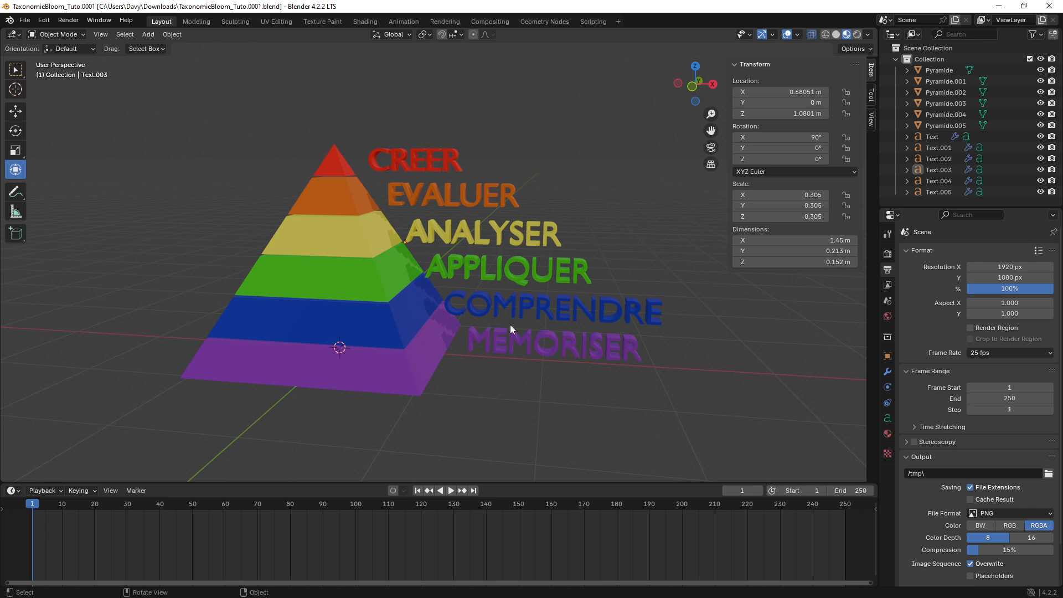
middle_drag(491, 320, 451, 341)
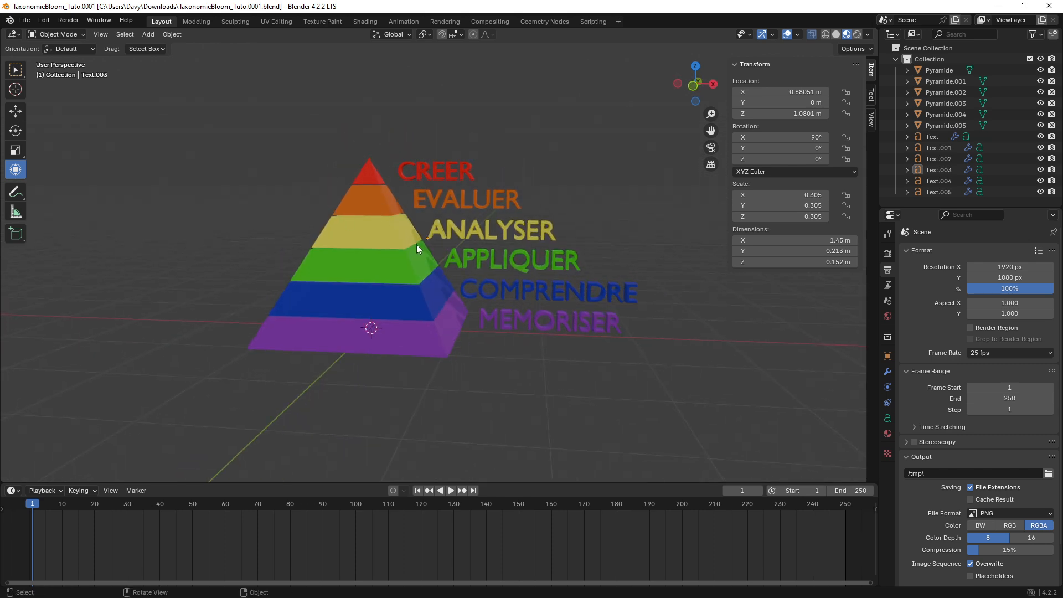
middle_drag(417, 244, 453, 256)
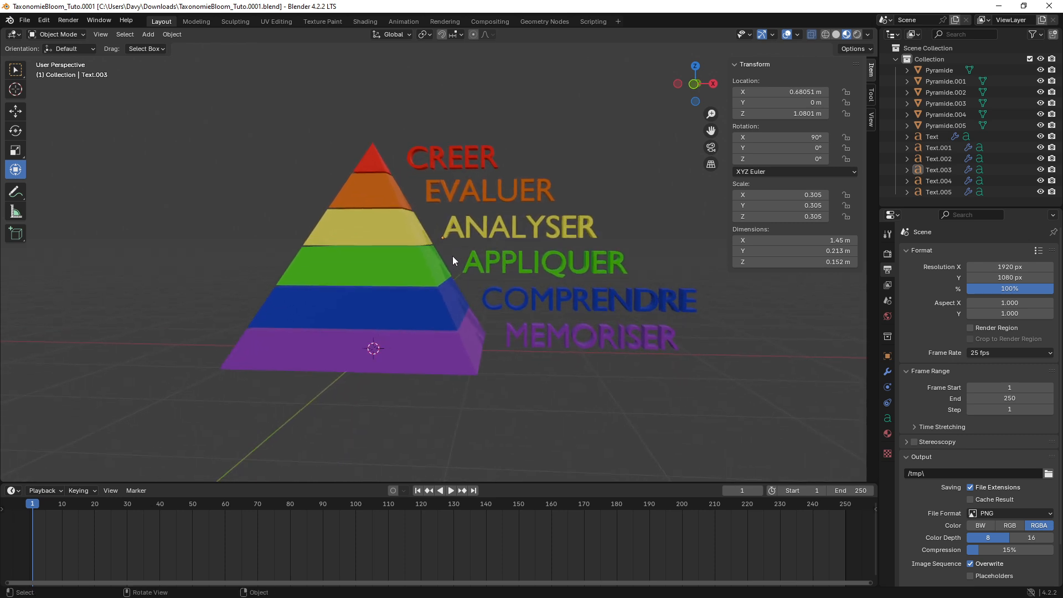
key(ctrl)
drag(315, 101, 711, 424)
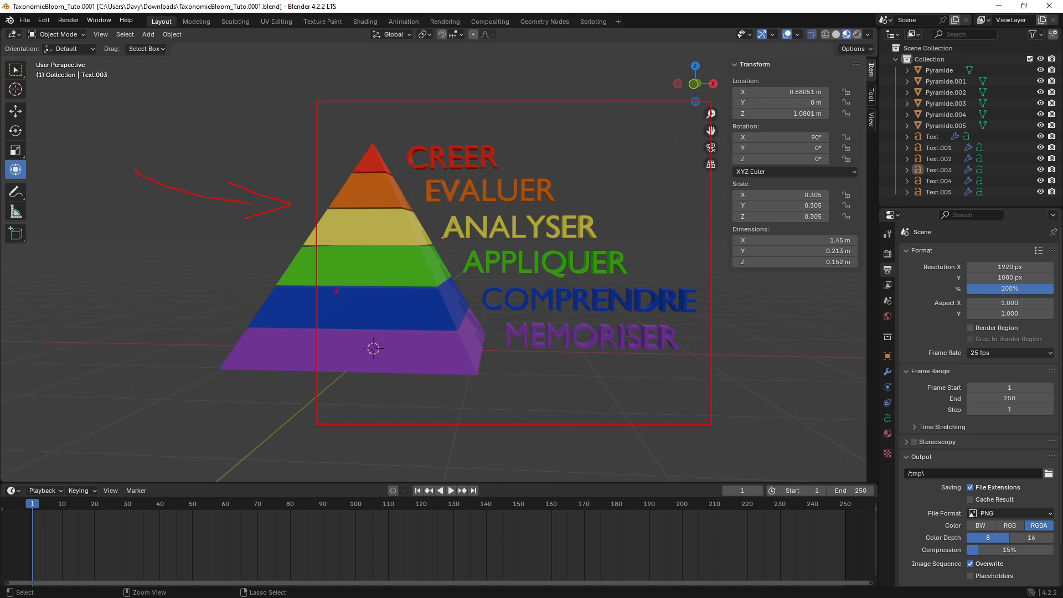
key(Escape)
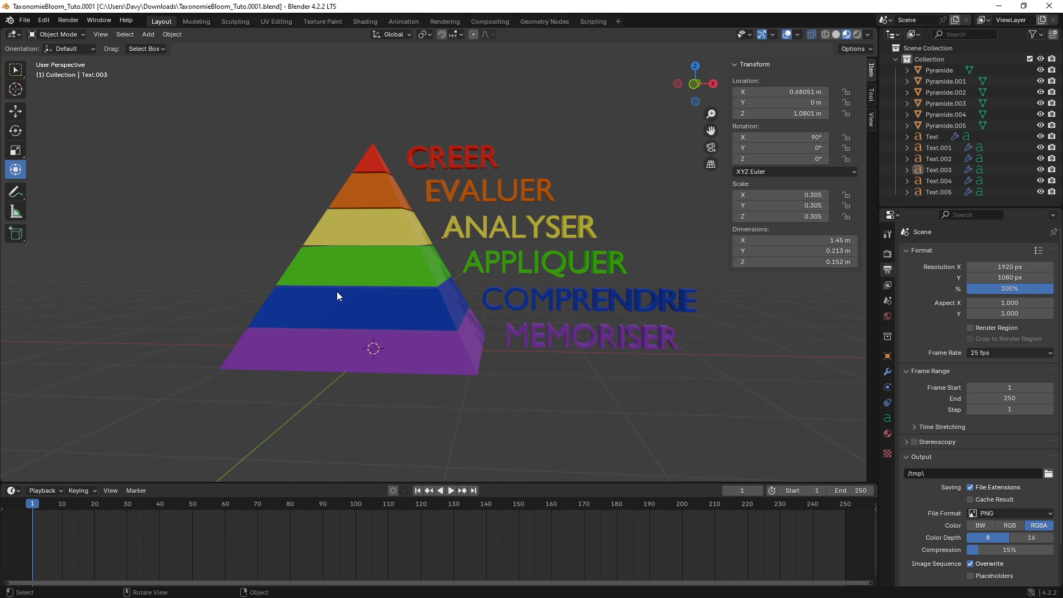
- Select all the pyramid tiers and text labels and go to frame 200
middle_drag(471, 237, 451, 281)
drag(244, 88, 646, 433)
middle_drag(529, 390, 508, 375)
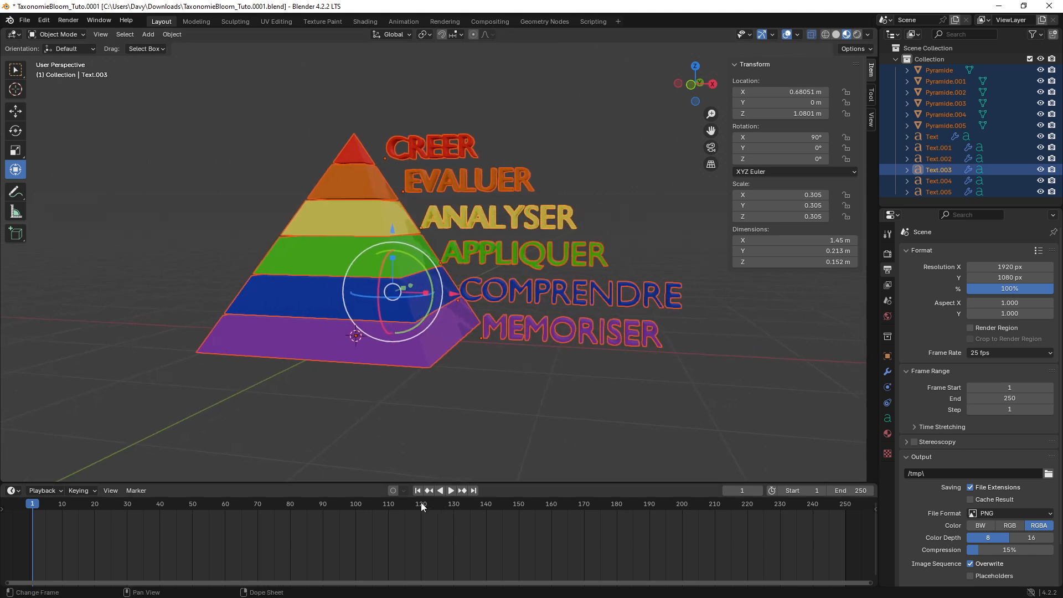
drag(420, 503, 682, 513)
shift+middle_drag(535, 359, 483, 357)
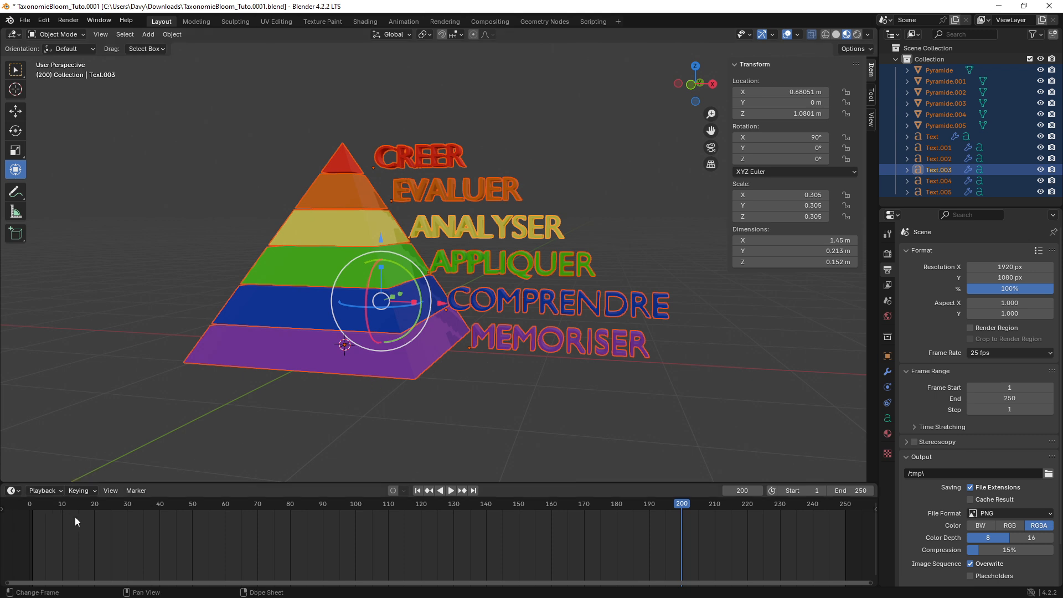
drag(34, 501, 271, 487)
mouse_move(370, 511)
mouse_down()
mouse_move(520, 494)
mouse_move(667, 501)
mouse_up()
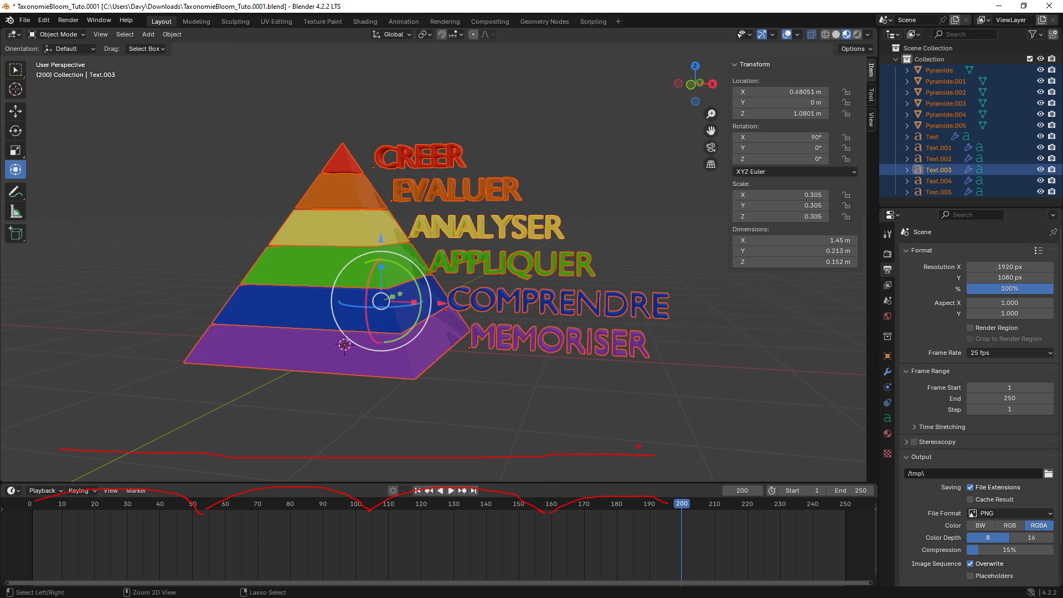
drag(485, 321, 472, 347)
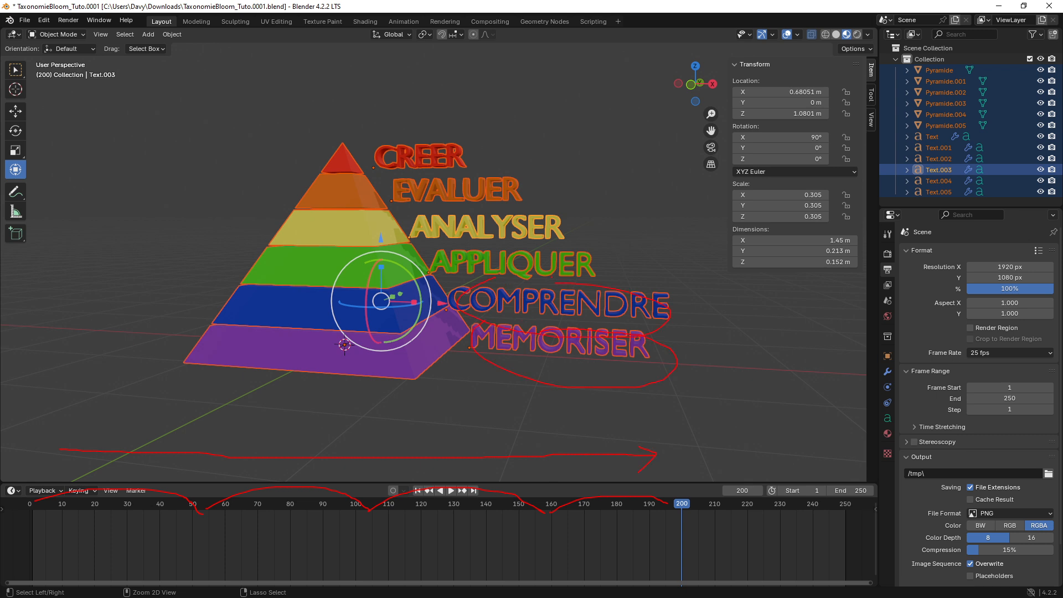
drag(449, 237, 468, 283)
drag(481, 213, 466, 205)
drag(435, 173, 499, 187)
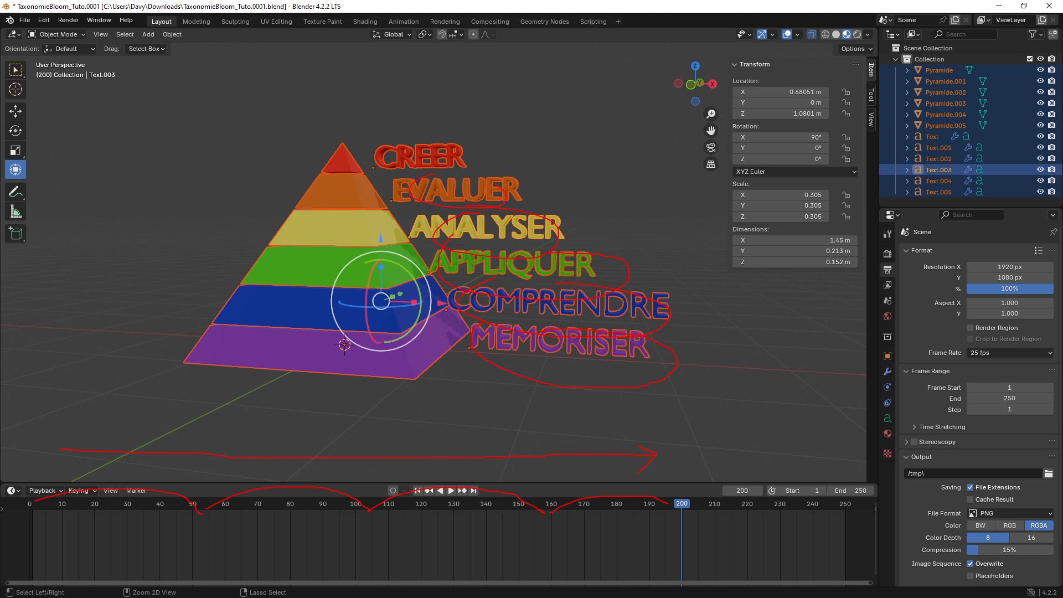
key(Escape)
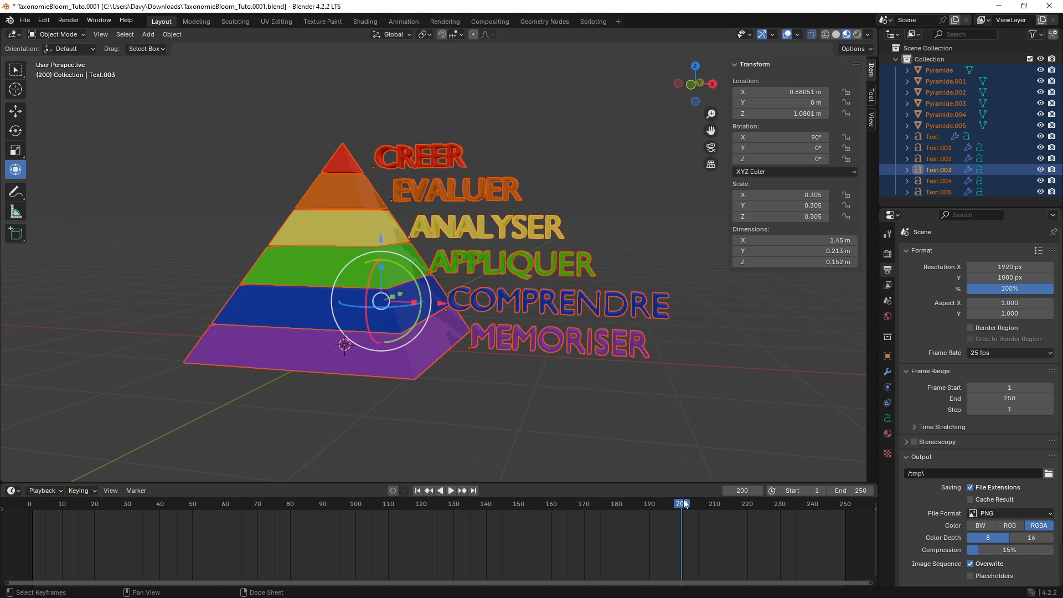
key(ctrl+2)
ctrl+drag(634, 470, 712, 591)
- Insert a Location, Rotation, Scale & Custom Properties keyframe for all selected pyramid tiers and labels at frame 200
shift+middle_drag(403, 356, 457, 303)
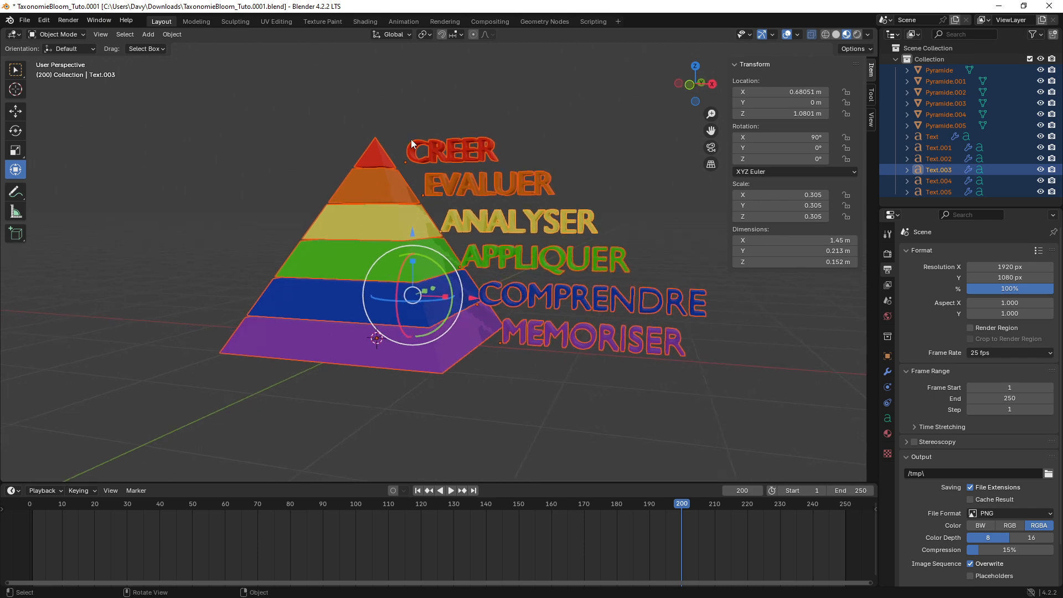
key(k)
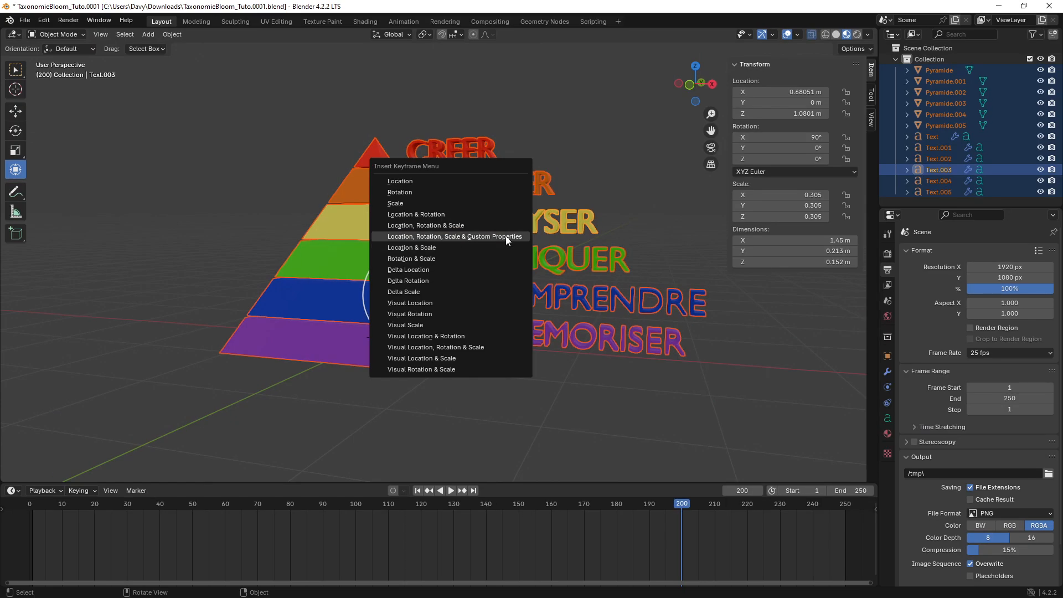
click(506, 237)
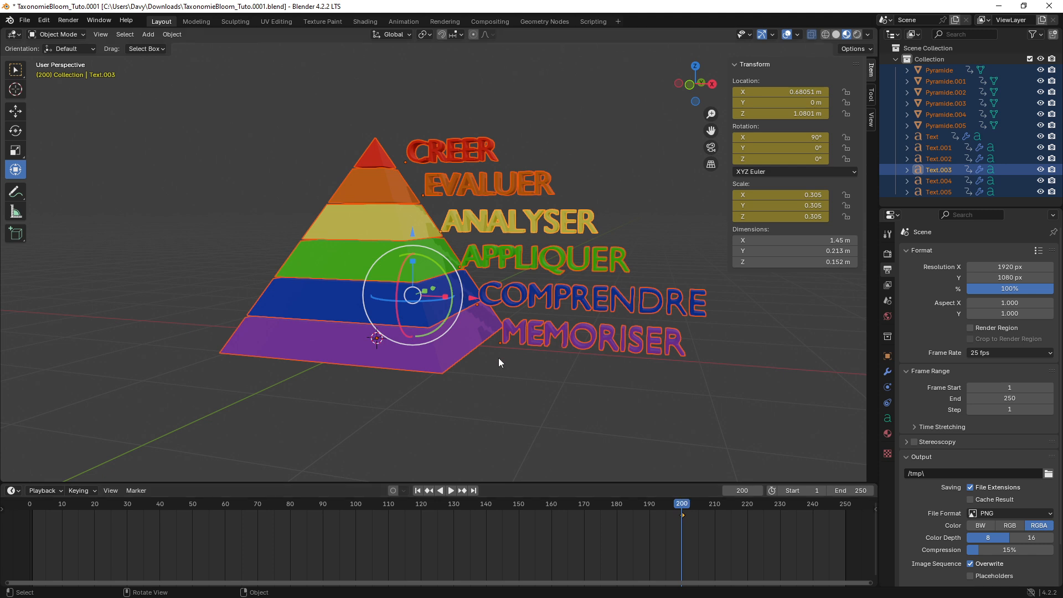
- Select individual pyramid tiers and text labels one after another to check their keyed transform values at frame 200
click(532, 323)
click(445, 351)
click(441, 304)
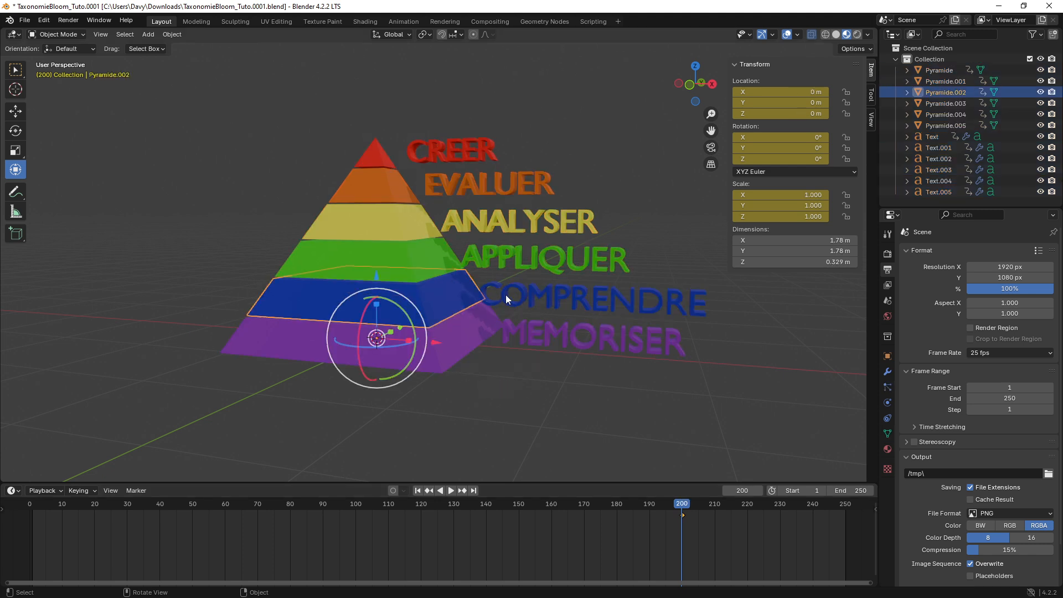
click(505, 295)
click(478, 260)
click(438, 247)
click(411, 227)
click(449, 221)
click(427, 188)
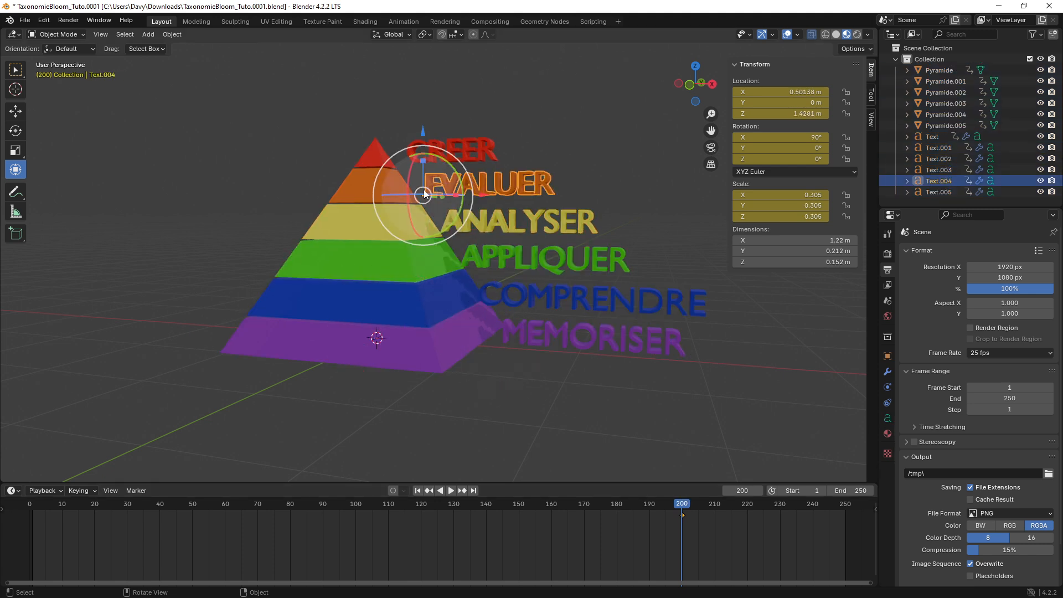
click(387, 155)
click(387, 155)
click(406, 151)
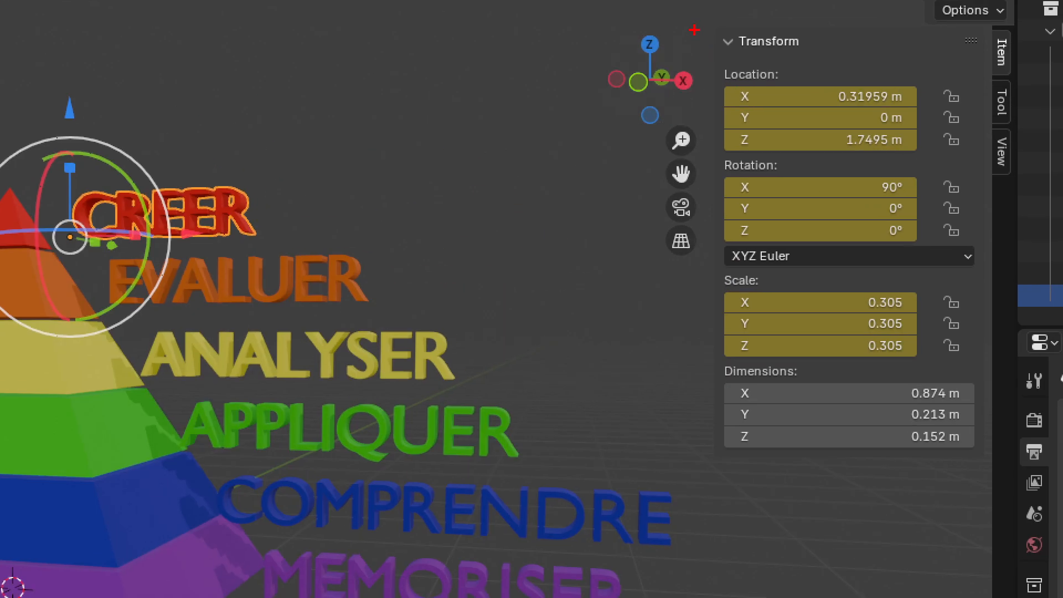
ctrl+drag(694, 30, 957, 392)
mouse_move(993, 11)
mouse_down()
mouse_move(1034, 48)
mouse_move(1011, 11)
mouse_up()
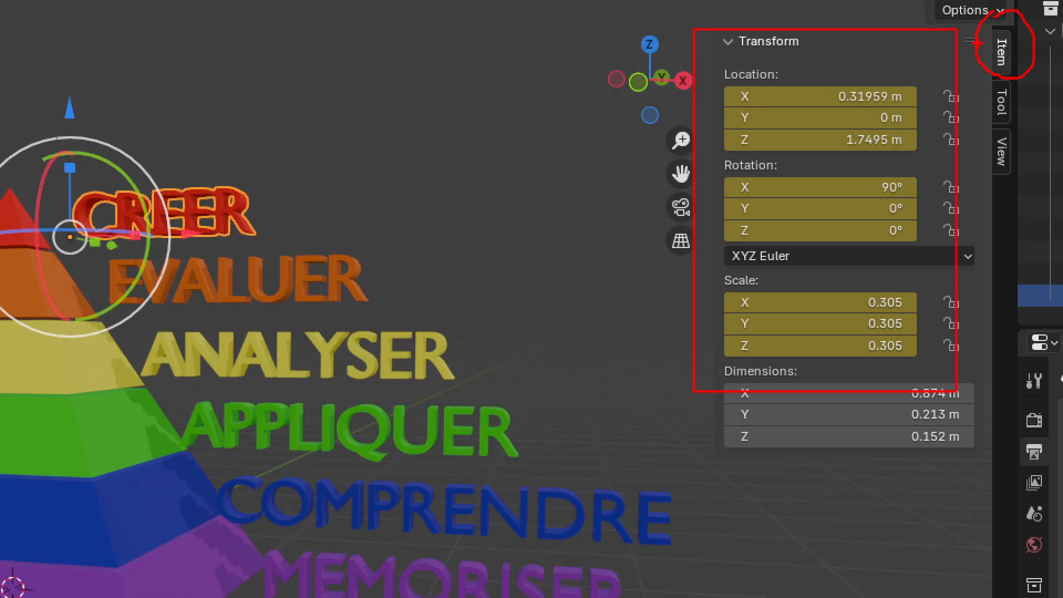
drag(554, 85, 705, 93)
drag(573, 118, 689, 117)
drag(592, 156, 689, 147)
drag(663, 210, 742, 187)
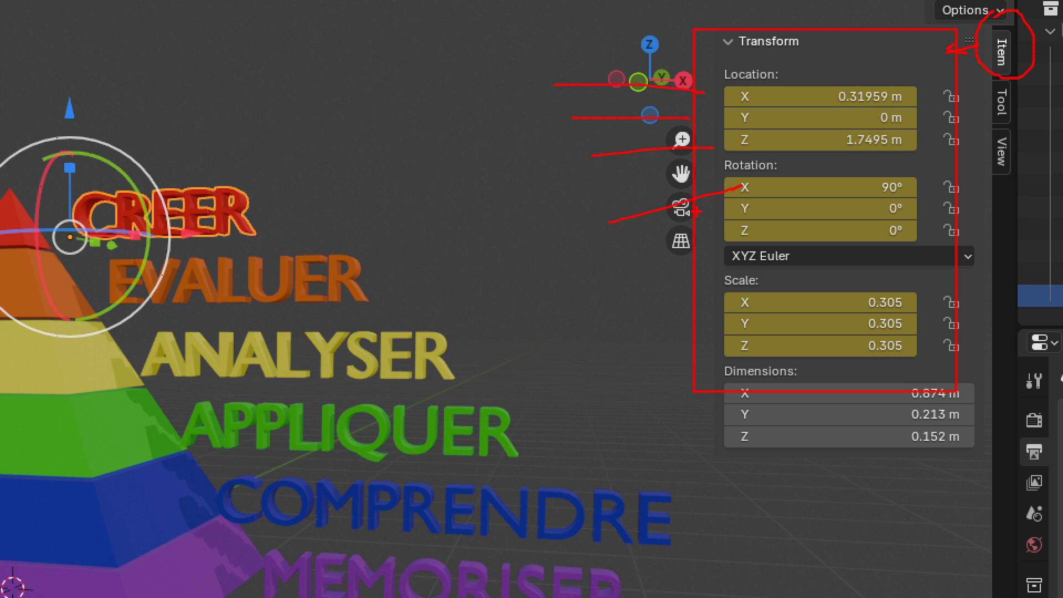
drag(615, 255, 698, 212)
drag(724, 300, 627, 333)
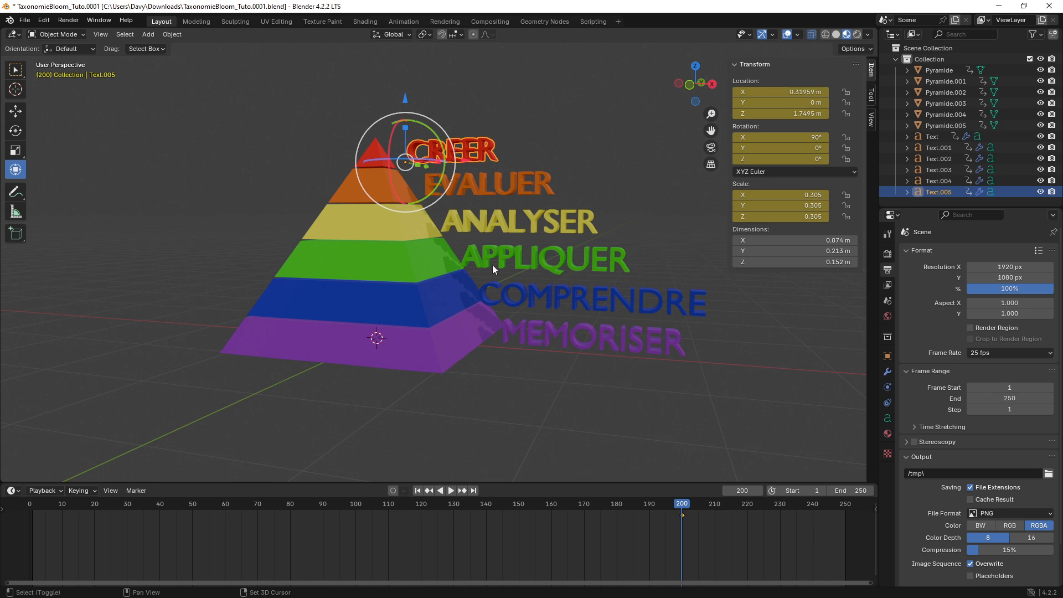
- Play the animation from frame 1, stop it and return to frame 1
mouse_move(246, 442)
middle_down()
mouse_move(167, 467)
mouse_move(233, 487)
middle_up()
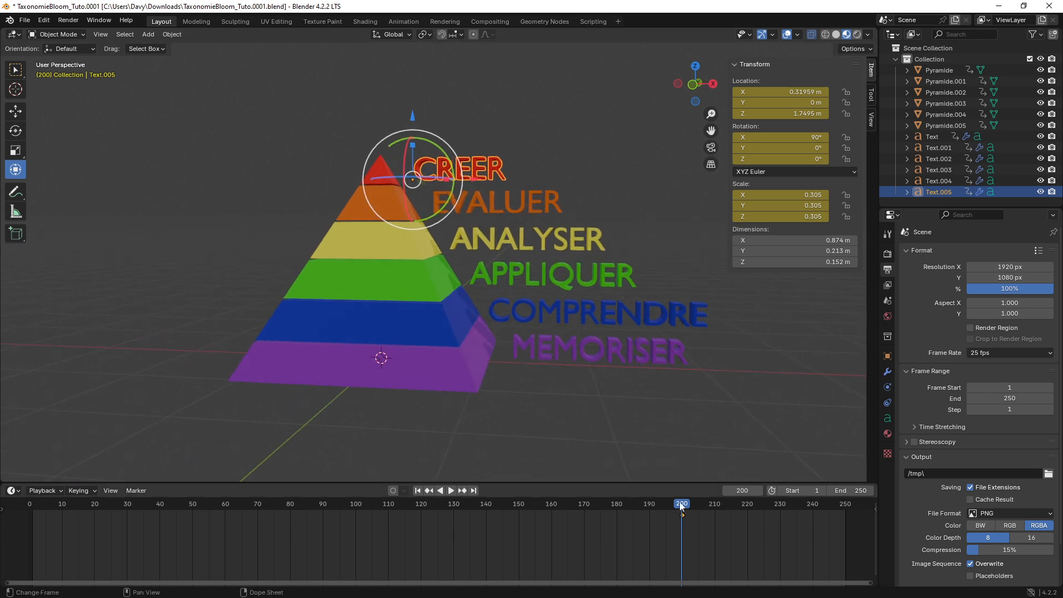
drag(682, 512, 35, 514)
key(space)
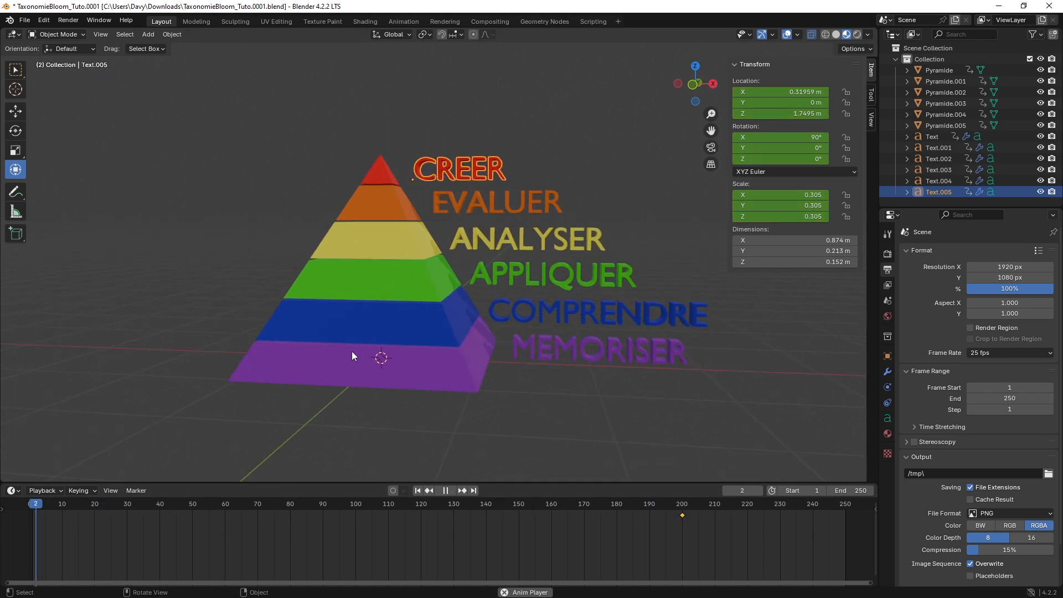
key(space)
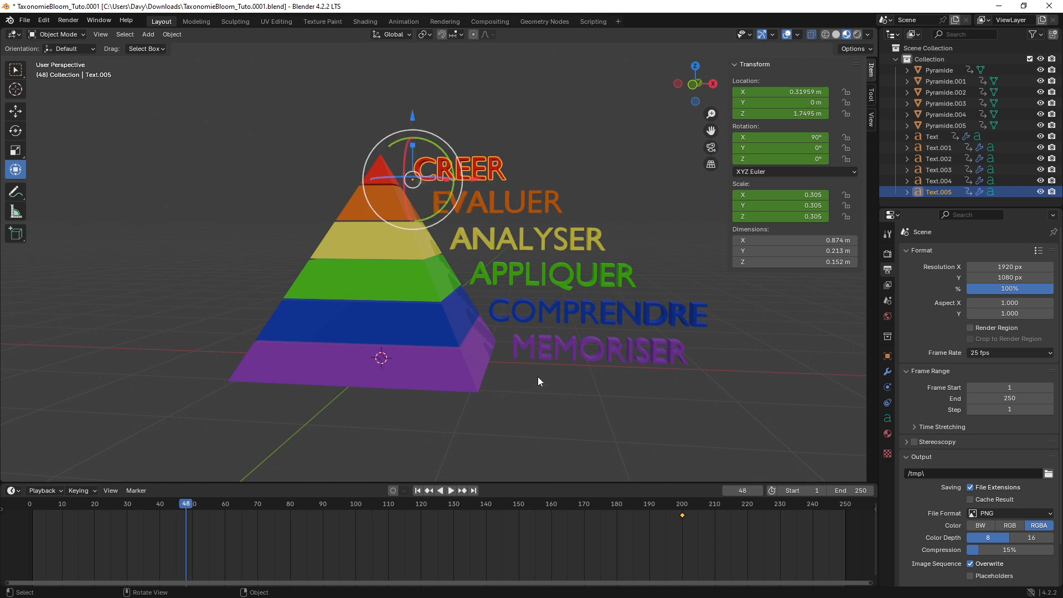
drag(157, 509, 34, 512)
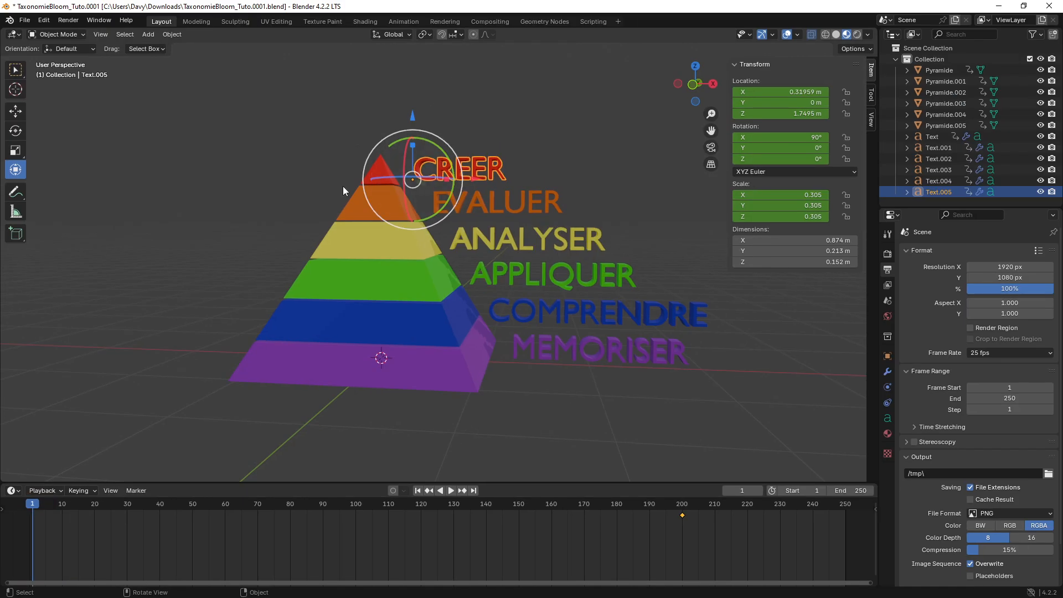
- Select the six pyramid tiers at frame 1 and move them about -1.81 m along X without keying them
drag(304, 108, 382, 419)
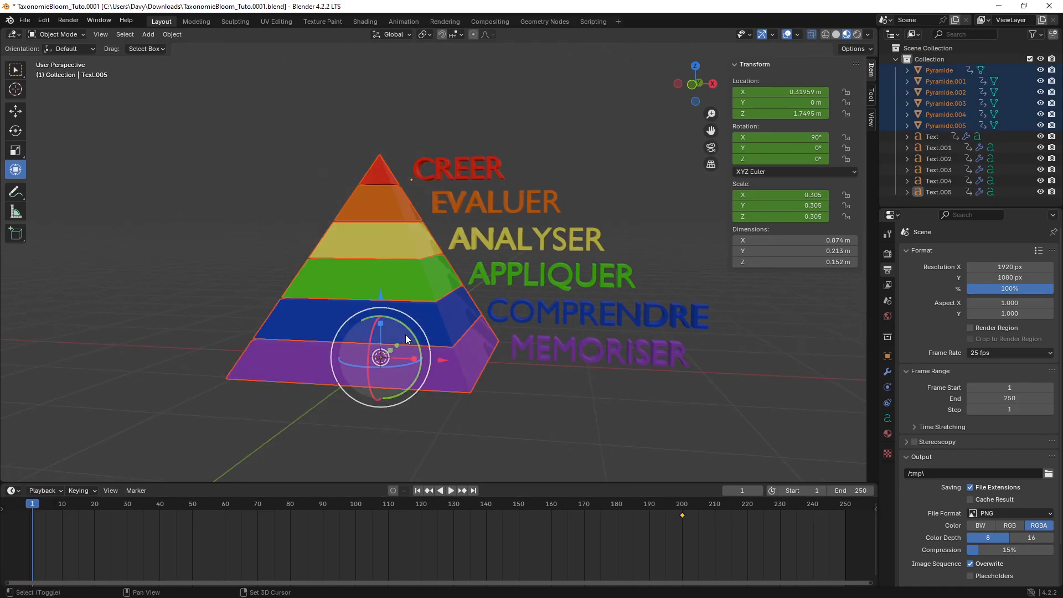
shift+middle_drag(406, 334, 456, 341)
middle_drag(467, 239, 460, 239)
drag(483, 360, 315, 365)
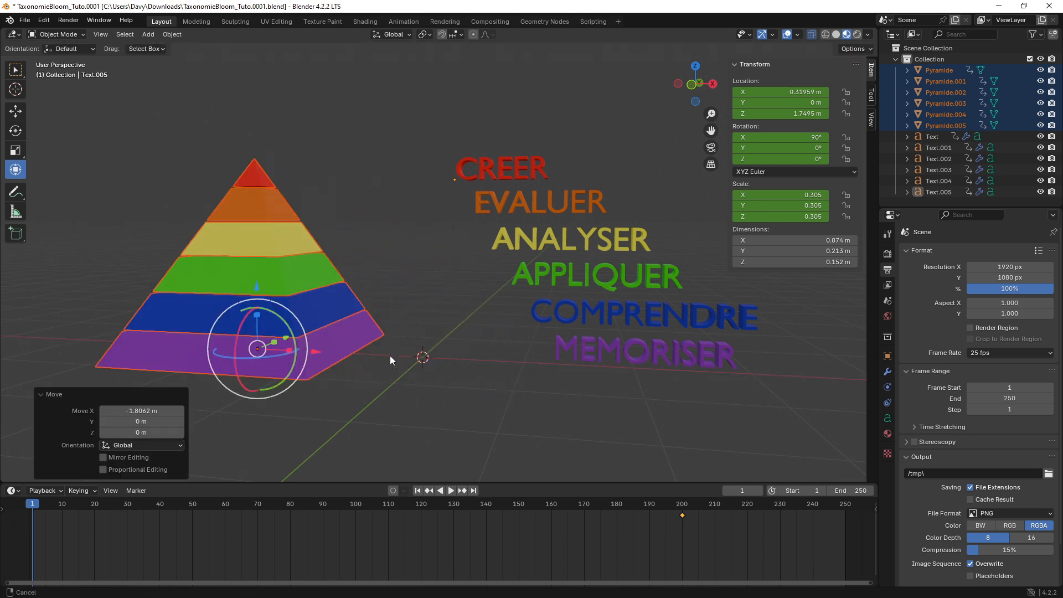
middle_drag(390, 356, 404, 302)
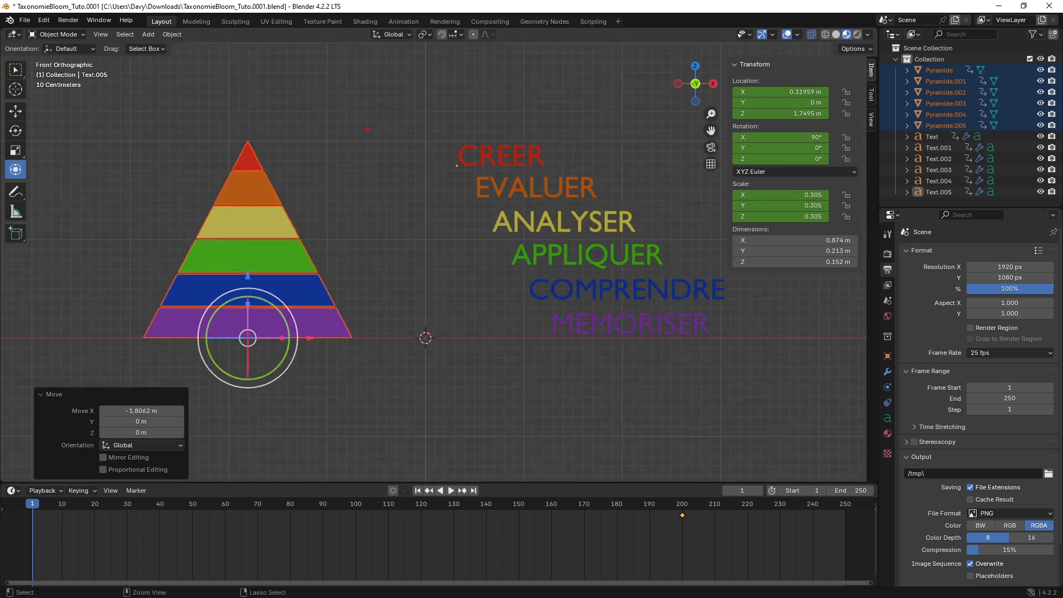
mouse_move(385, 126)
ctrl+mouse_down()
mouse_move(554, 332)
mouse_move(741, 353)
ctrl+mouse_up()
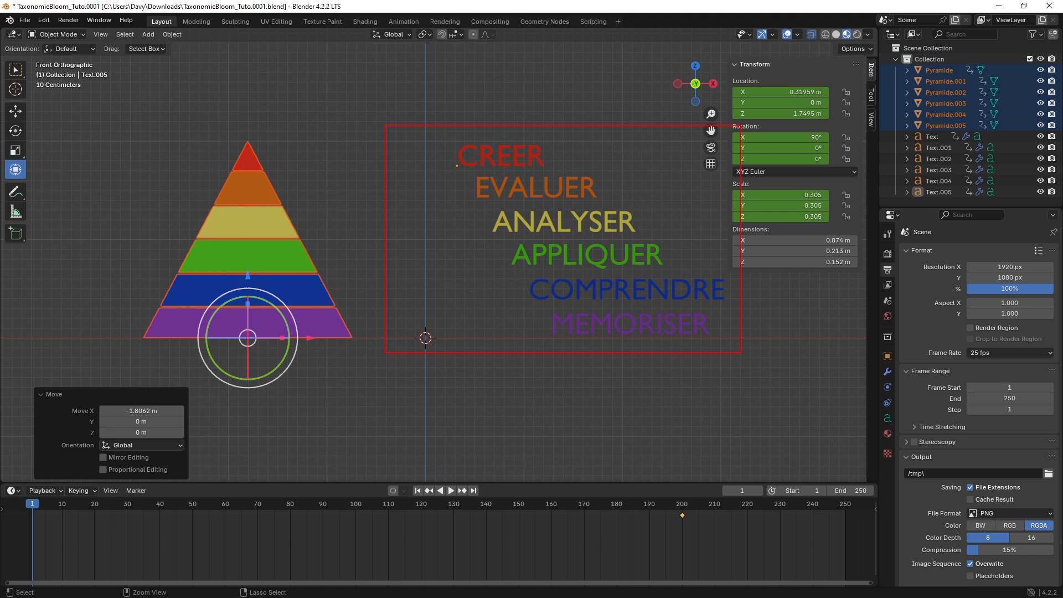
ctrl+drag(416, 275, 270, 267)
ctrl+drag(256, 190, 380, 187)
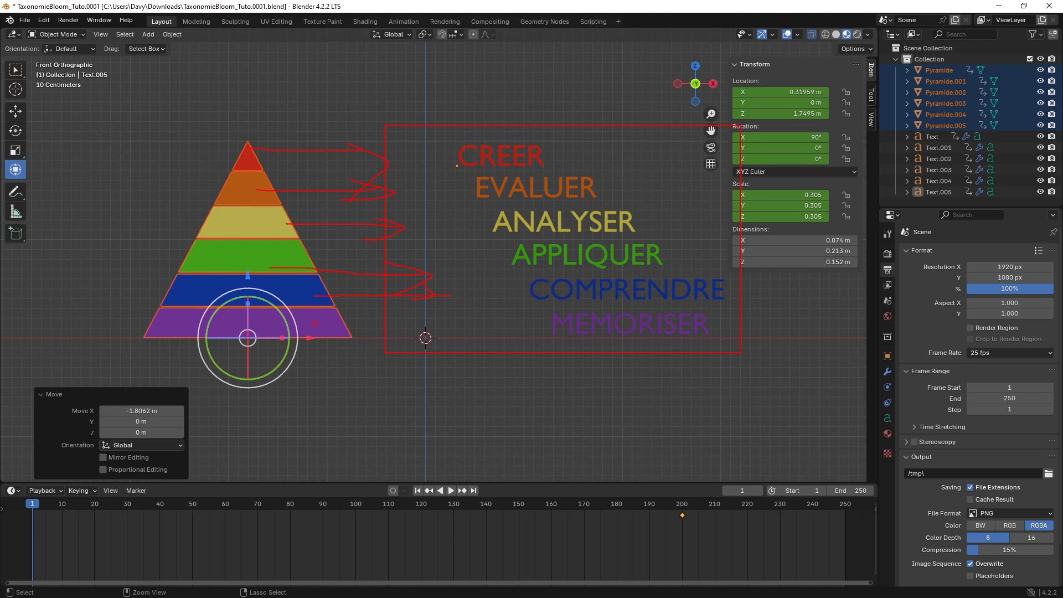
key(Escape)
mouse_move(444, 319)
middle_down()
mouse_move(419, 336)
mouse_move(431, 343)
mouse_move(438, 320)
middle_up()
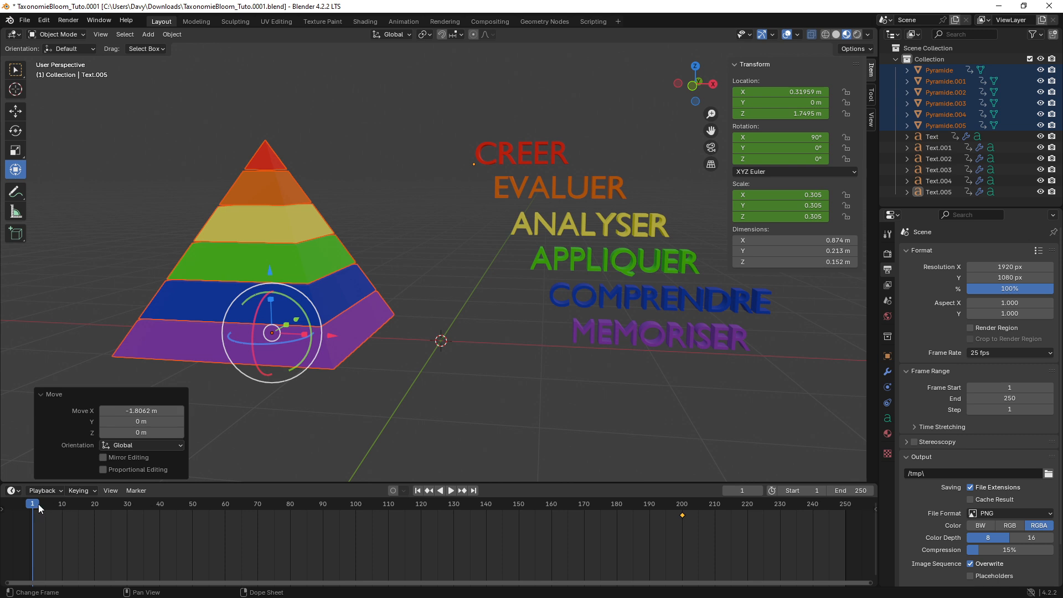
- Play back the timeline to check how the unkeyed pyramid move behaves, and go back to frame 1
key(space)
drag(76, 508, 33, 514)
key(space)
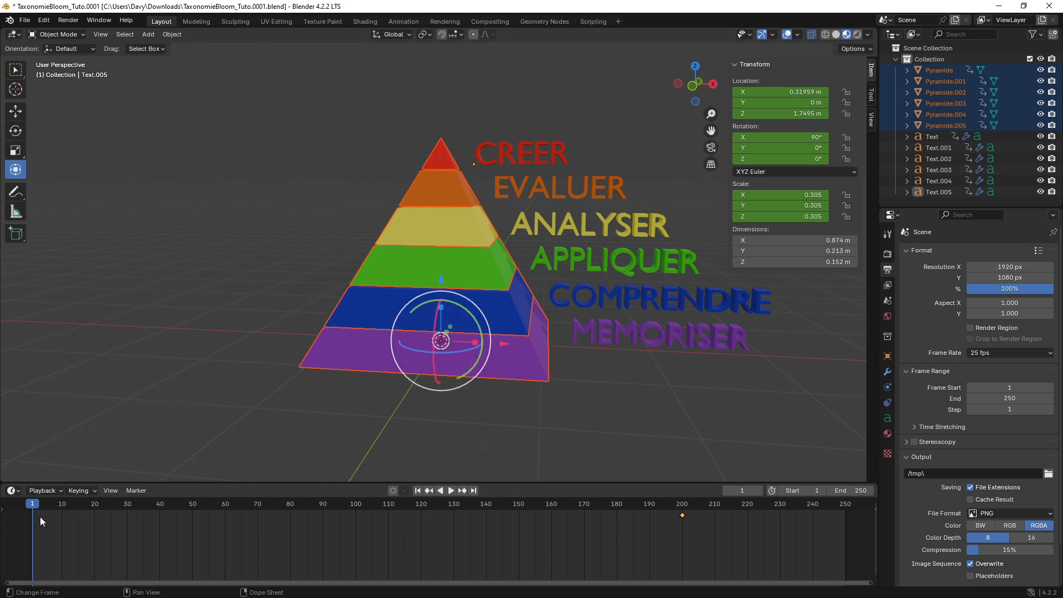
drag(45, 514, 166, 485)
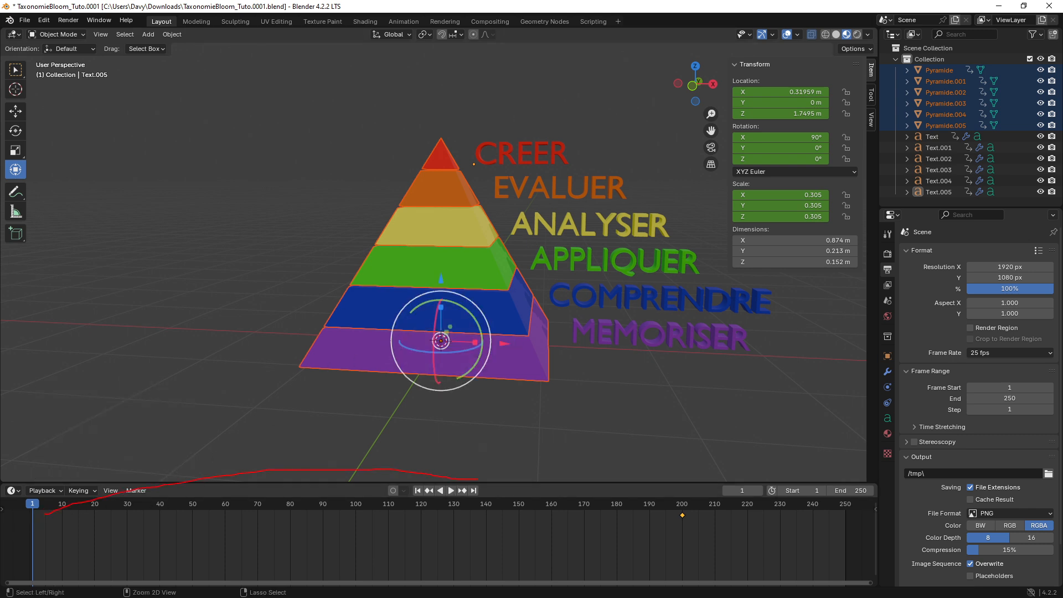
drag(478, 479, 642, 510)
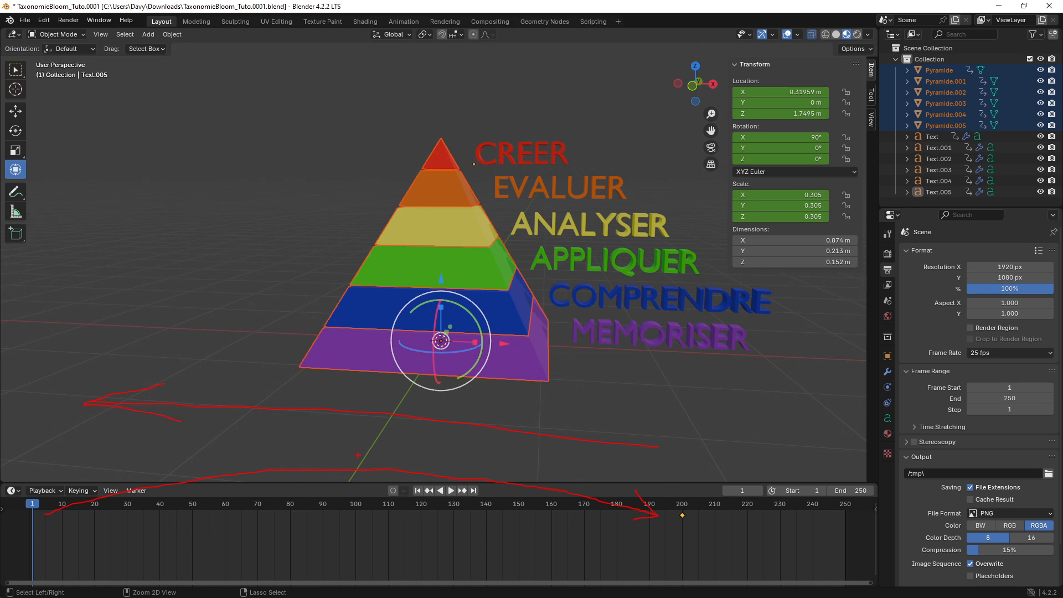
key(Escape)
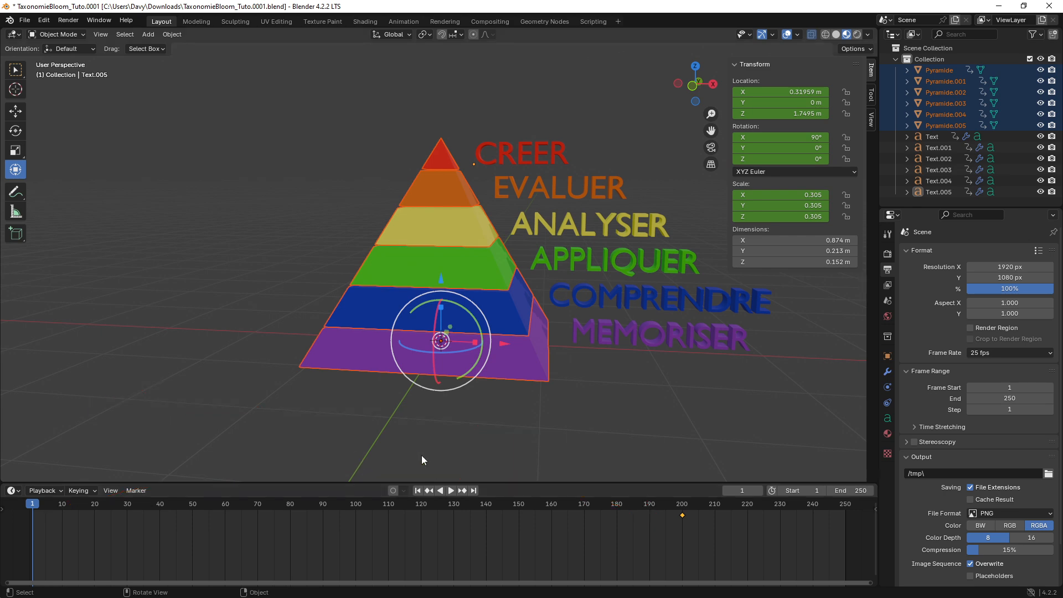
key(ctrl+1)
click(625, 524)
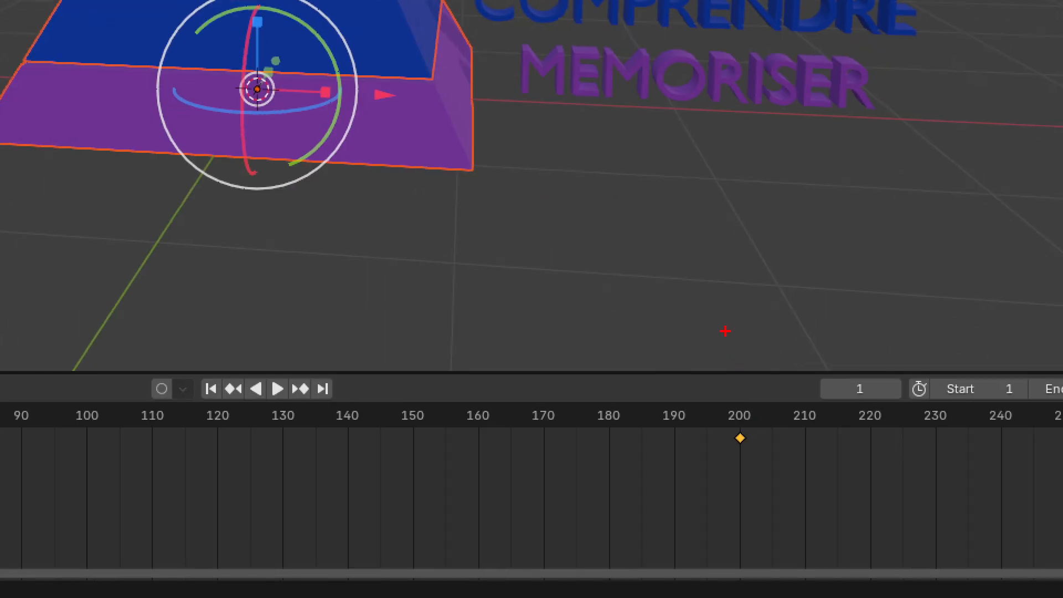
mouse_move(726, 333)
mouse_down()
mouse_move(719, 553)
mouse_move(764, 551)
mouse_move(764, 335)
mouse_move(727, 332)
mouse_up()
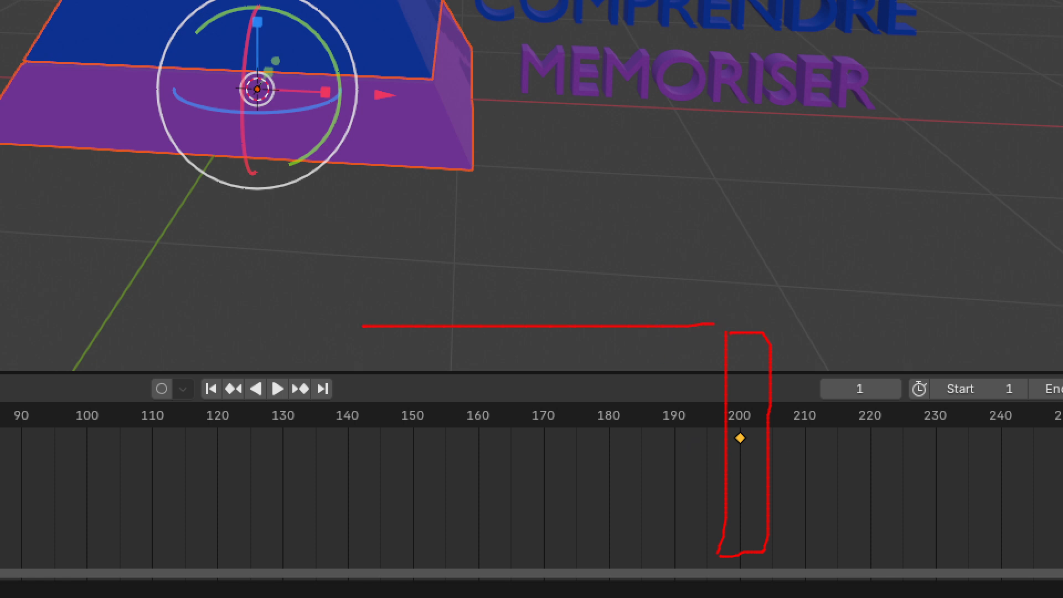
drag(336, 333, 427, 350)
key(Escape)
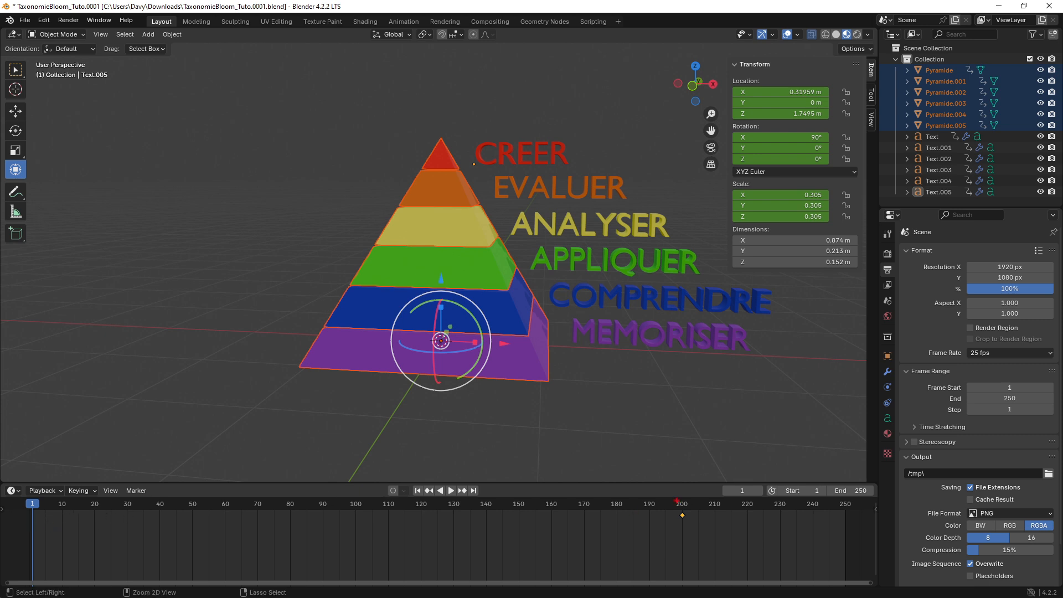
ctrl+drag(669, 500, 696, 581)
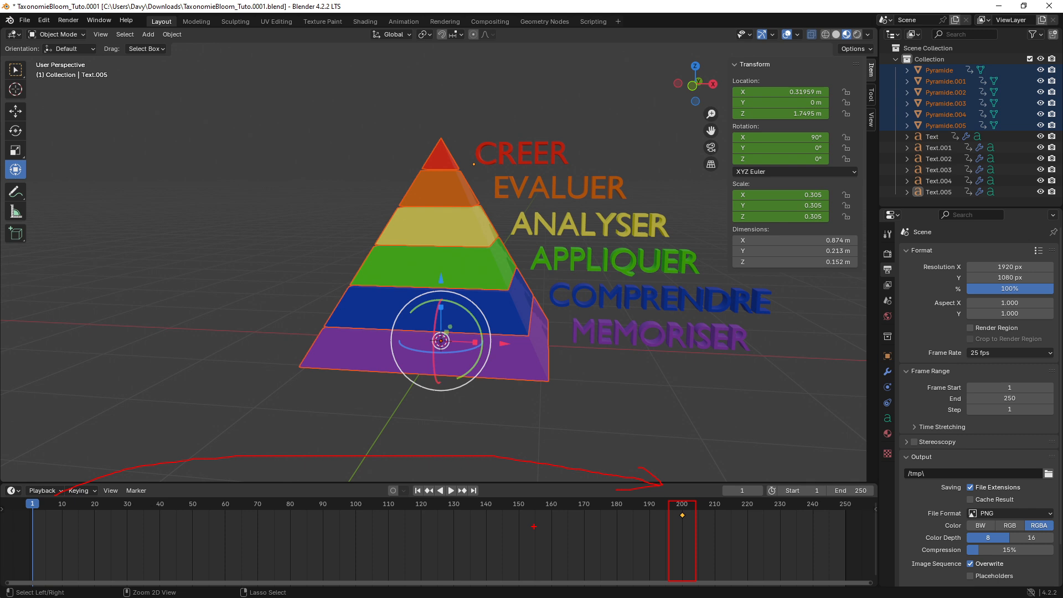
key(Escape)
- Scrub the timeline past the frame 200 keyframe to frame 242, and return to frame 1
middle_drag(729, 524, 676, 519)
click(724, 507)
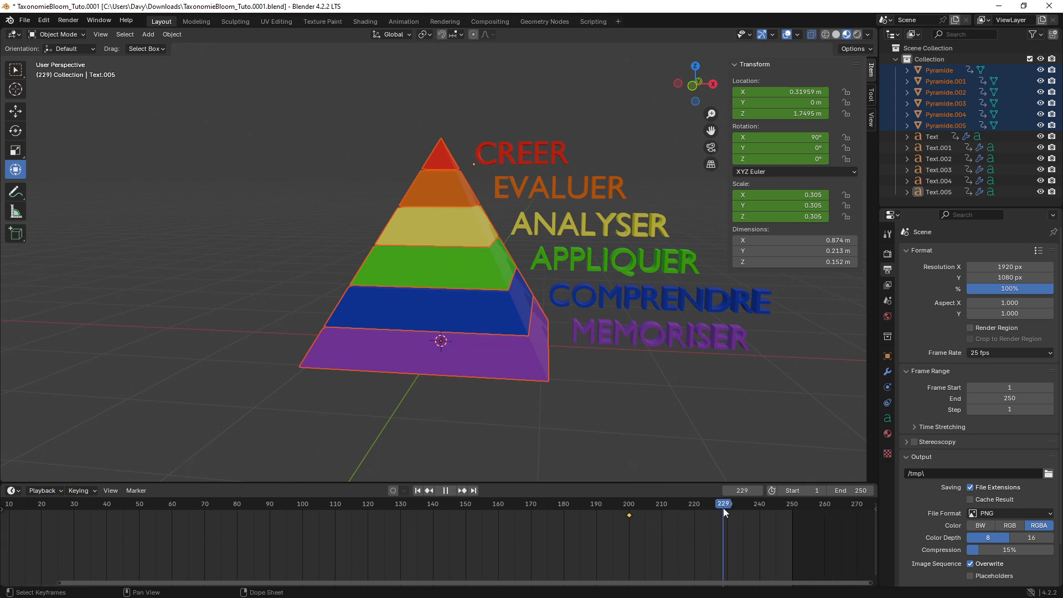
drag(757, 507, 766, 507)
middle_drag(722, 527, 568, 520)
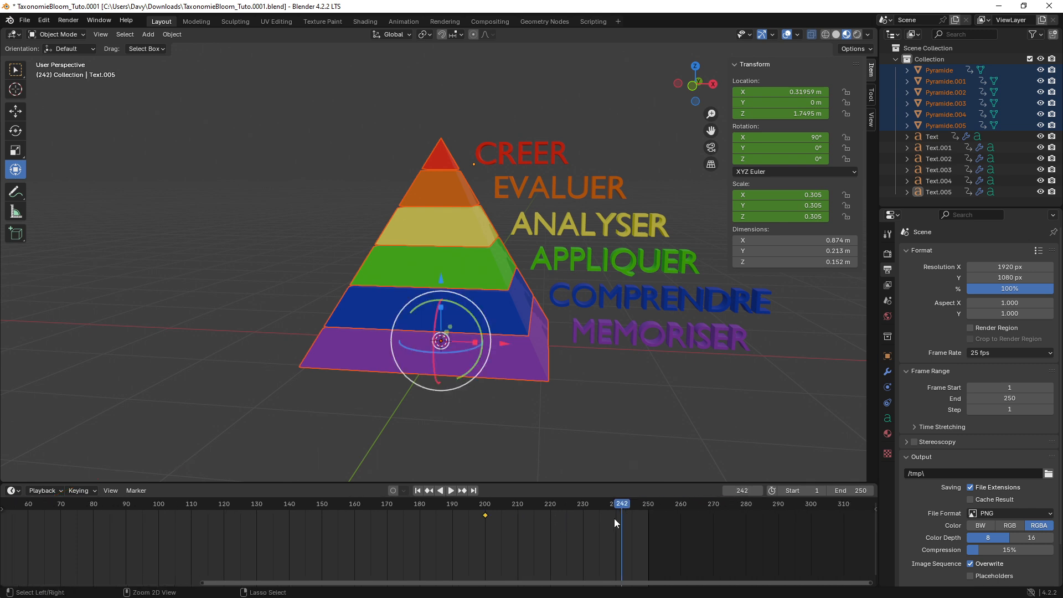
drag(606, 501, 655, 592)
drag(490, 494, 520, 505)
key(Escape)
middle_drag(426, 535, 602, 546)
scroll(381, 537, down, 1)
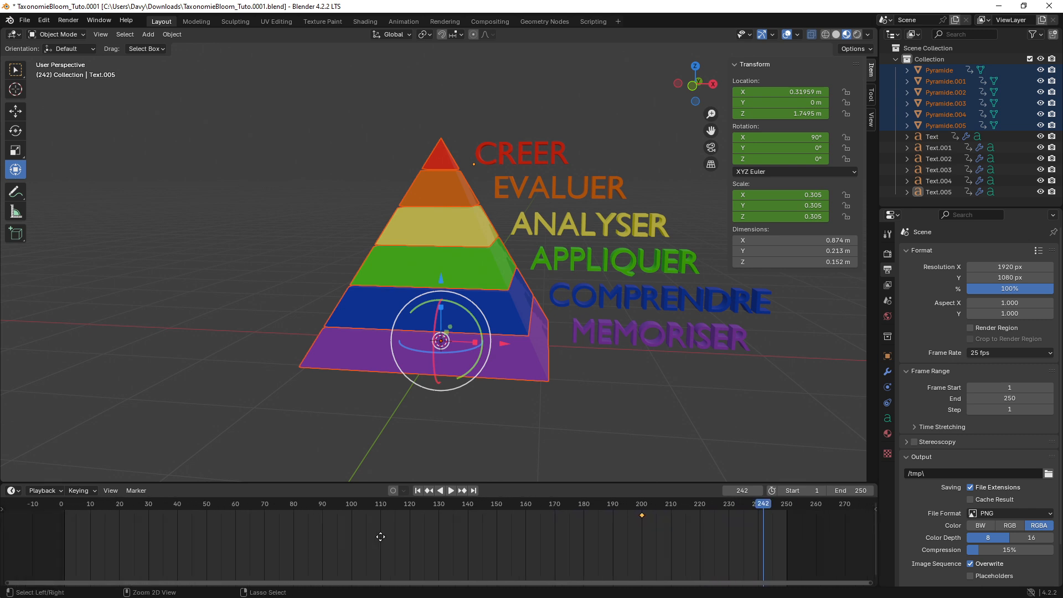
middle_drag(382, 537, 405, 537)
drag(443, 504, 85, 517)
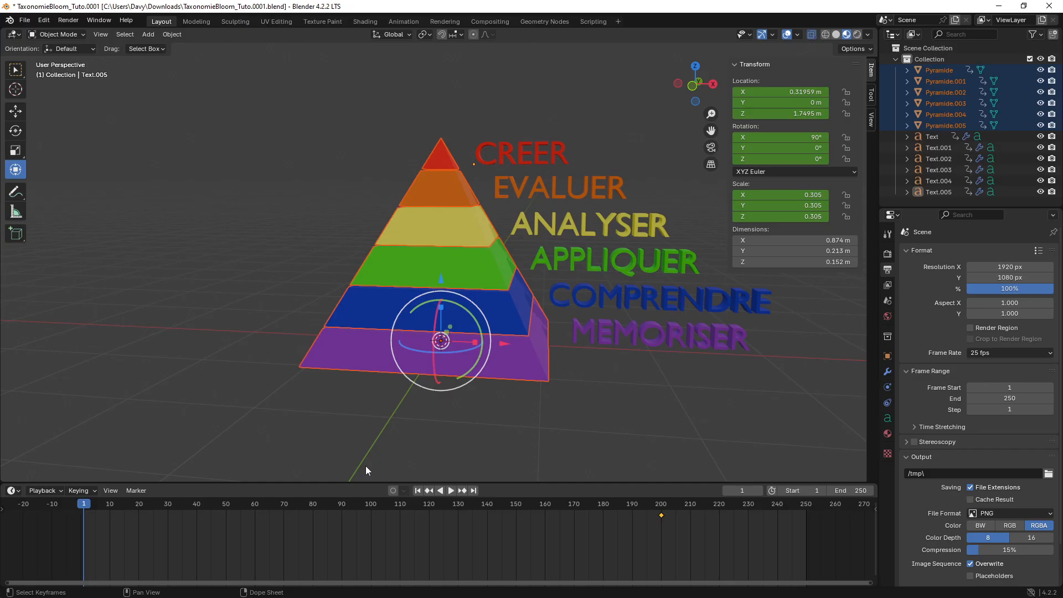
- Move the six pyramid tiers -1.9568 m along X at frame 1 and insert a Location, Rotation, Scale & Custom Properties keyframe
drag(1004, 91, 735, 93)
drag(367, 346, 319, 346)
shift+middle_drag(371, 340, 417, 327)
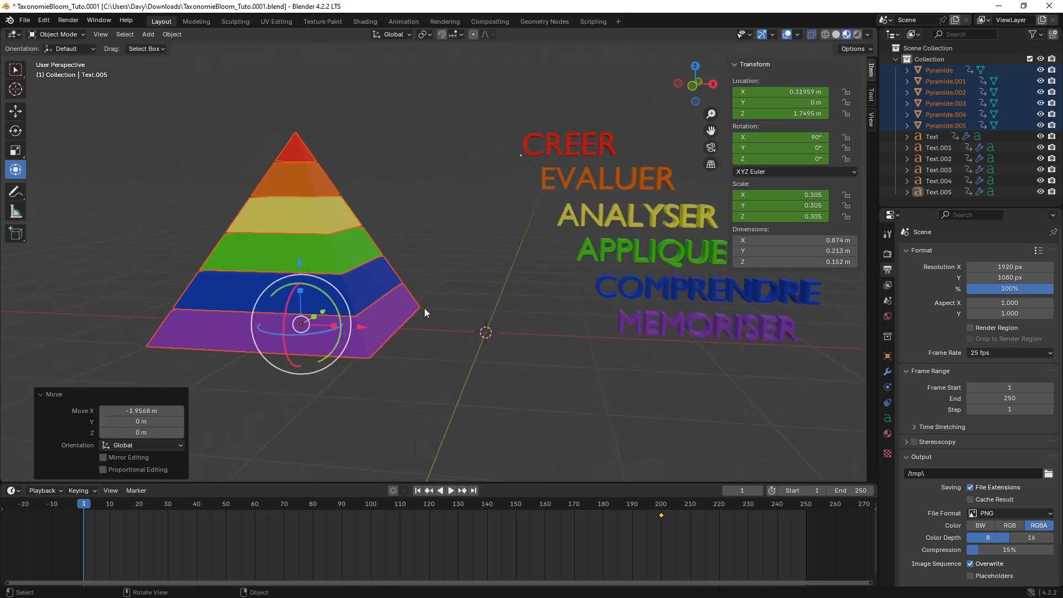
key(k)
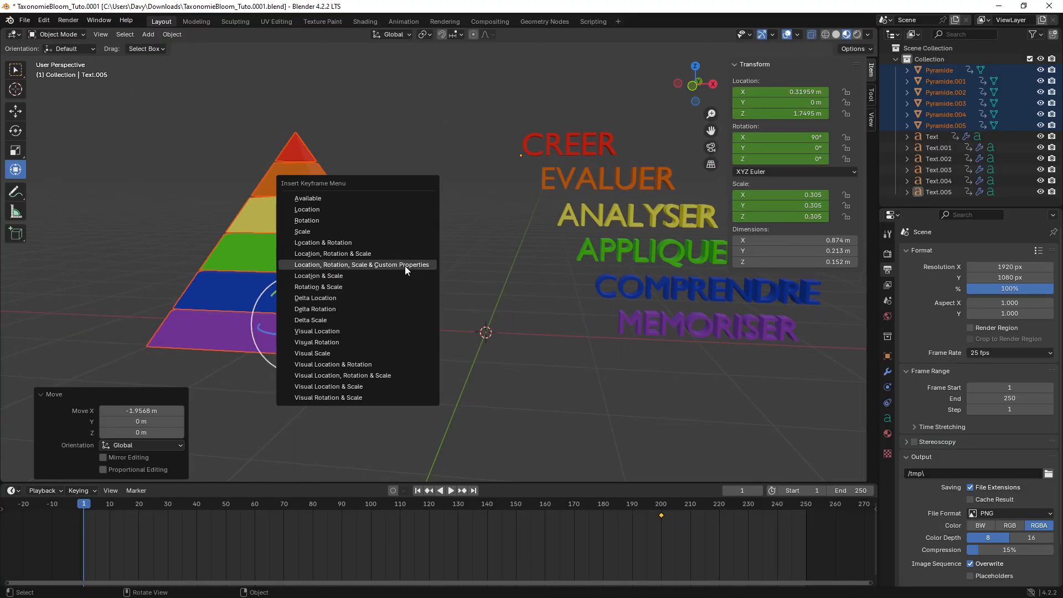
click(447, 264)
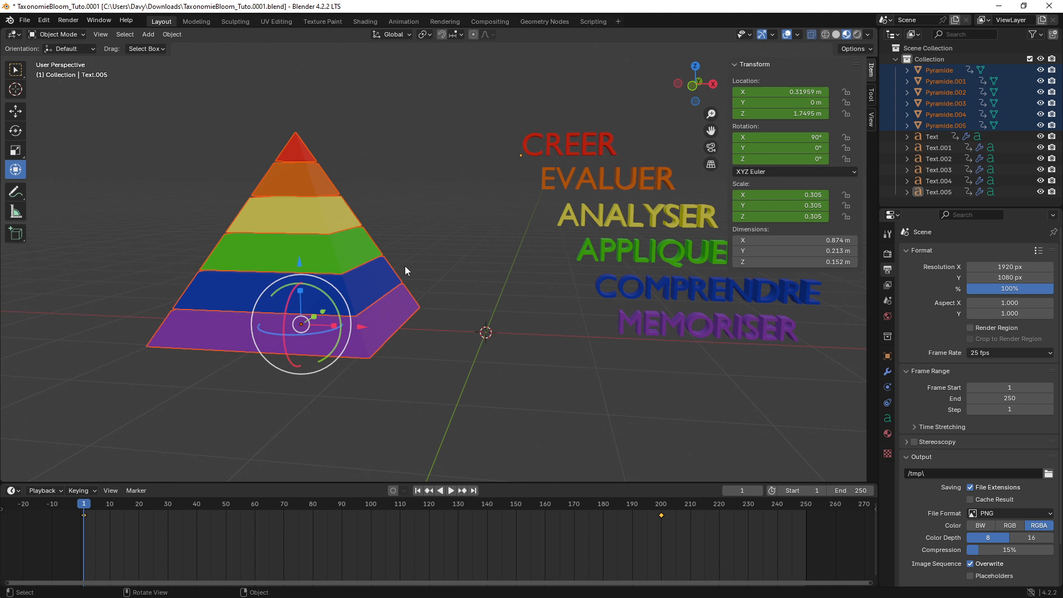
- Select the pyramid tiers one by one, twice from the base upward, to check their keyed transform values at frame 1
click(379, 281)
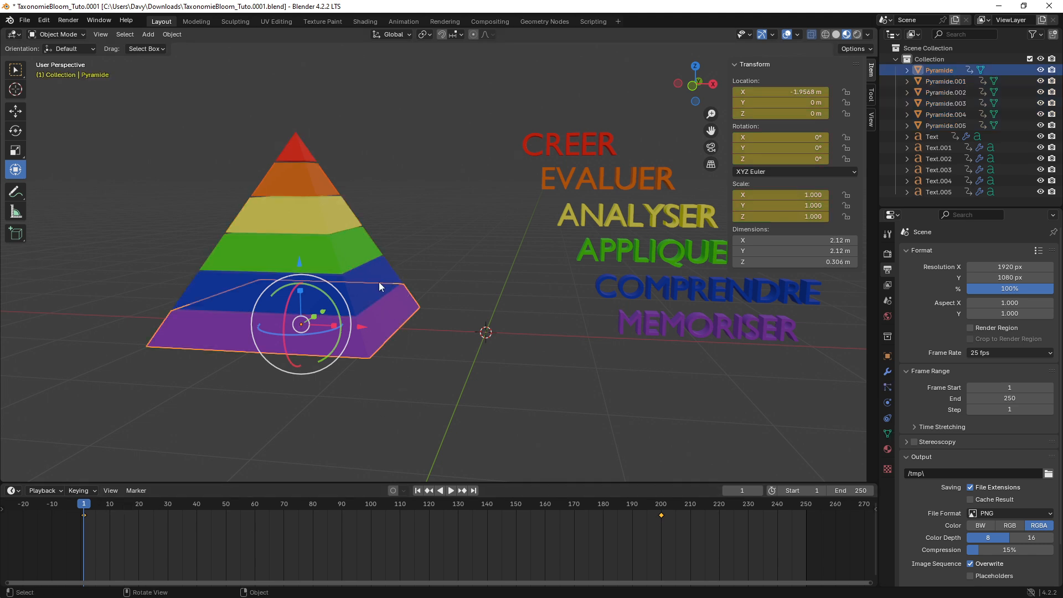
click(368, 256)
click(343, 220)
click(325, 188)
click(300, 152)
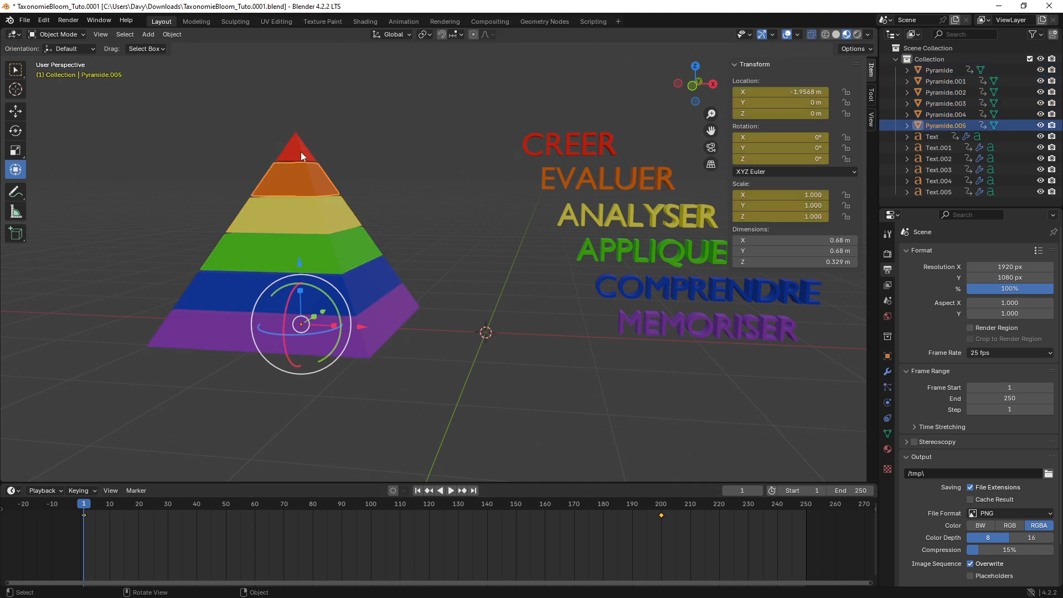
click(376, 321)
click(360, 281)
click(354, 257)
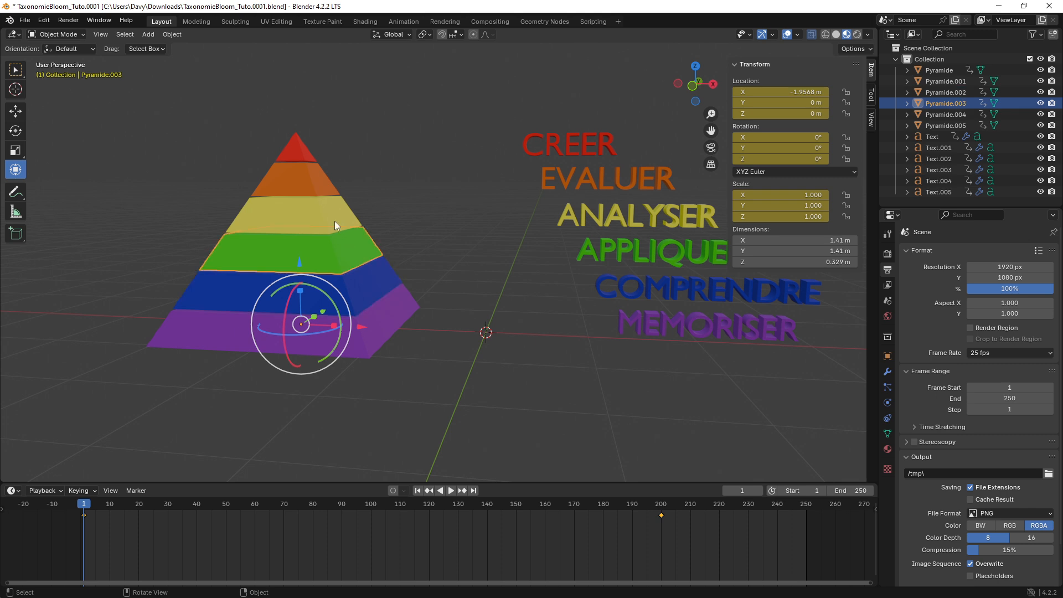
click(335, 221)
click(320, 185)
click(297, 147)
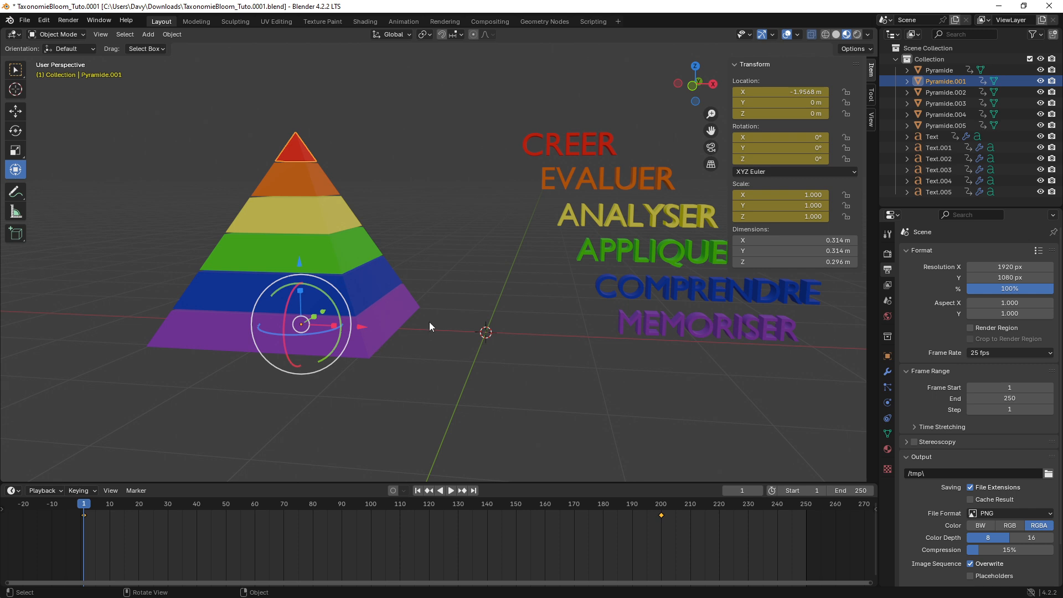
- Examine the Default Key Channels and Only Insert Needed options in the Animation preferences, and close the preferences without changing them
scroll(414, 309, up, 2)
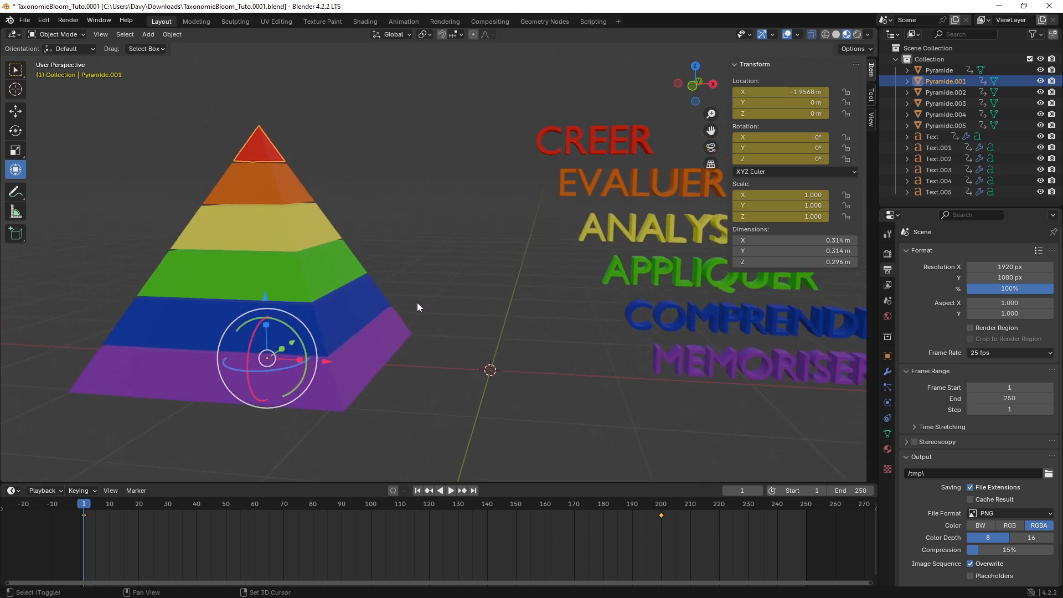
middle_drag(417, 302, 406, 300)
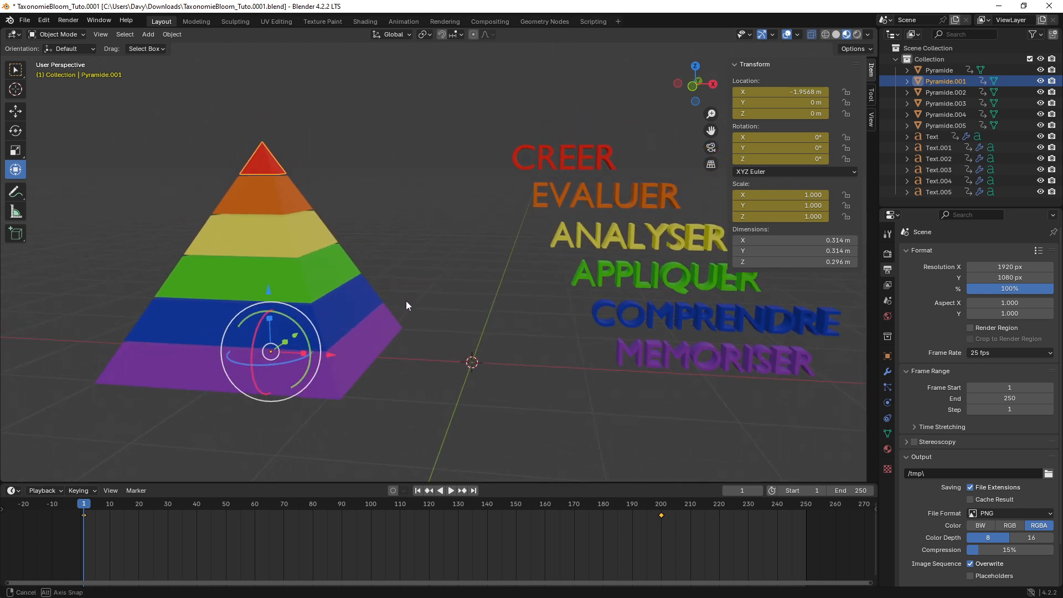
click(46, 21)
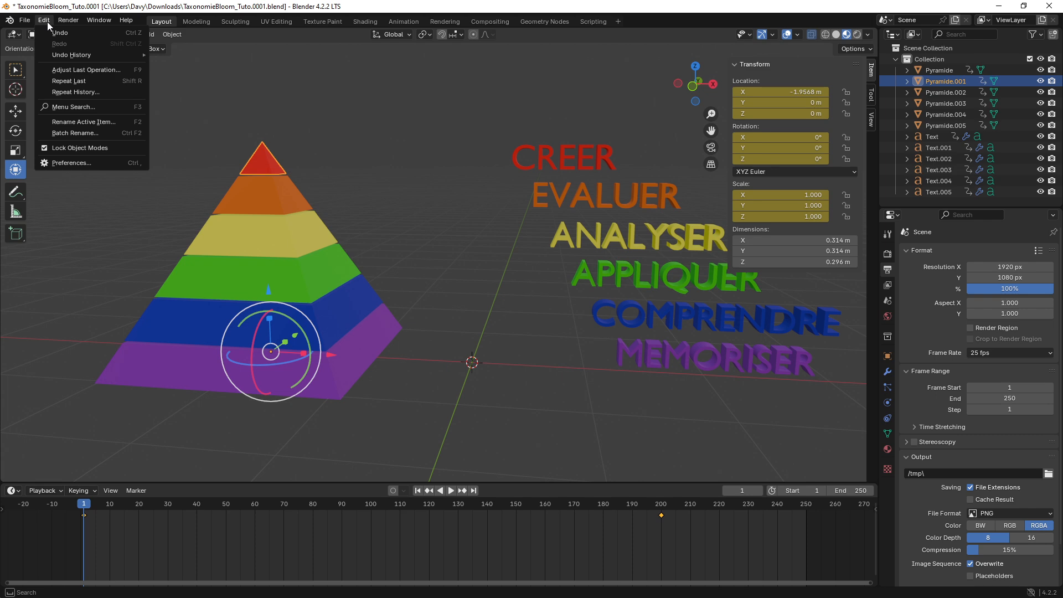
click(83, 164)
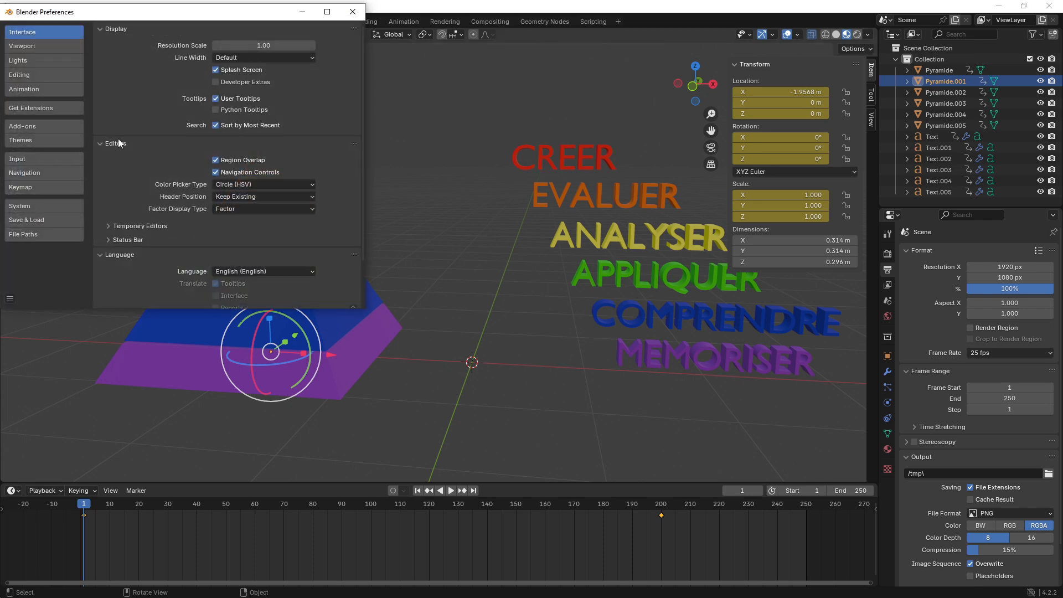
drag(119, 20, 267, 106)
click(180, 176)
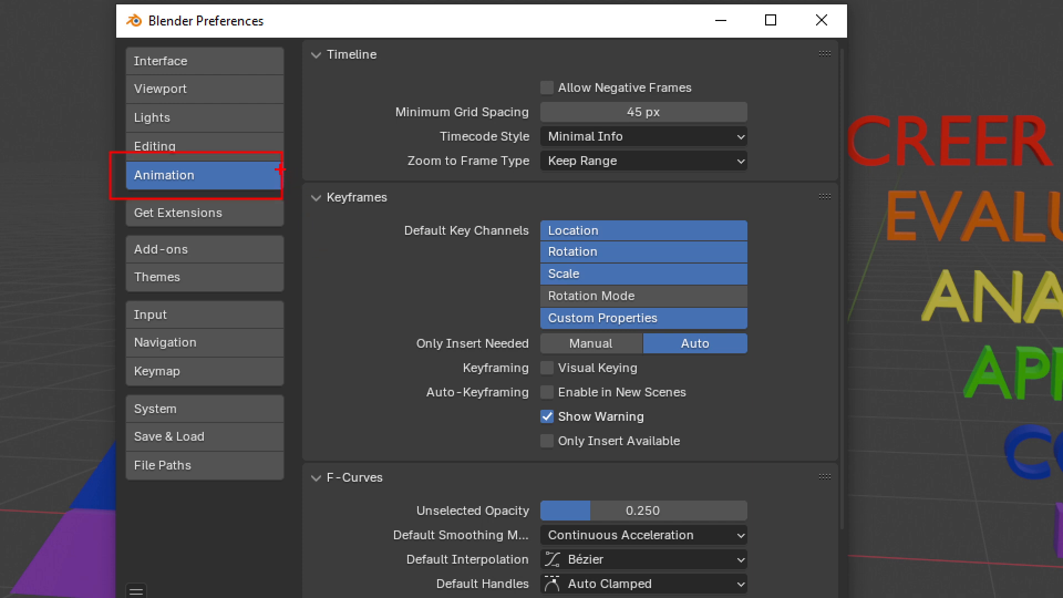
drag(281, 167, 387, 239)
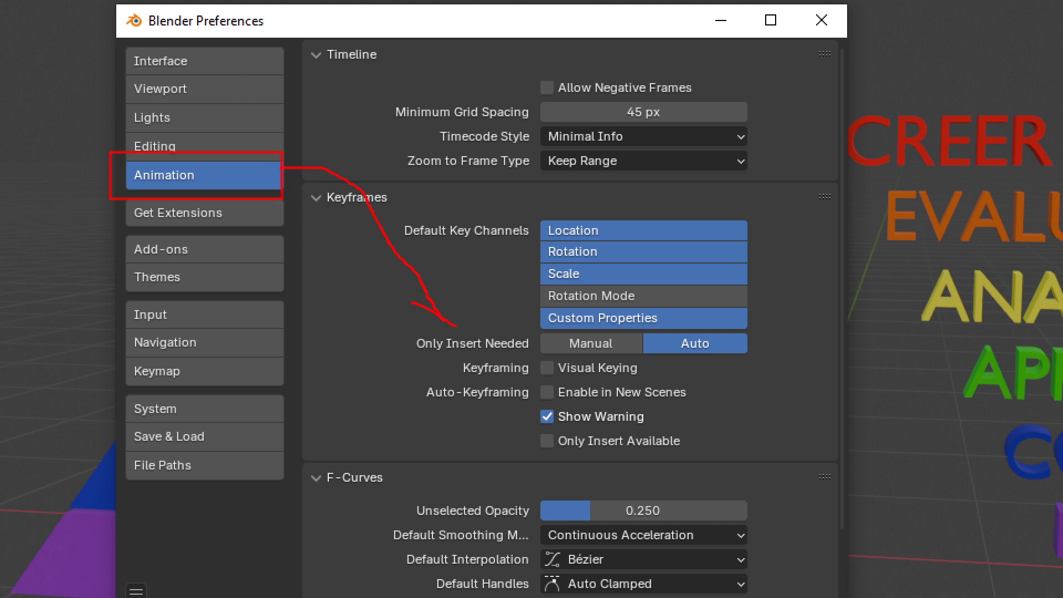
mouse_move(405, 319)
mouse_down()
mouse_move(806, 375)
mouse_move(788, 366)
mouse_up()
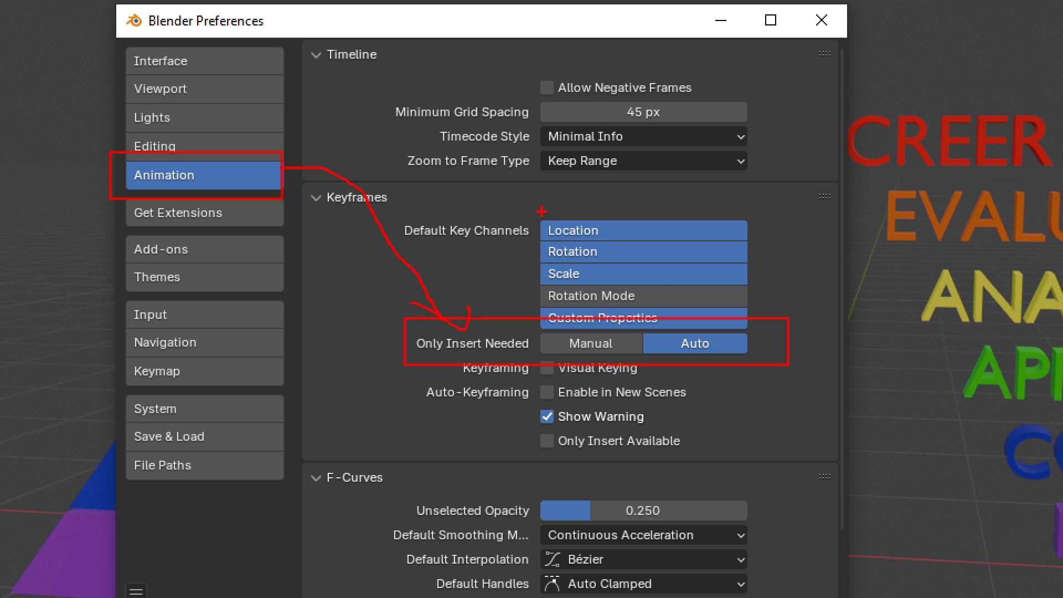
mouse_move(542, 207)
mouse_down()
mouse_move(628, 338)
mouse_move(777, 496)
mouse_move(747, 461)
mouse_up()
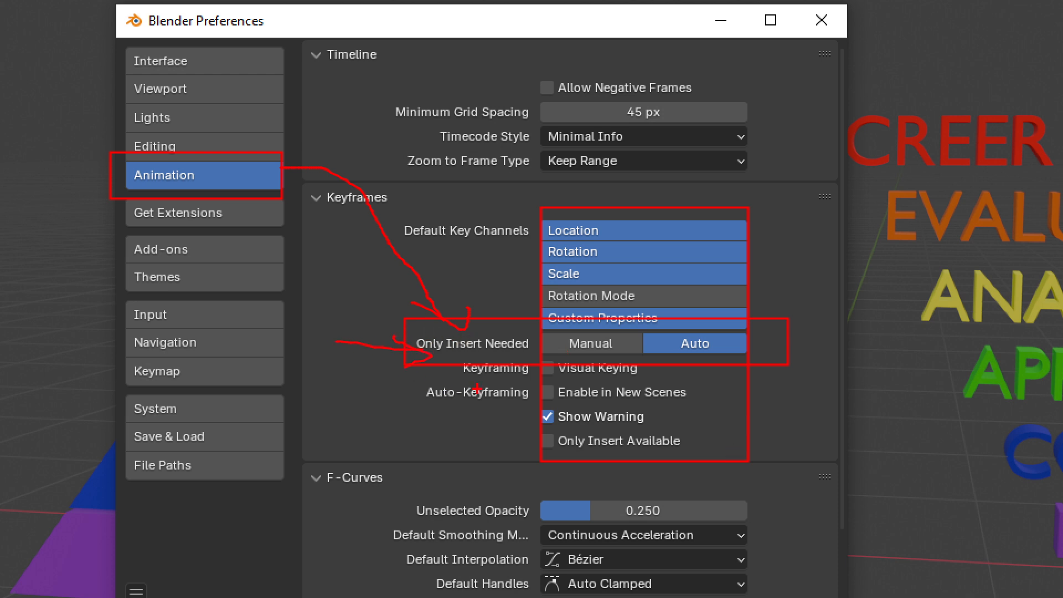
drag(569, 358, 622, 358)
key(Escape)
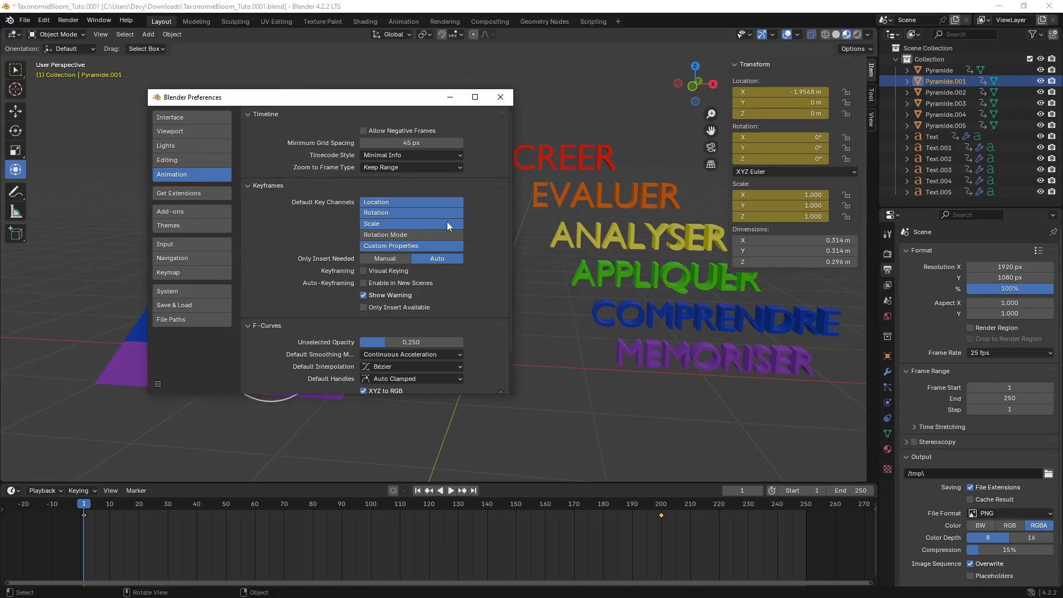
click(498, 99)
- Select the pyramid tiers in turn from the orange one down to the purple base to recheck their keyed transforms
middle_drag(333, 247, 308, 236)
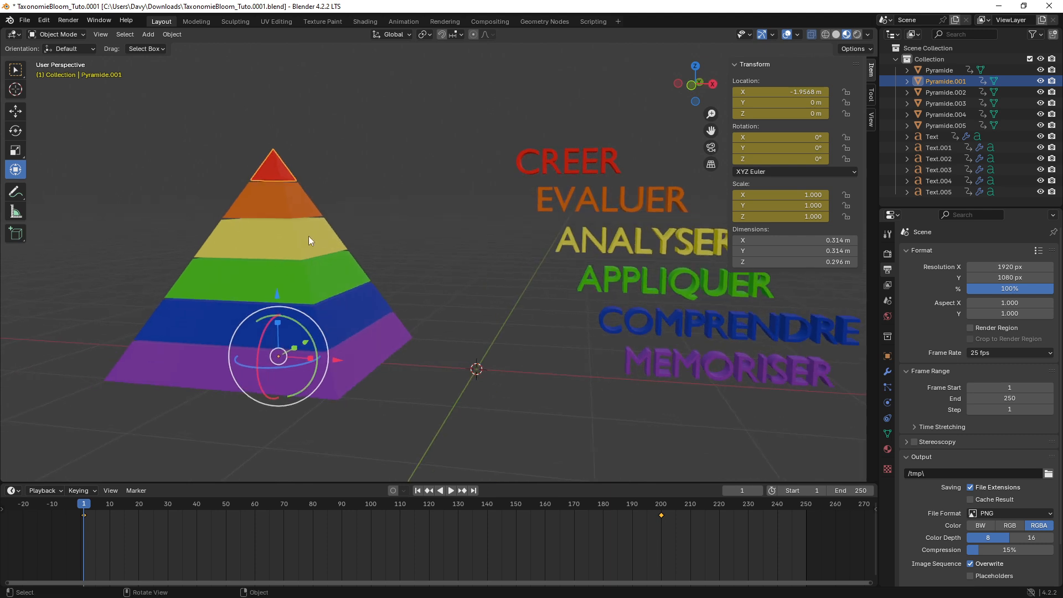
click(287, 192)
click(304, 238)
click(327, 291)
click(332, 324)
click(384, 337)
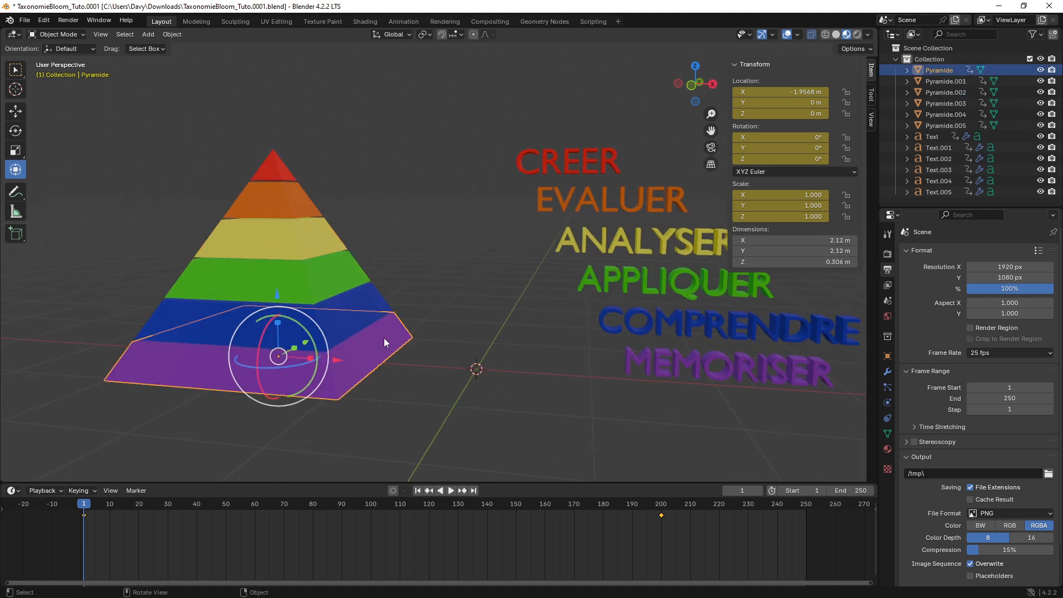
- Play the animation from frame 1 to check the pyramid's keyed slide, stop it and return to frame 1
scroll(387, 332, down, 3)
shift+middle_drag(396, 299, 387, 302)
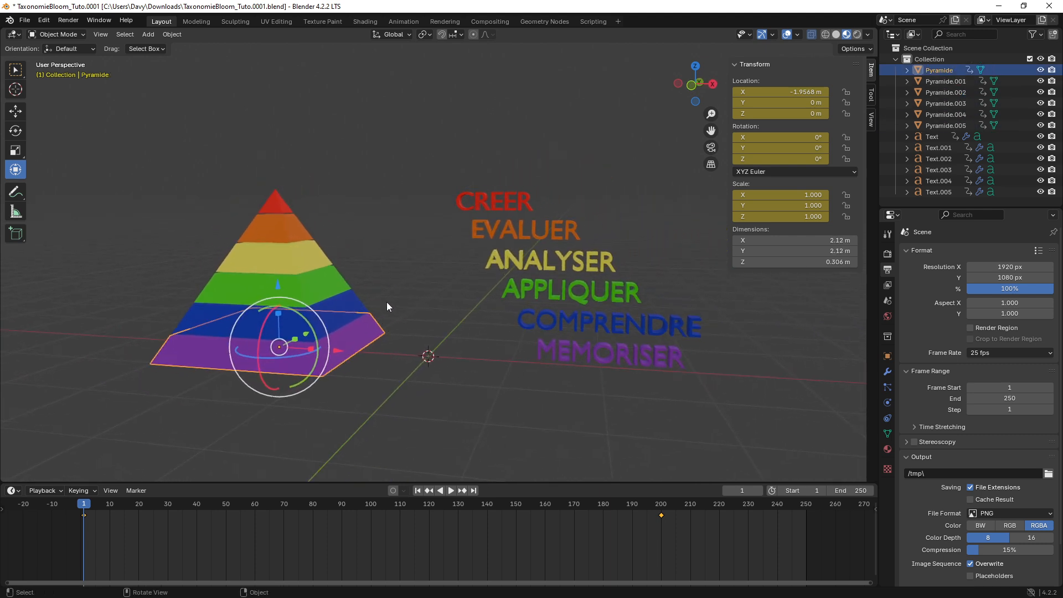
key(space)
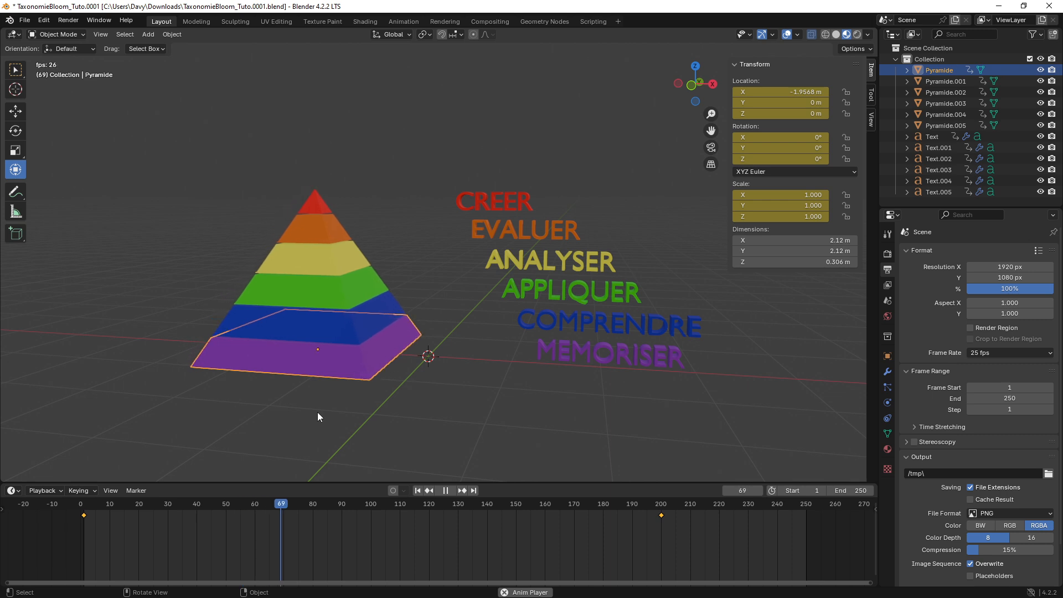
key(space)
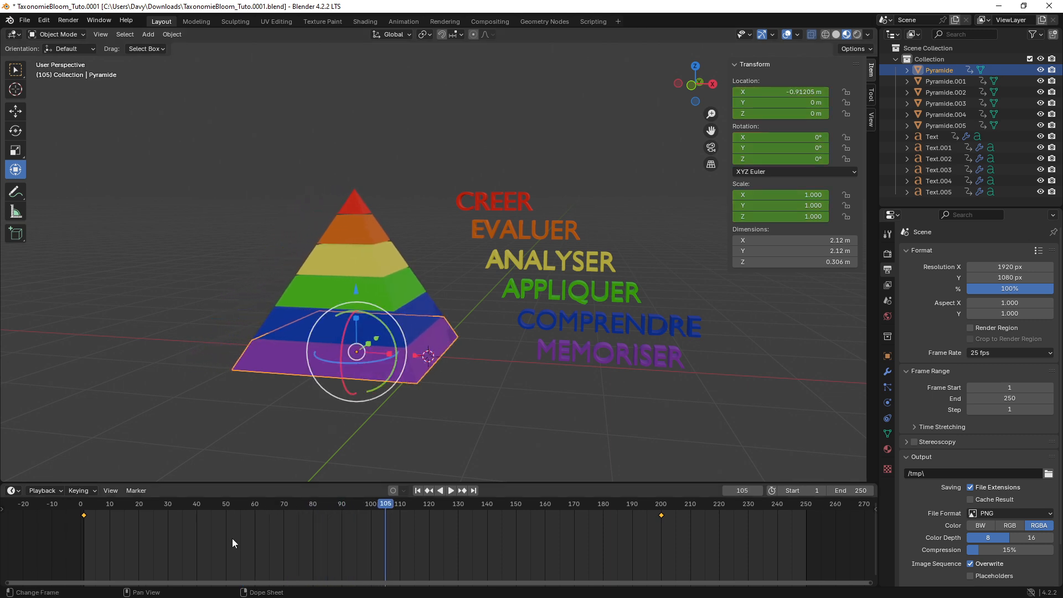
drag(187, 506, 85, 525)
- Switch to the front orthographic view with the whole pyramid in close-up
middle_drag(289, 378, 484, 244)
key(KP_1)
scroll(337, 372, up, 3)
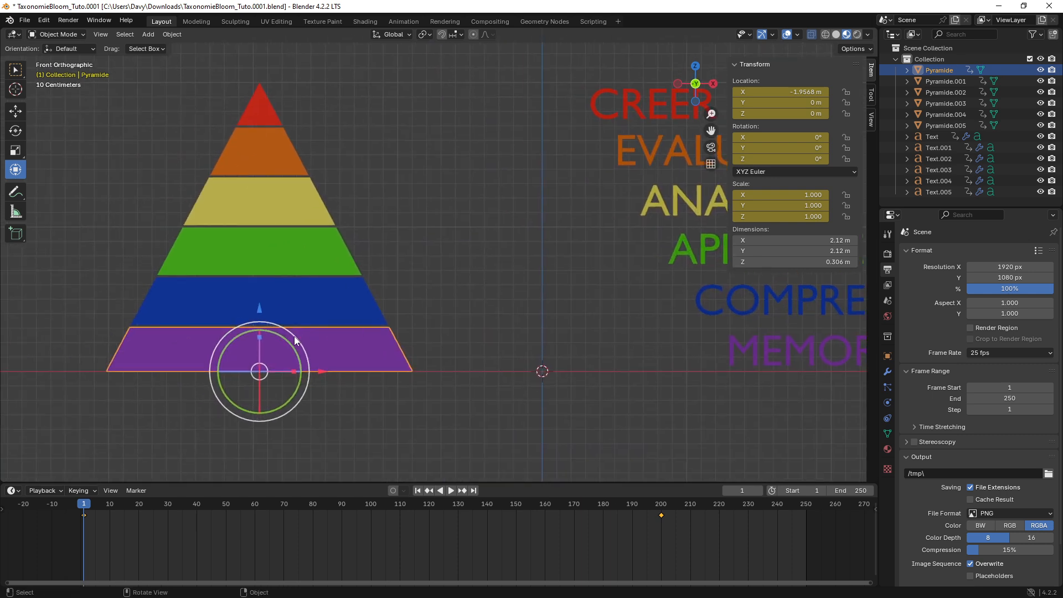
shift+middle_drag(460, 354, 412, 370)
ctrl+drag(49, 339, 371, 410)
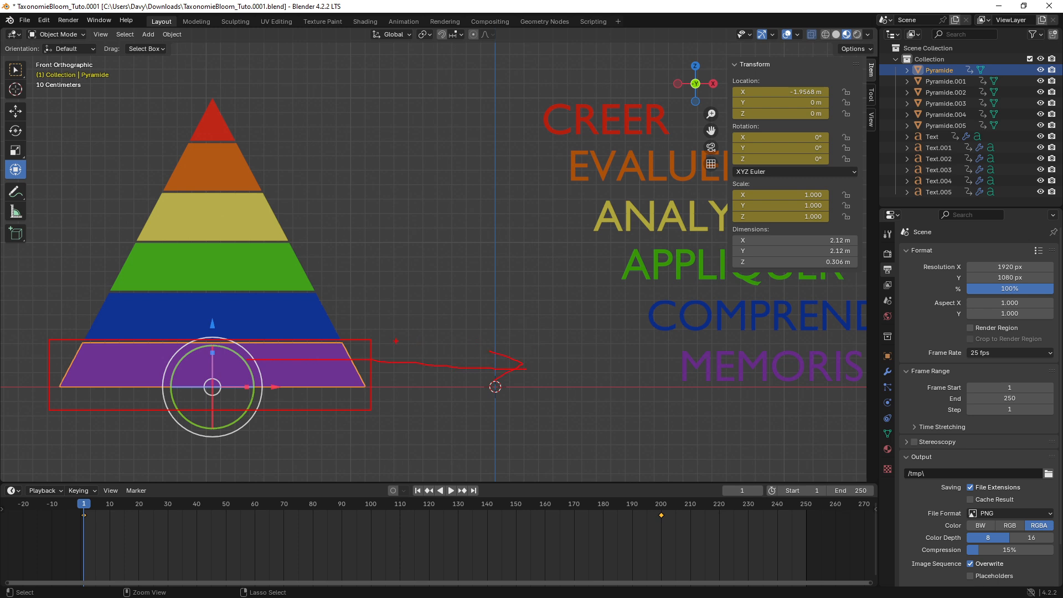
ctrl+drag(394, 336, 666, 406)
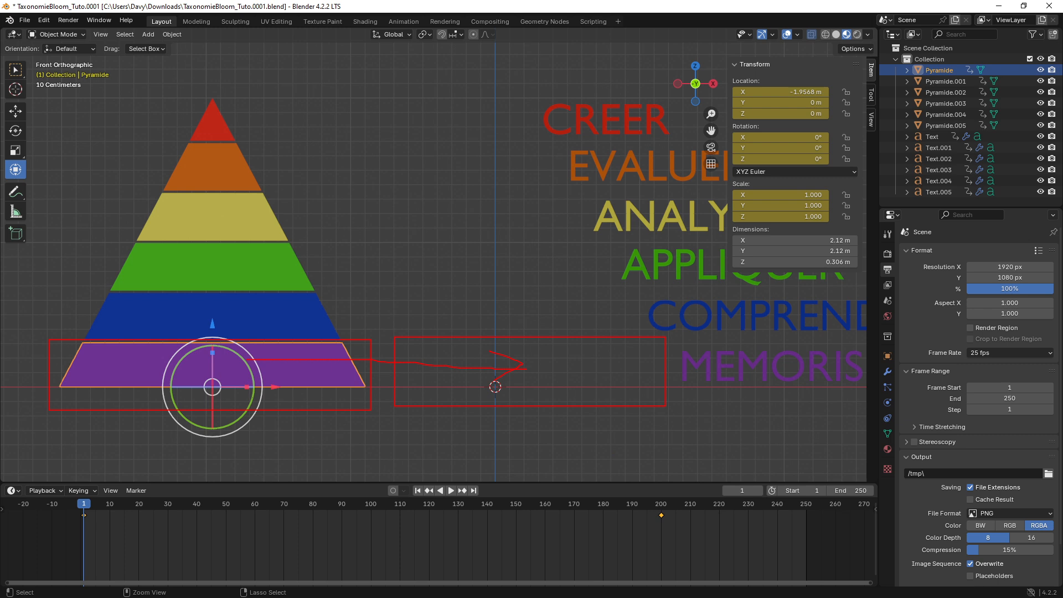
key(Escape)
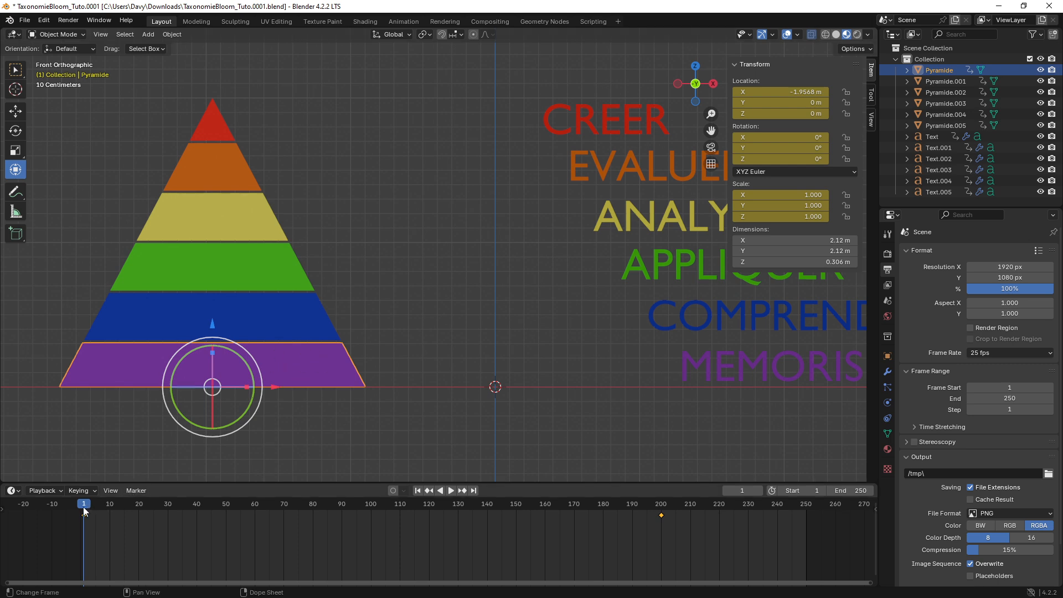
- Run the animation forward from frame 1 and set the current frame to 25
key(space)
drag(148, 510, 157, 511)
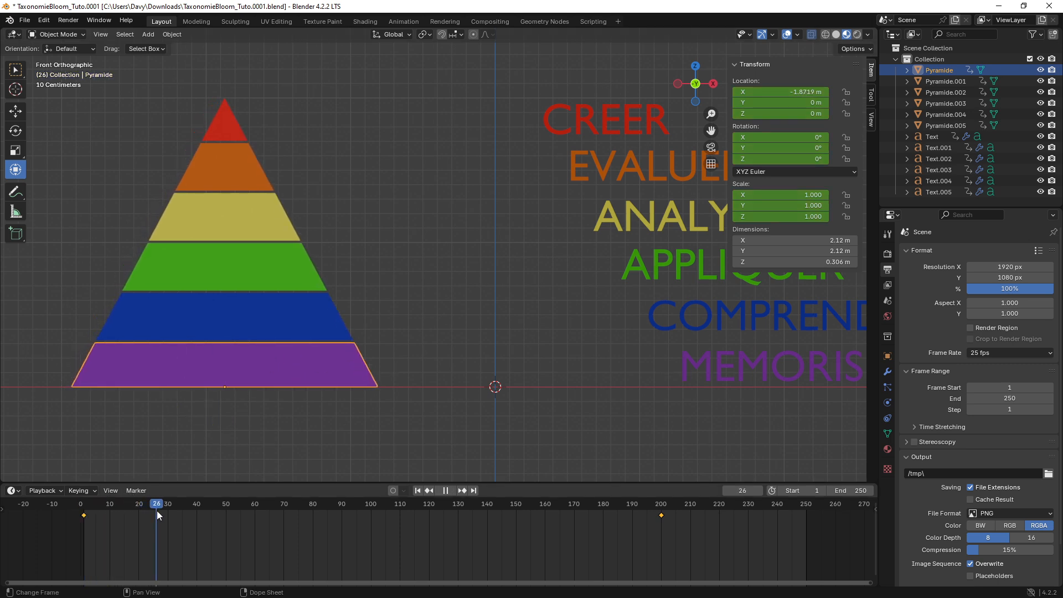
key(space)
scroll(108, 530, up, 2)
middle_drag(108, 529, 459, 550)
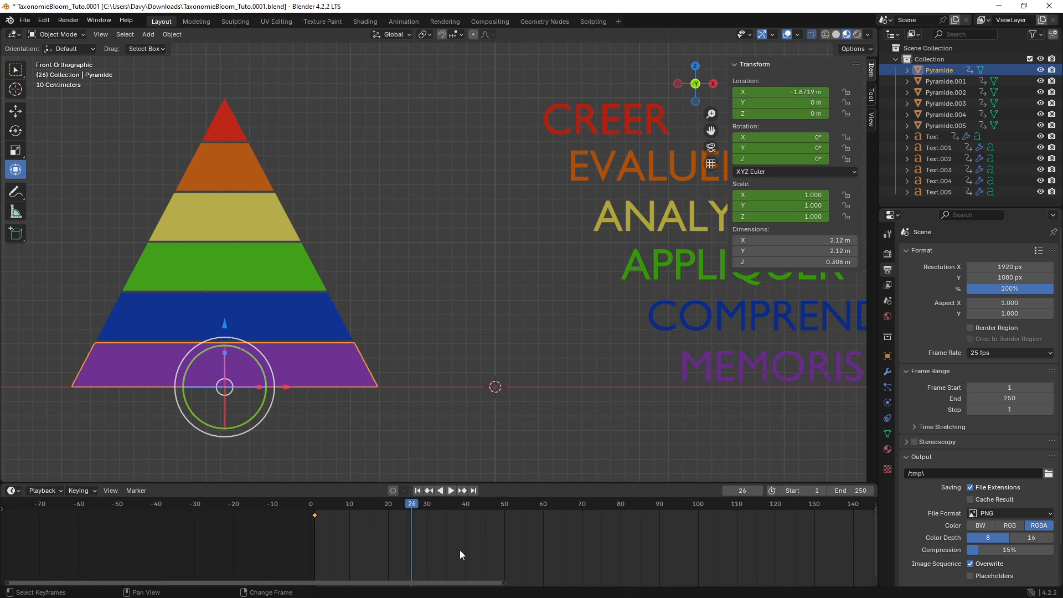
drag(410, 508, 409, 507)
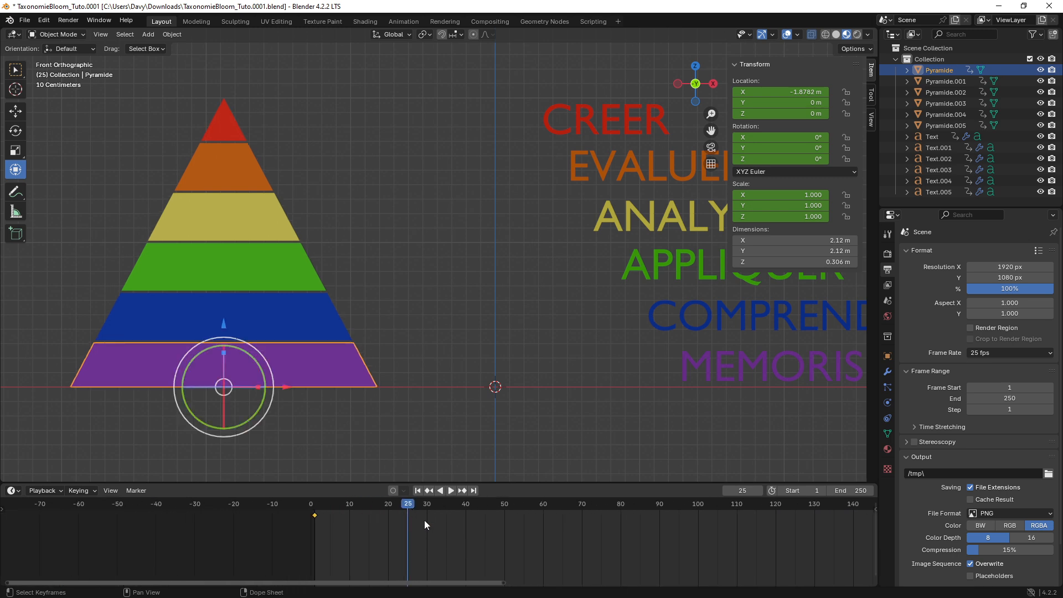
- Select the purple base's keyframe at frame 200 in the timeline and copy it
scroll(586, 550, down, 3)
shift+middle_drag(591, 550, 392, 543)
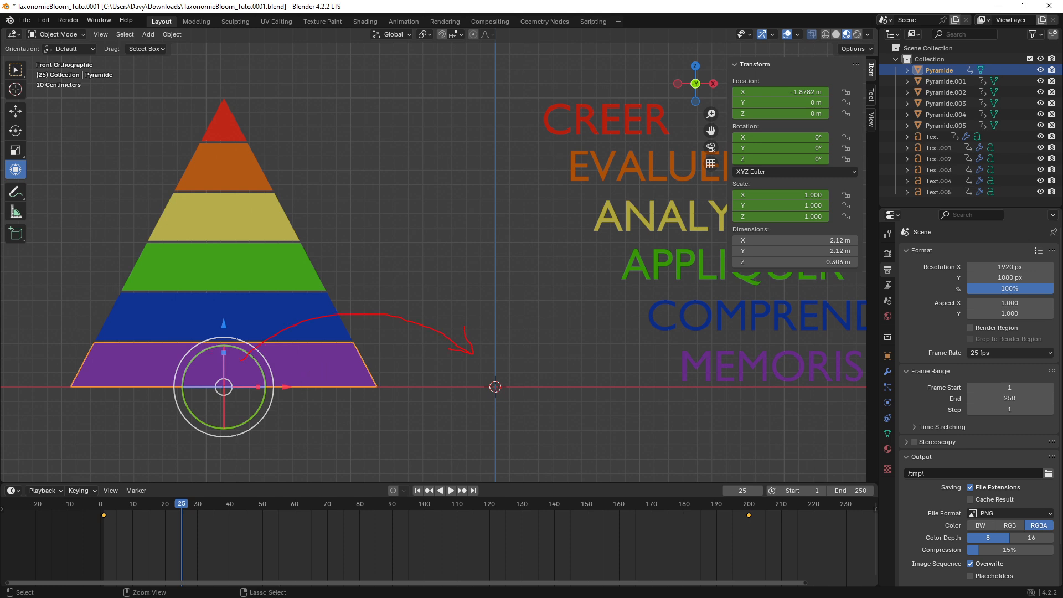
ctrl+drag(719, 503, 783, 545)
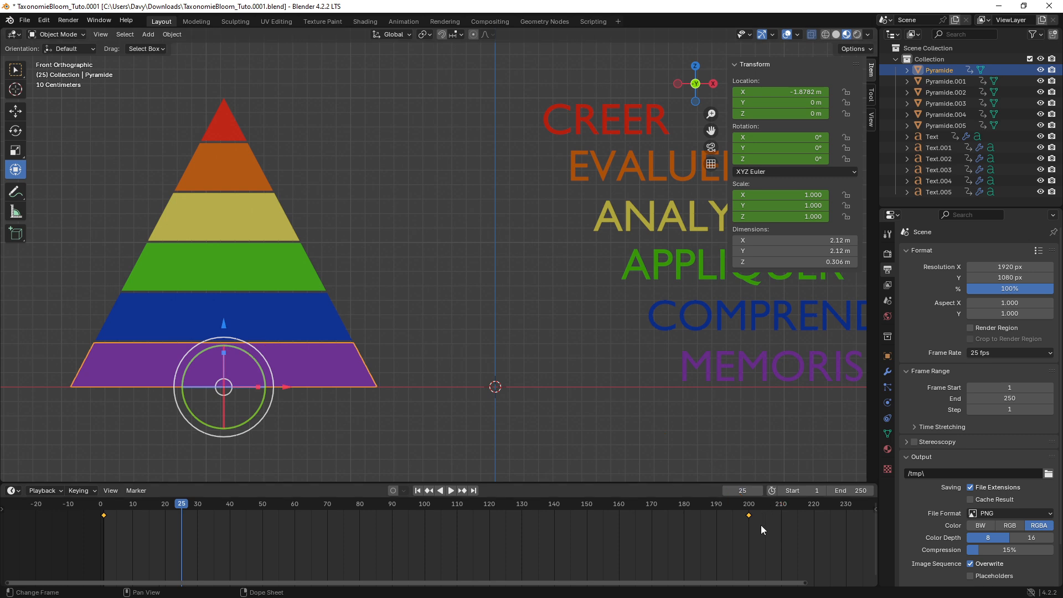
drag(761, 525, 726, 513)
right_click(757, 523)
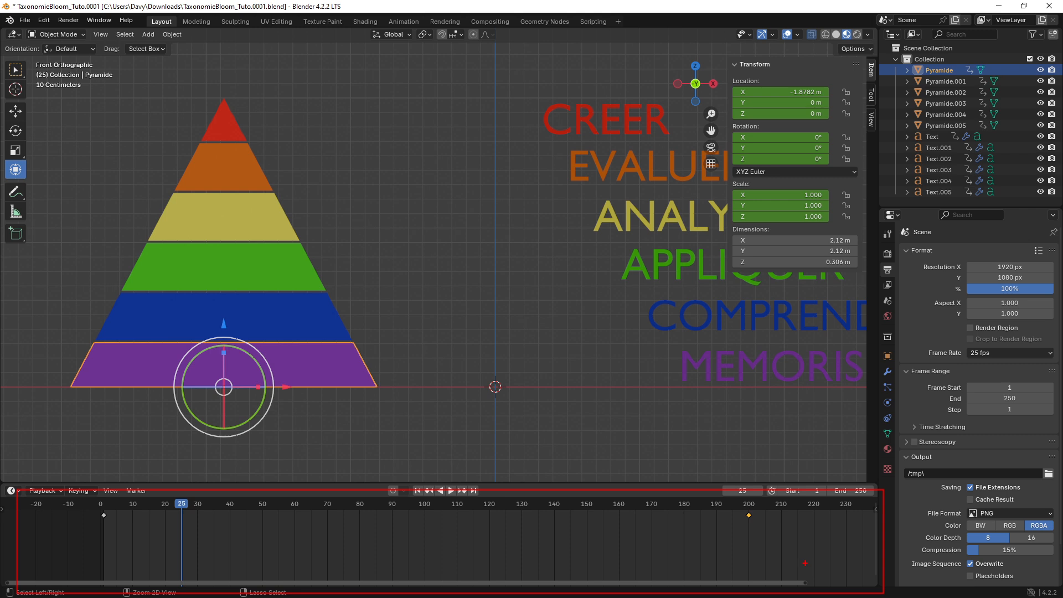
drag(778, 541, 737, 515)
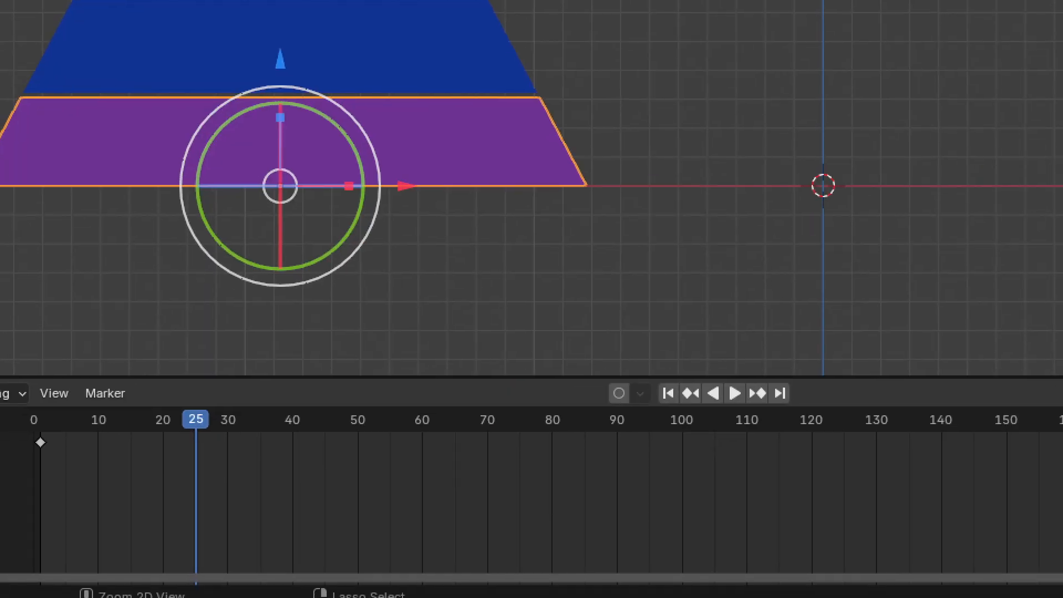
- Paste the copied keyframe at frame 25 so the purple base reaches its final position there
drag(181, 398, 219, 559)
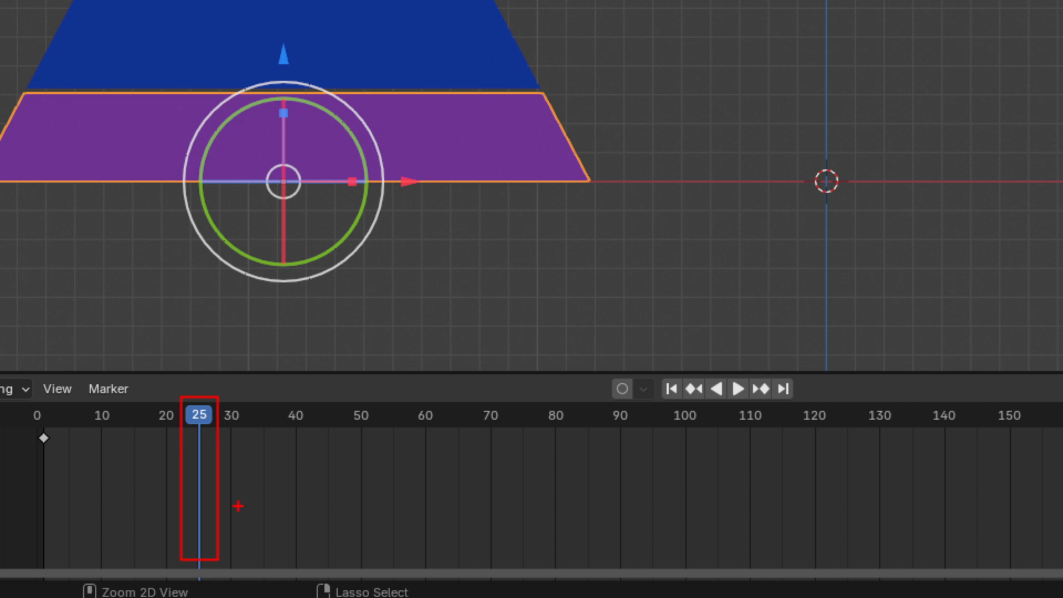
mouse_move(236, 455)
mouse_down()
mouse_move(408, 455)
mouse_move(214, 457)
mouse_up()
mouse_move(269, 447)
mouse_down()
mouse_move(240, 460)
mouse_move(259, 479)
mouse_up()
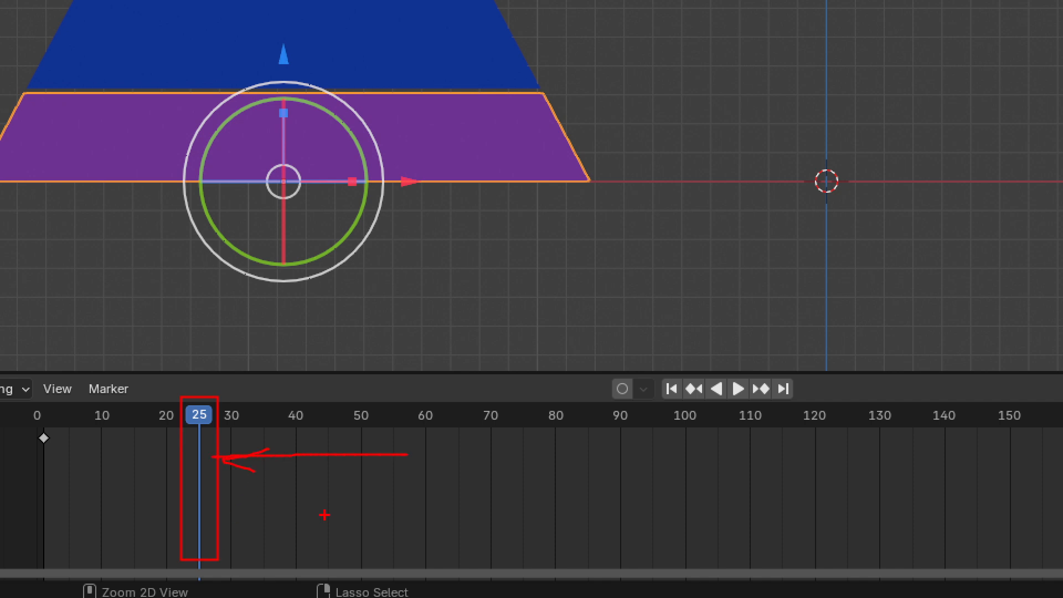
key(Escape)
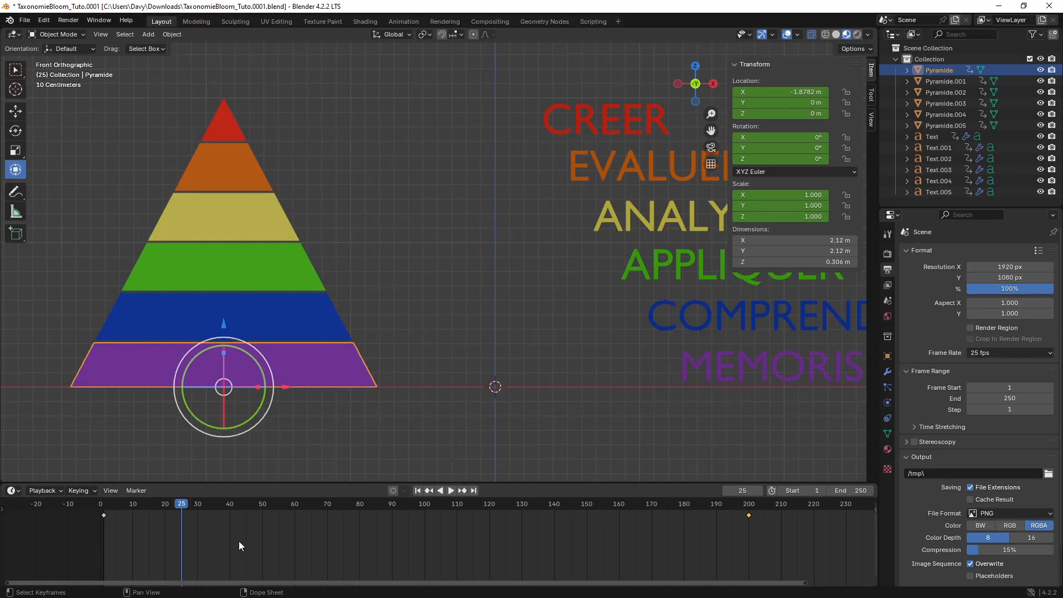
right_click(239, 546)
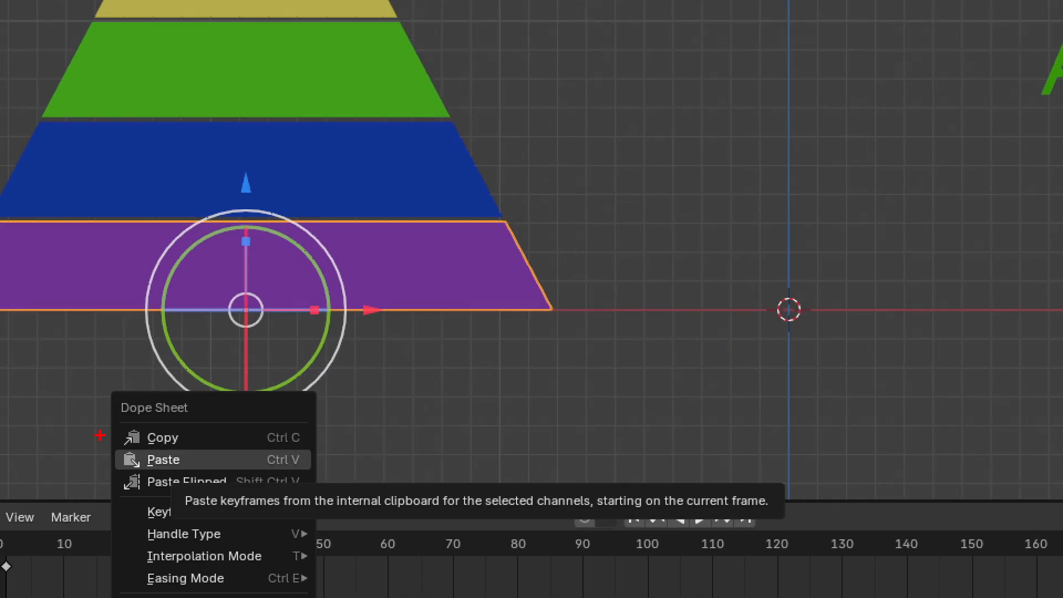
drag(149, 449, 262, 472)
key(Escape)
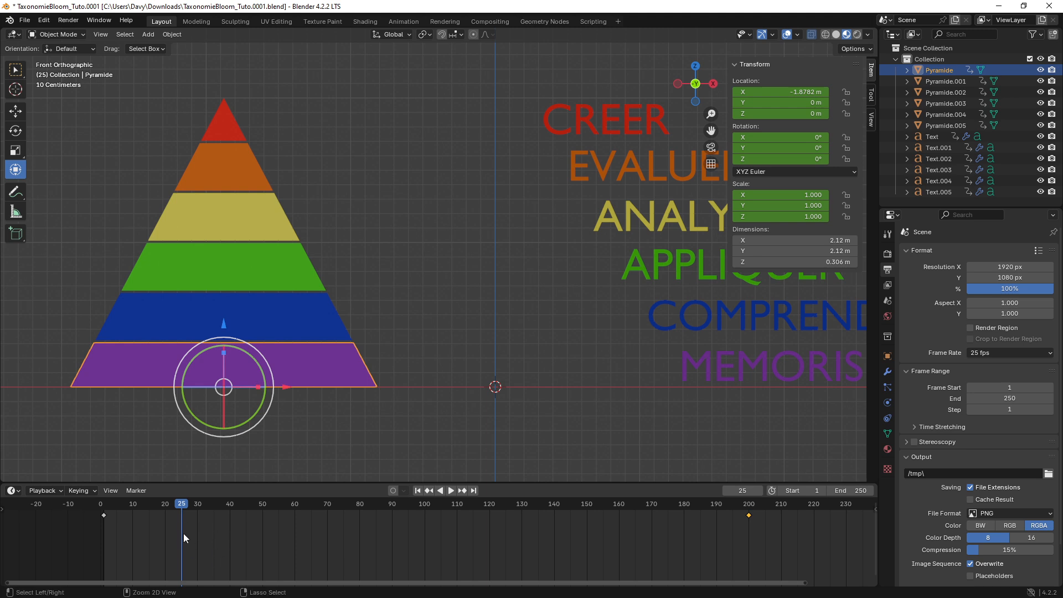
key(ctrl+v)
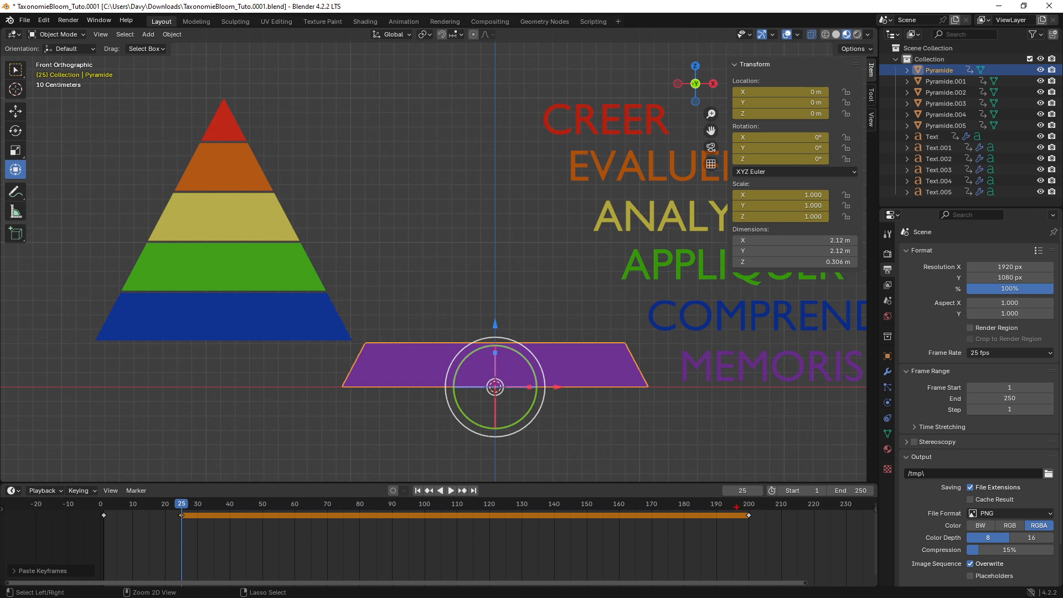
- Play the animation from frame 1 to check the purple base's faster slide, and return to frame 1
drag(755, 543, 737, 505)
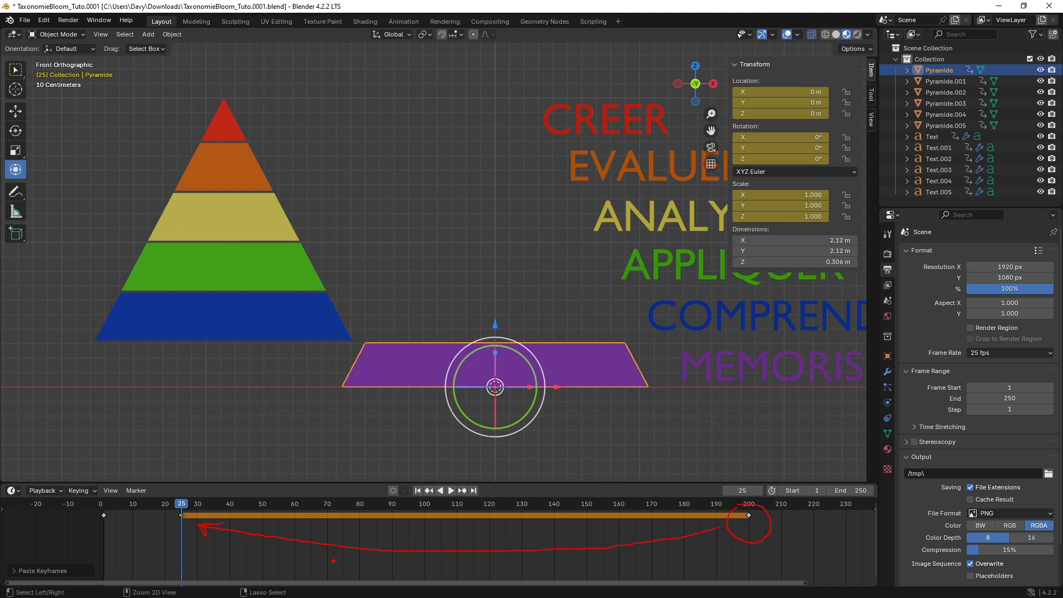
key(Escape)
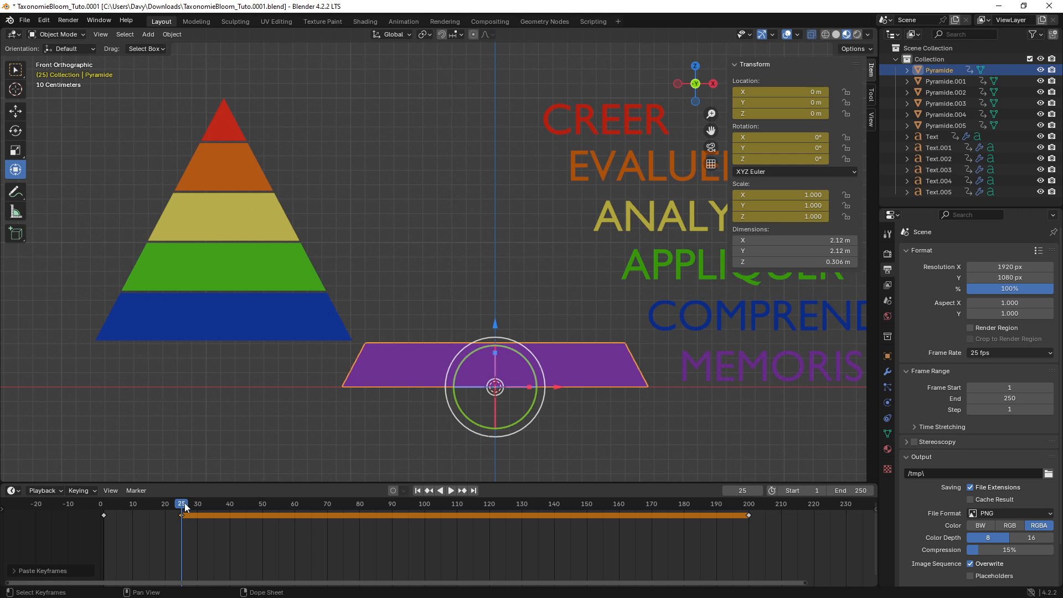
drag(168, 507, 104, 511)
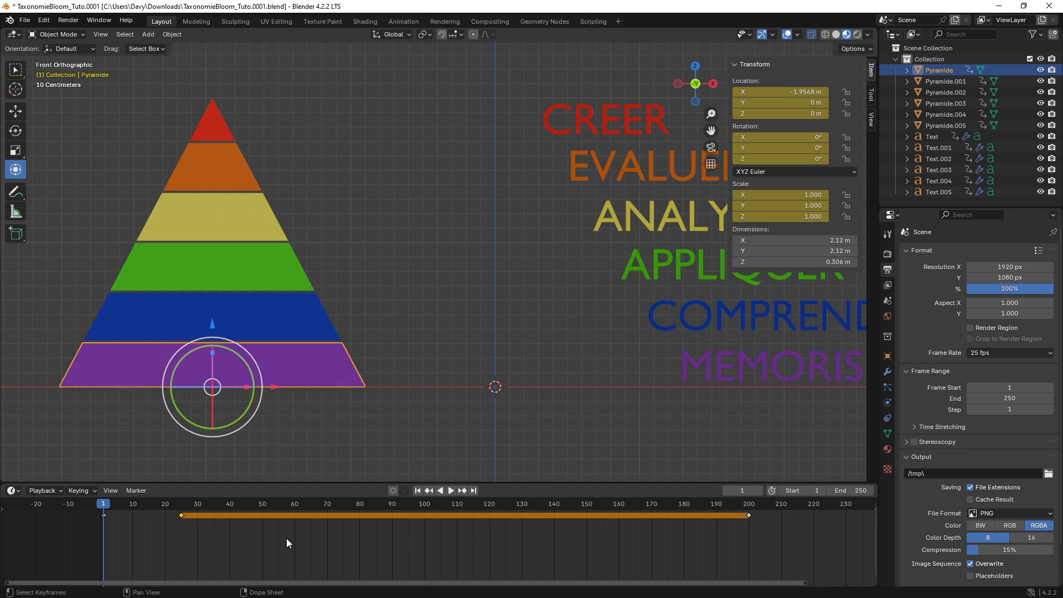
key(space)
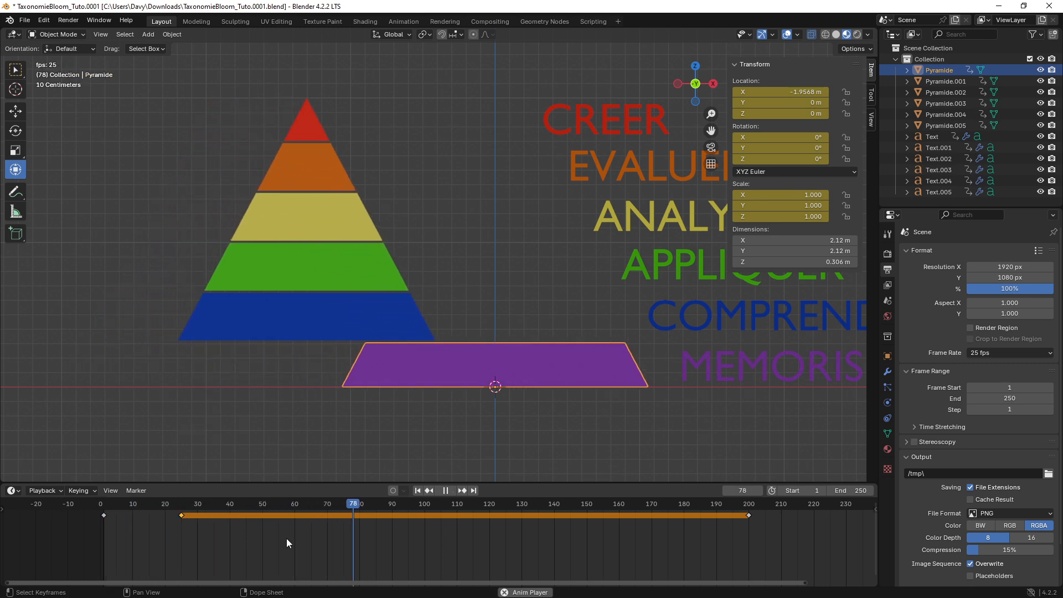
key(space)
click(117, 504)
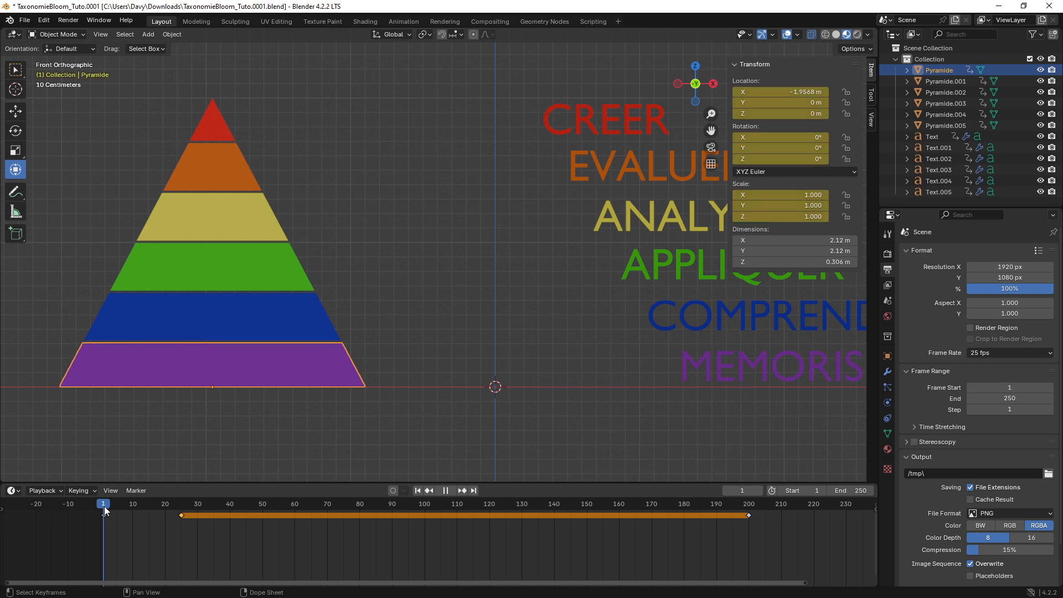
- Go back to frame 25 and select only the purple base's keyframe at frame 200
mouse_move(116, 507)
mouse_down()
mouse_move(102, 511)
mouse_move(750, 516)
mouse_move(183, 523)
mouse_move(770, 535)
mouse_up()
key(ctrl+2)
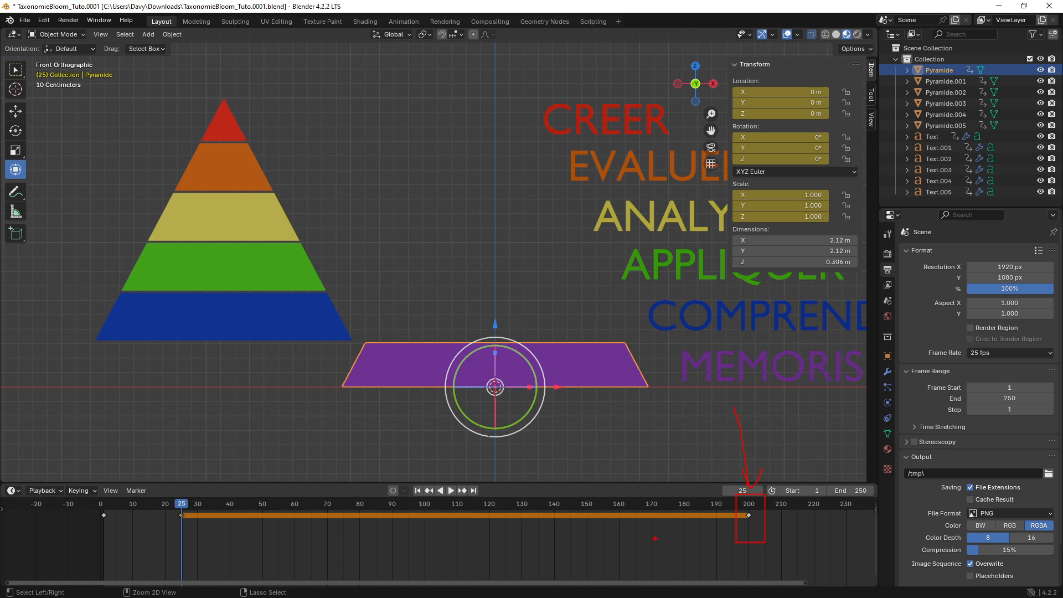
mouse_move(780, 457)
mouse_down()
mouse_move(930, 457)
mouse_move(896, 482)
mouse_up()
drag(781, 526, 965, 526)
drag(918, 512, 961, 524)
key(Escape)
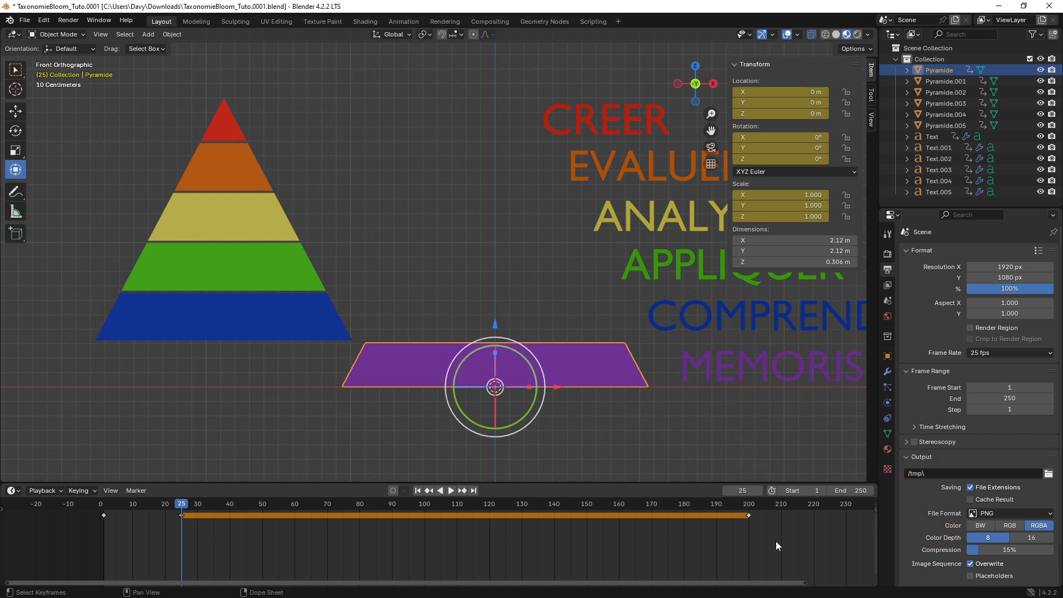
key(ctrl+1)
click(745, 511)
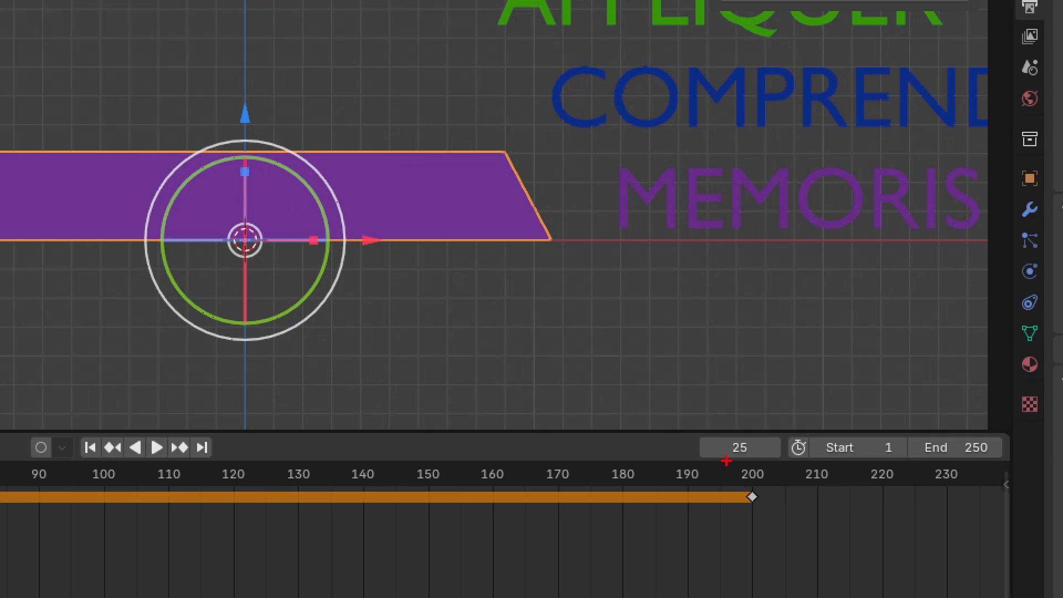
ctrl+drag(735, 497, 769, 542)
key(Escape)
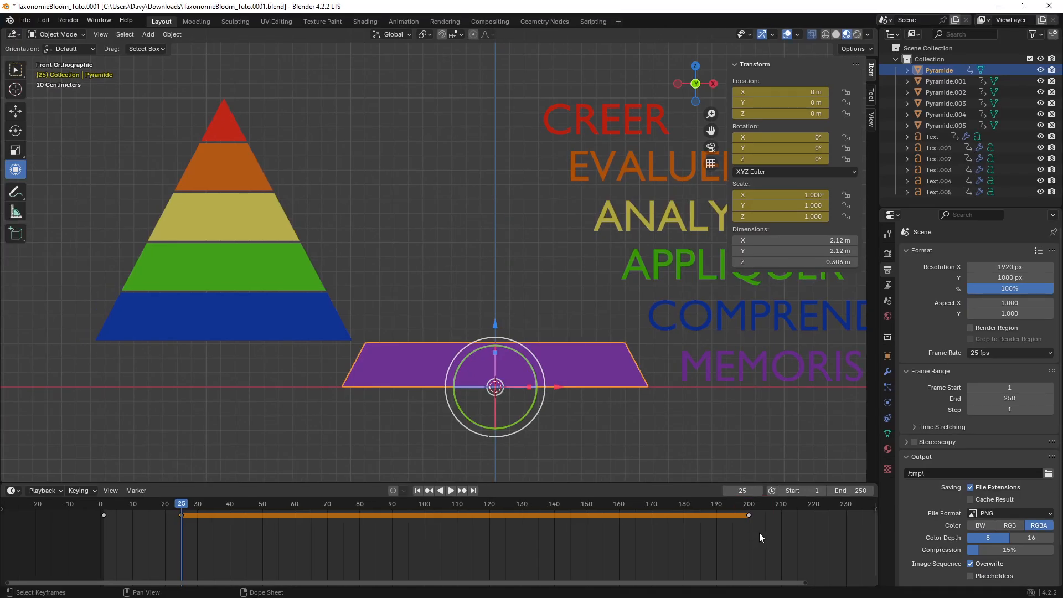
drag(761, 533, 734, 506)
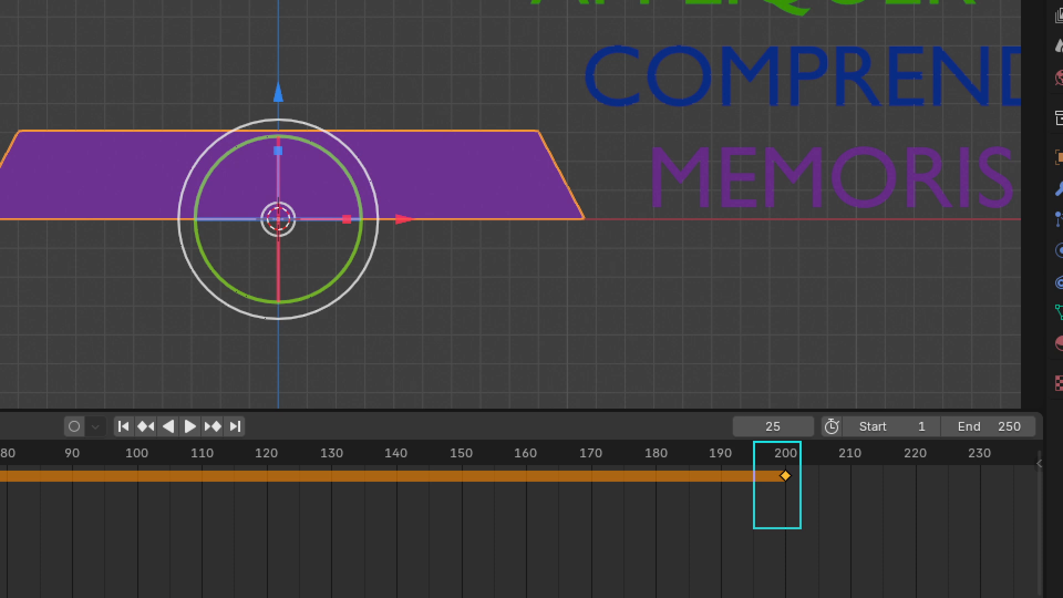
ctrl+drag(802, 529, 815, 568)
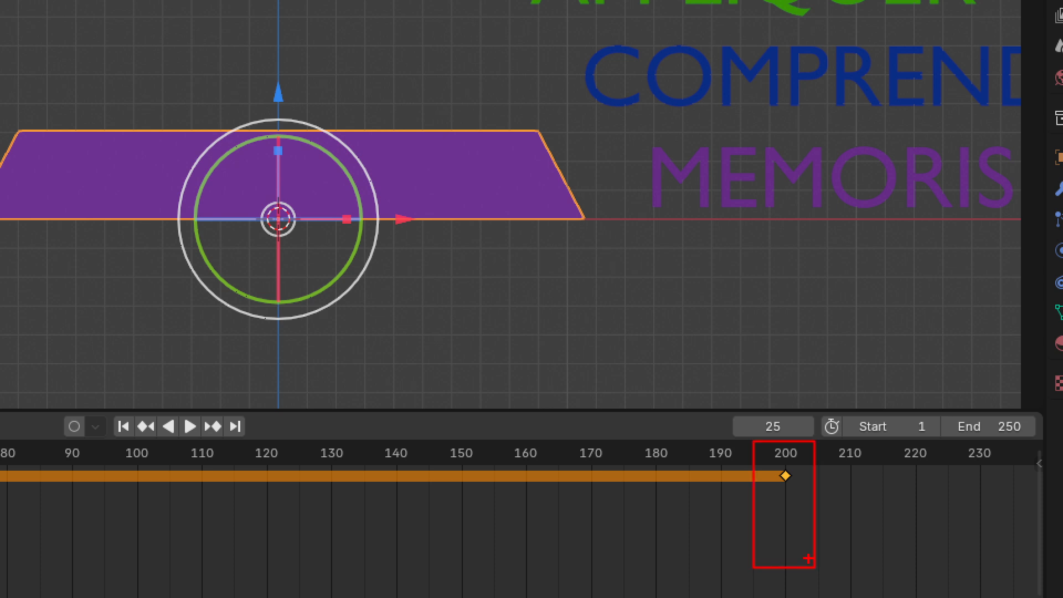
drag(732, 300, 782, 429)
drag(763, 397, 828, 386)
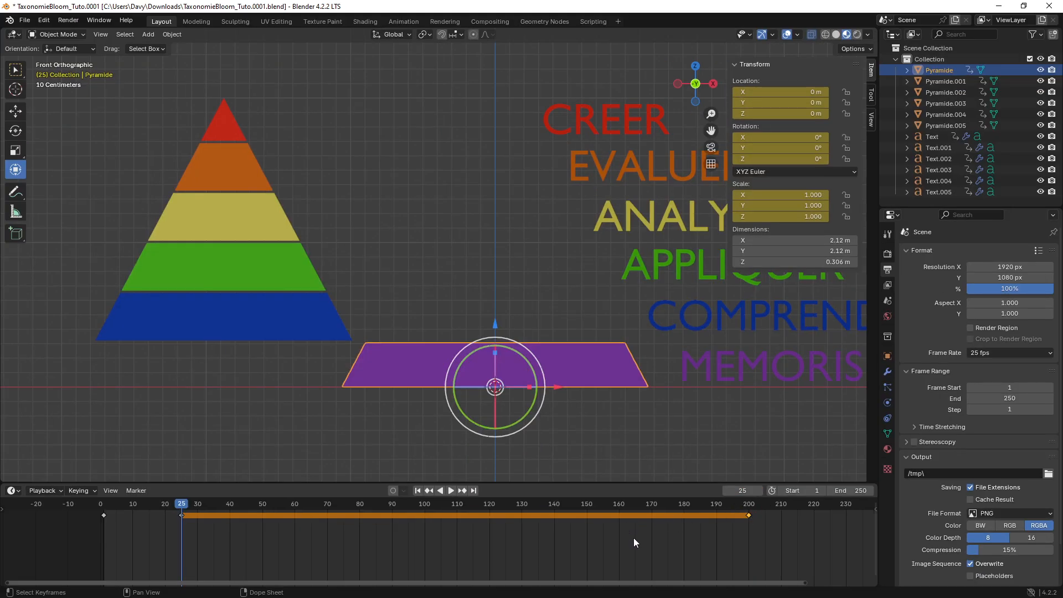
- Replay the animation from frame 1 past frame 25 to recheck the purple base's movement with both end keyframes kept
scroll(633, 542, down, 2)
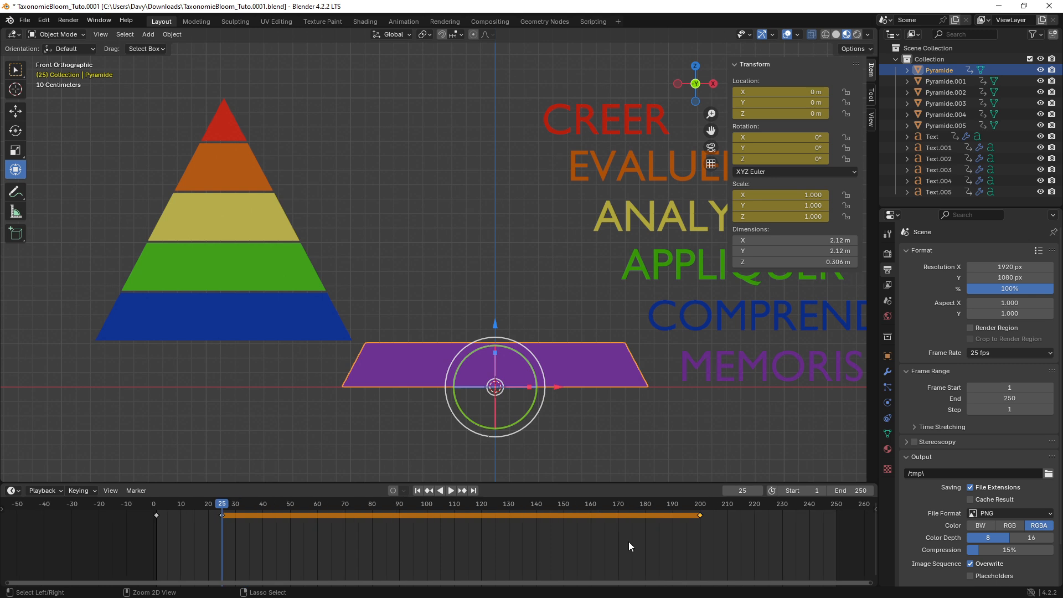
middle_drag(629, 542, 562, 545)
scroll(565, 542, up, 1)
scroll(571, 543, up, 1)
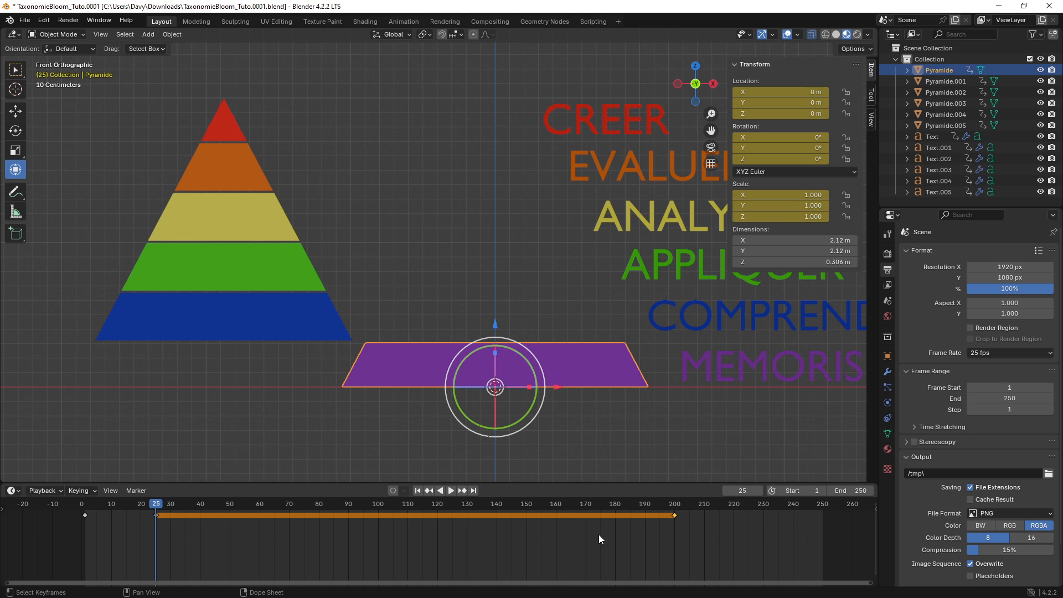
drag(154, 504, 86, 516)
key(space)
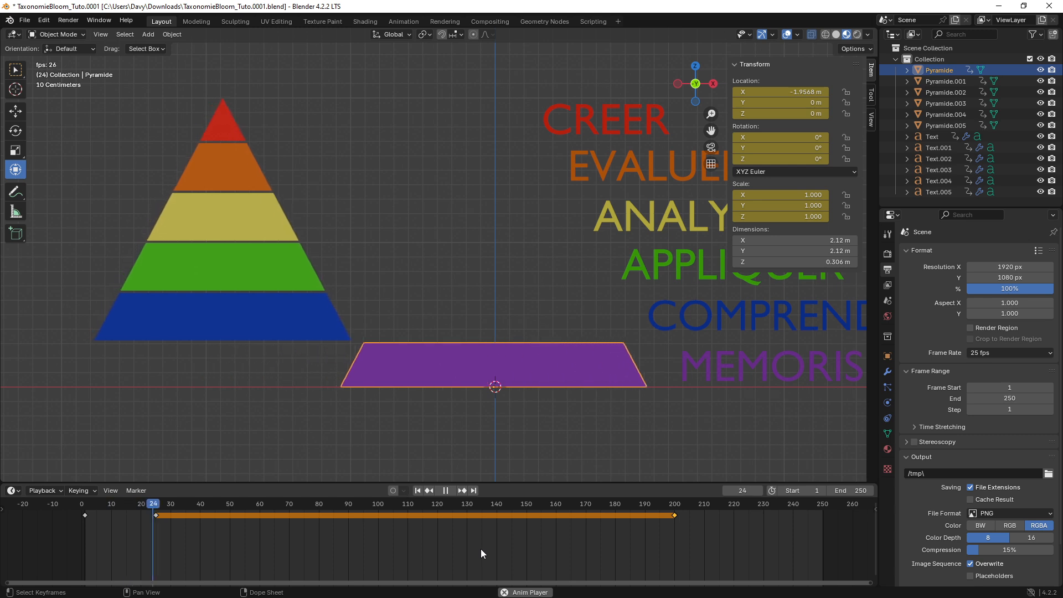
key(space)
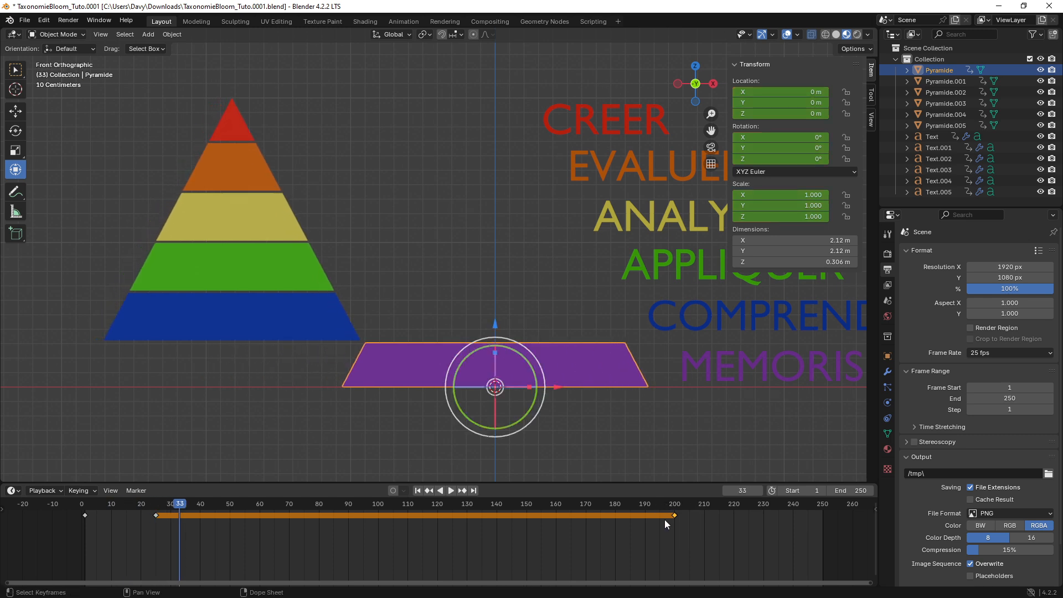
- Try the purple base's slide from frame 1 with its frame 200 keyframe deleted, and undo the deletion
key(Delete)
drag(132, 505, 86, 511)
key(space)
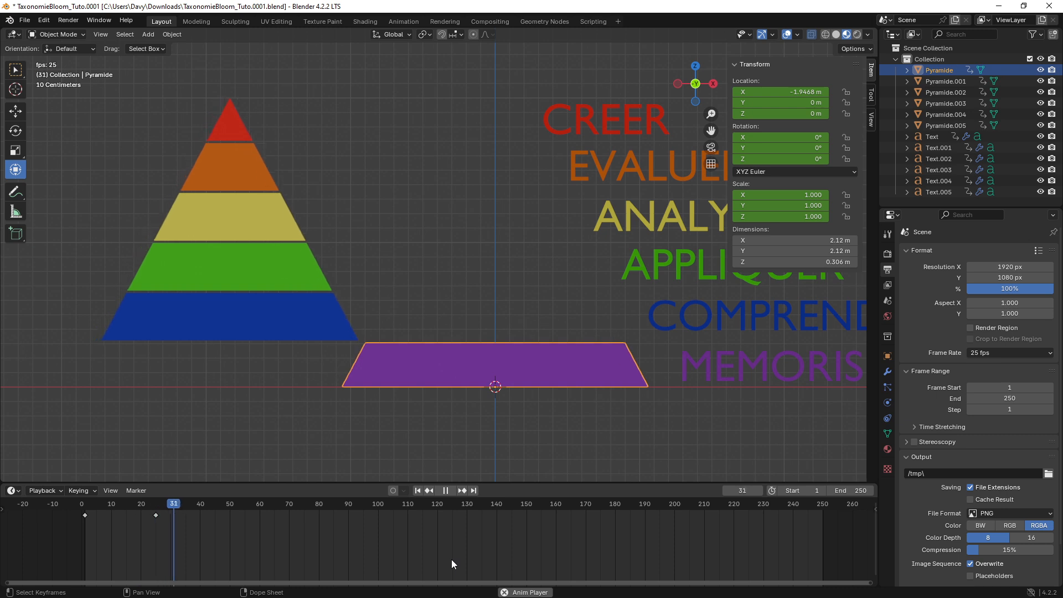
key(space)
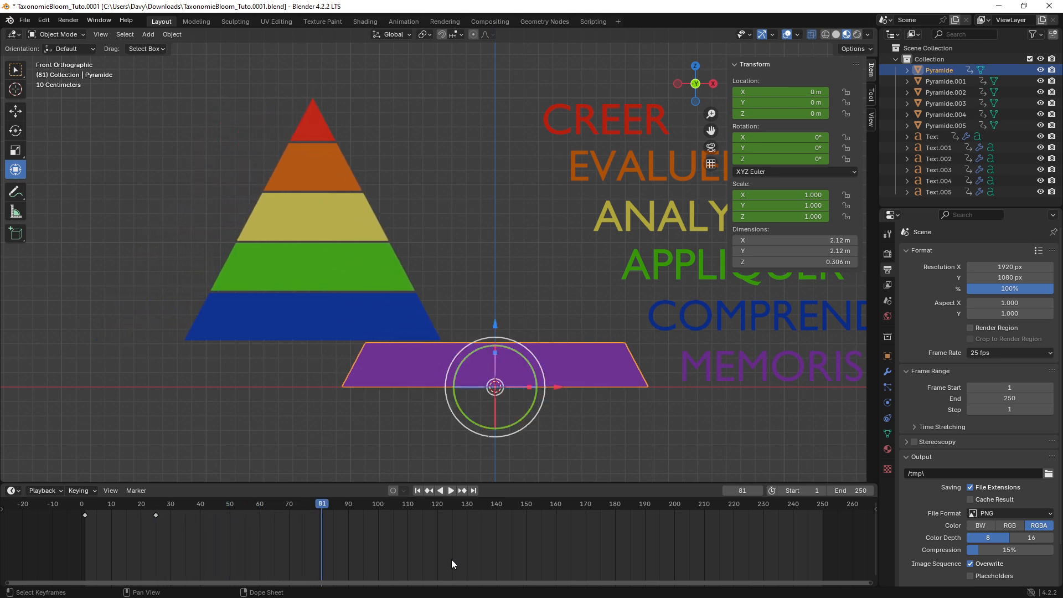
key(ctrl+z)
key(ctrl+z)
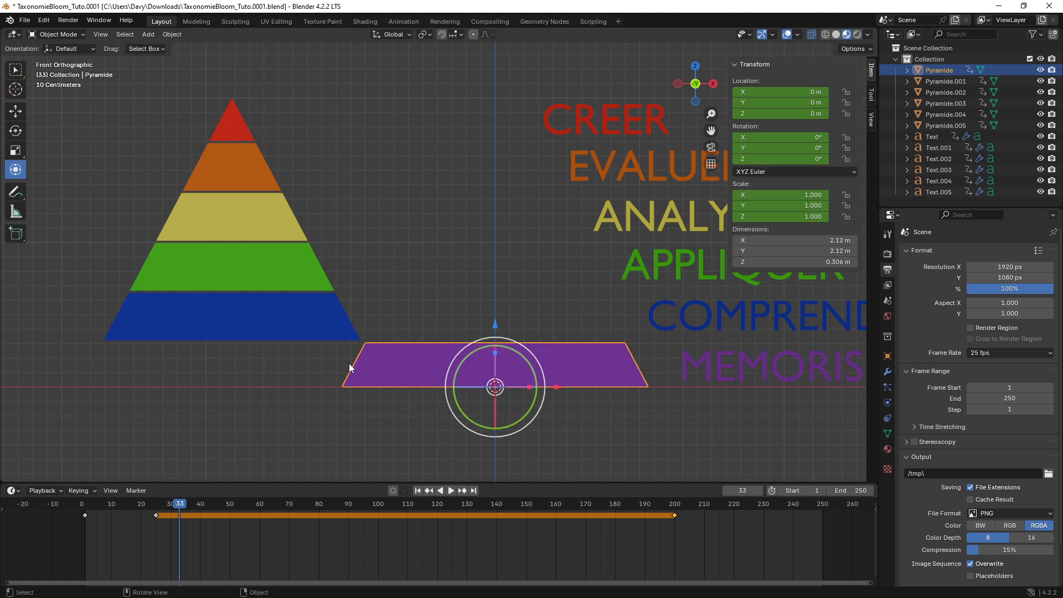
- Review the purple base's slide from frame 1 to frame 25 and select the blue tier at frame 25
click(275, 327)
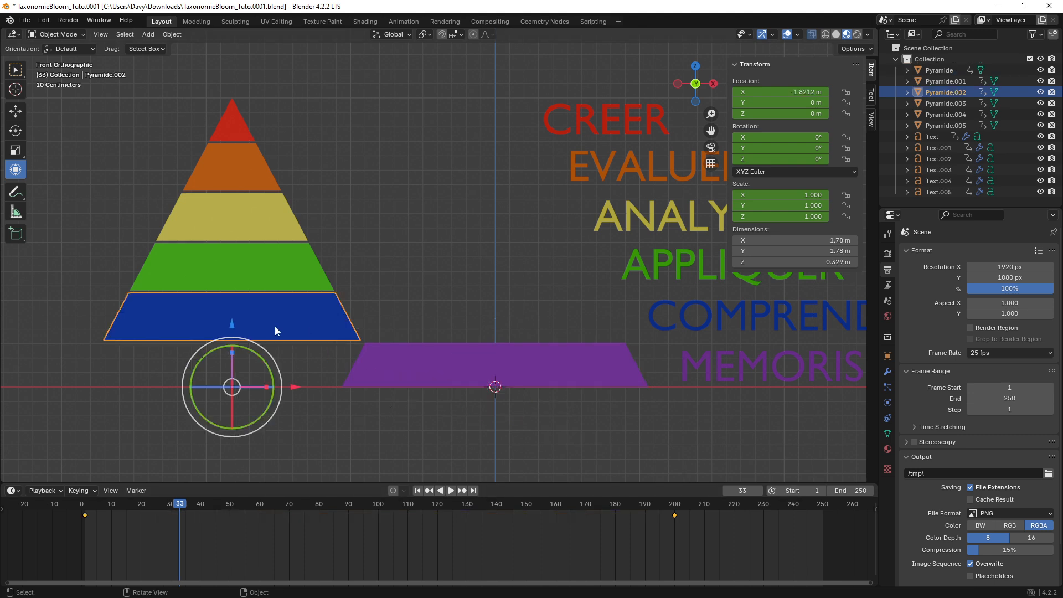
drag(180, 508, 84, 507)
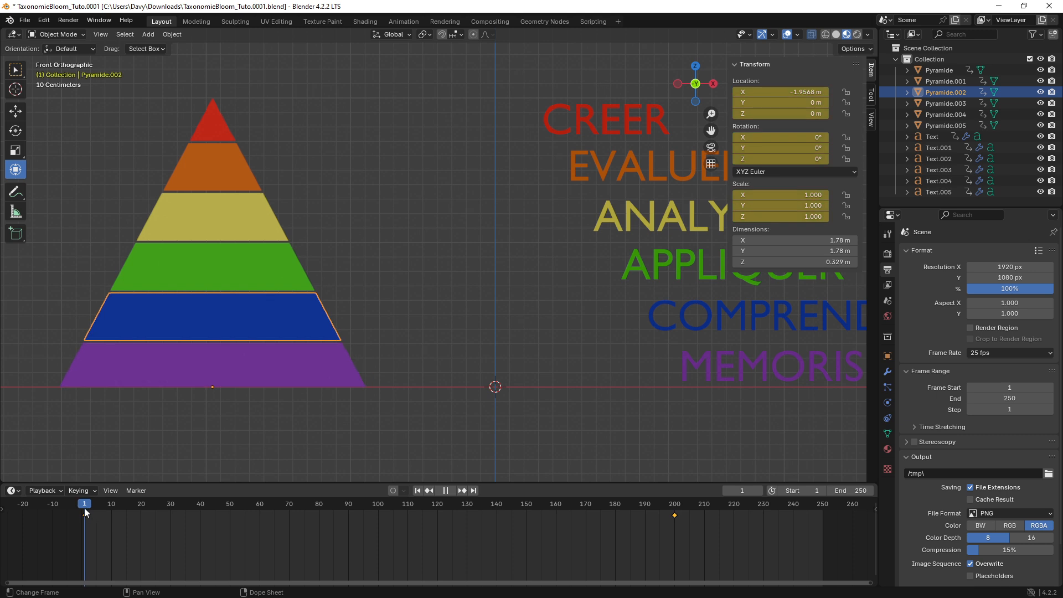
key(space)
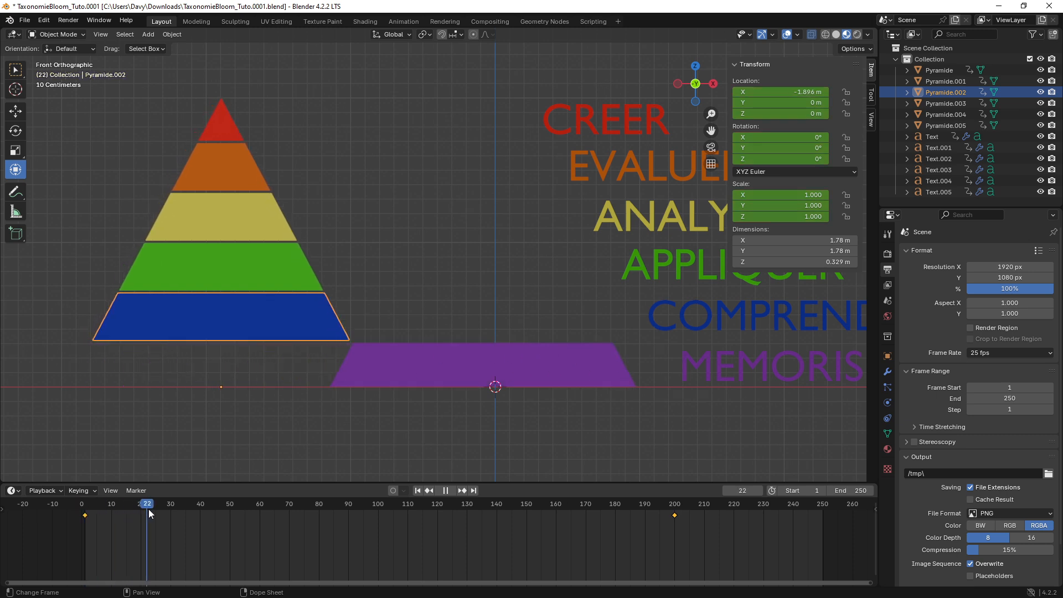
key(space)
shift+middle_drag(288, 381, 338, 350)
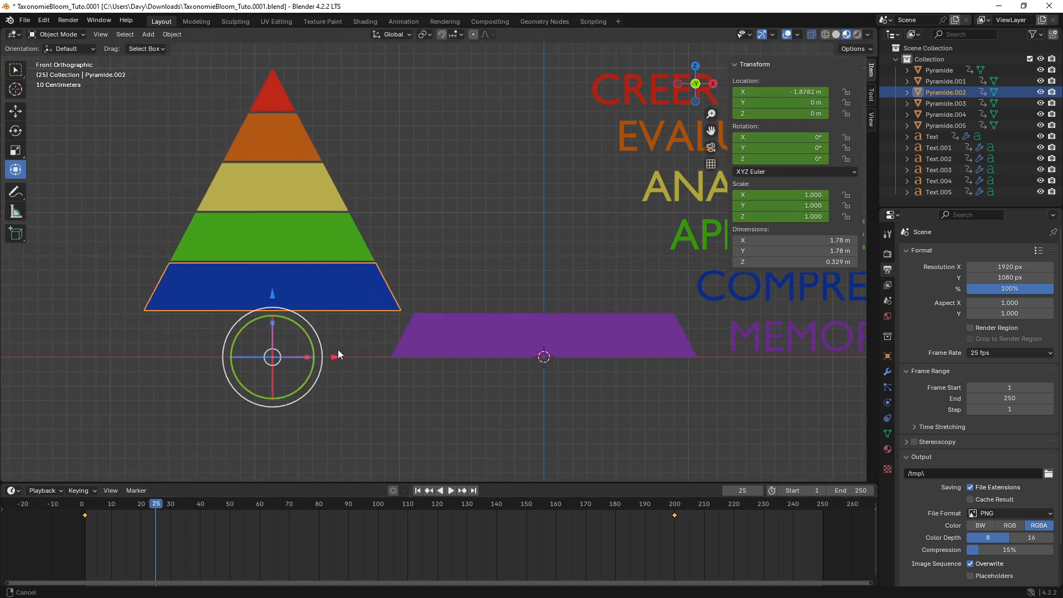
click(475, 332)
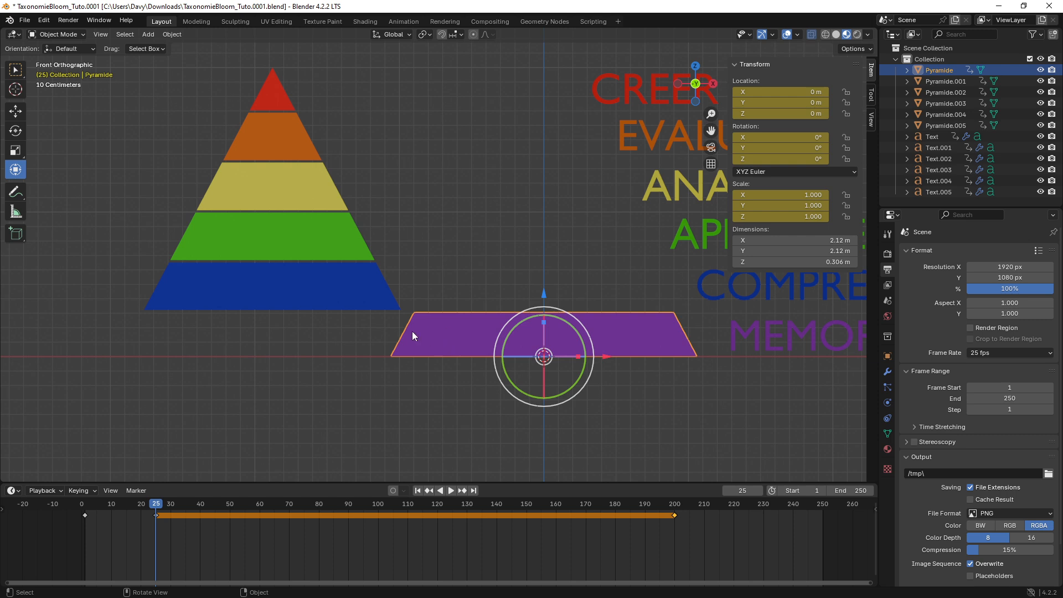
click(297, 291)
- Copy the blue tier's starting keyframe from frame 1 to frame 25 so its slide starts there
ctrl+scroll(180, 547, up, 5)
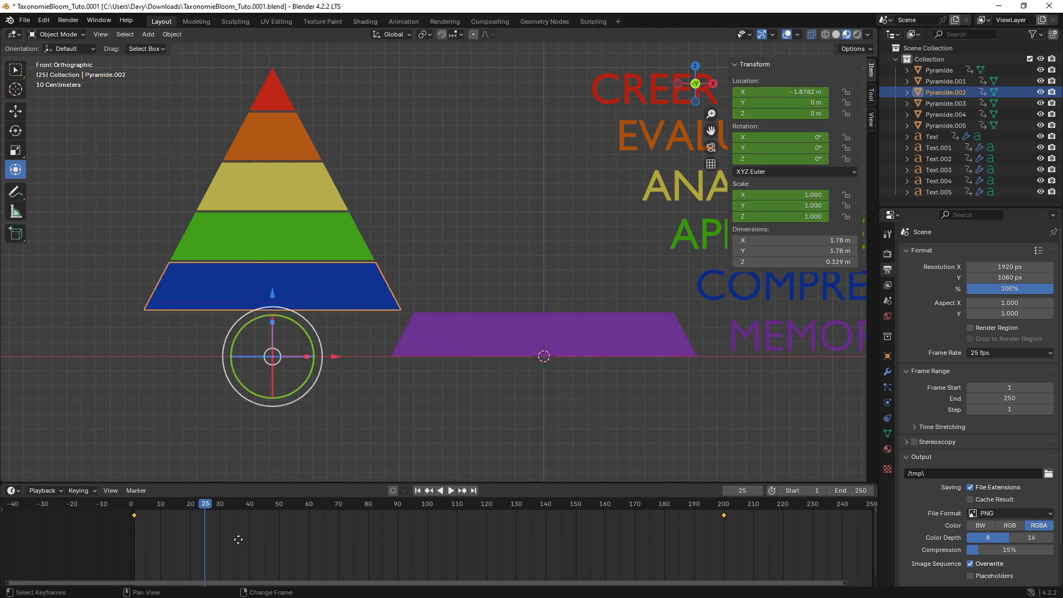
ctrl+middle_drag(191, 525, 224, 507)
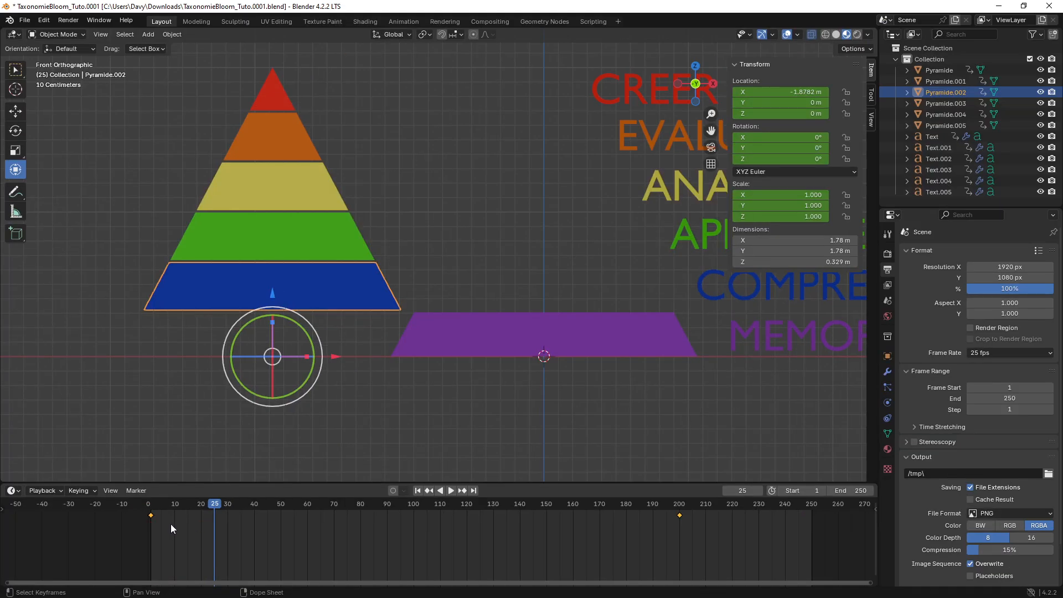
drag(170, 524, 143, 512)
key(ctrl+v)
click(208, 505)
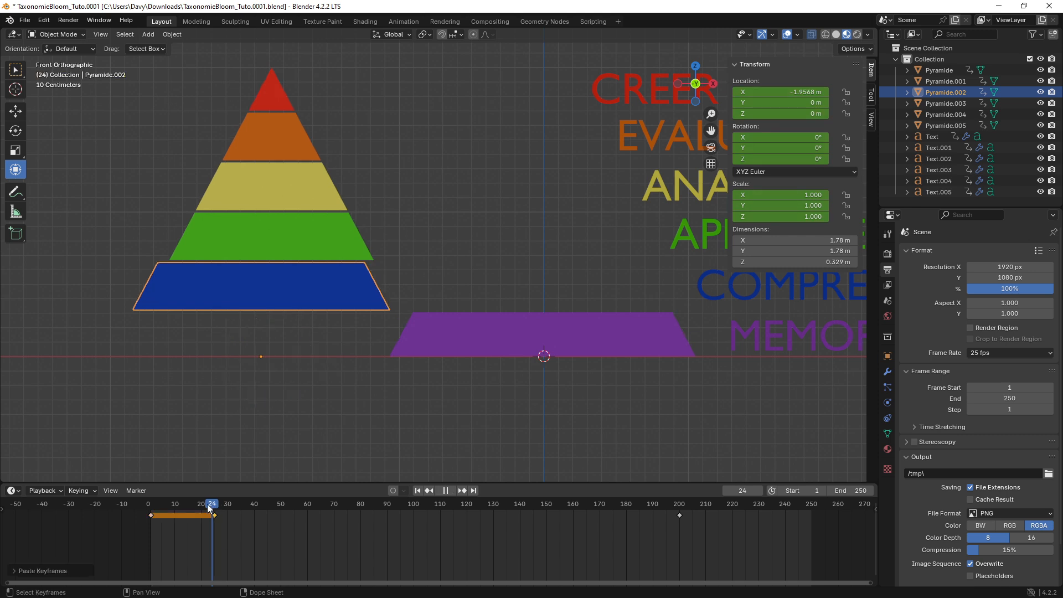
mouse_move(208, 504)
mouse_down()
mouse_move(150, 511)
mouse_move(215, 514)
mouse_up()
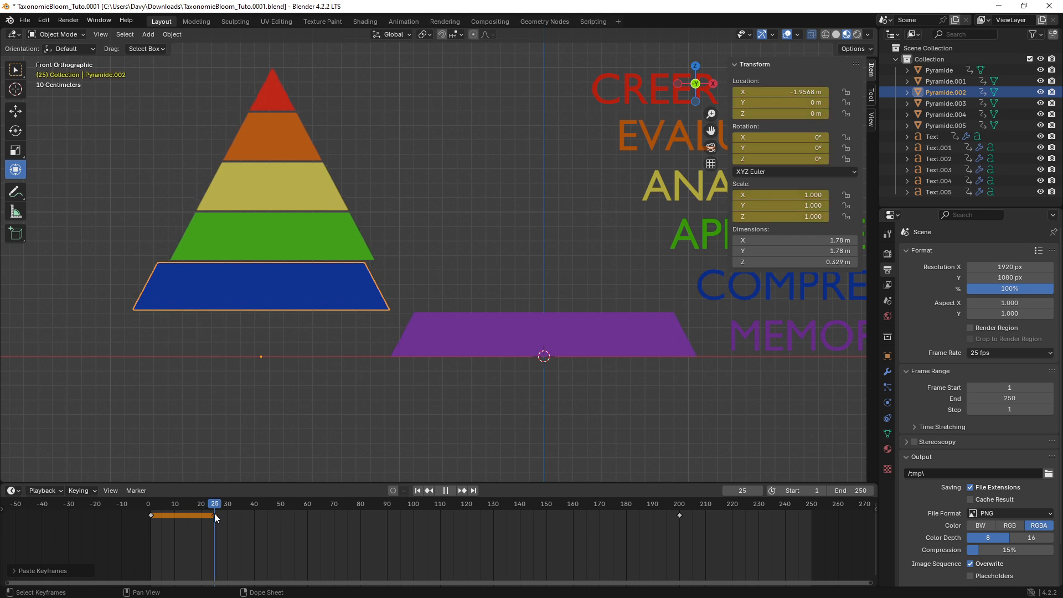
- Copy the blue tier's final keyframe from frame 200 to frame 50
drag(215, 513, 281, 518)
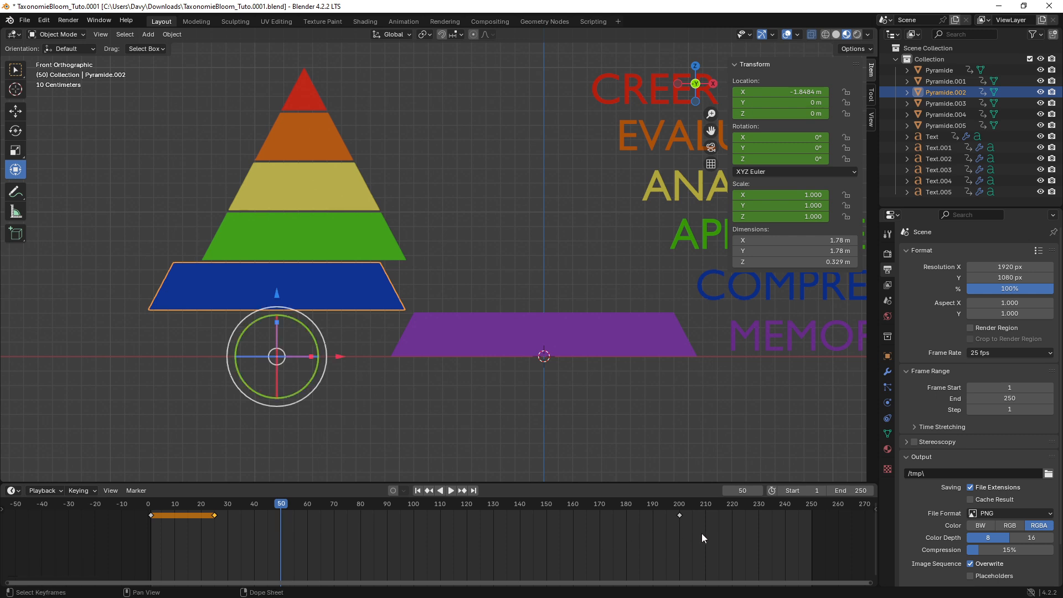
mouse_move(702, 533)
mouse_down()
mouse_move(670, 515)
mouse_move(677, 508)
mouse_up()
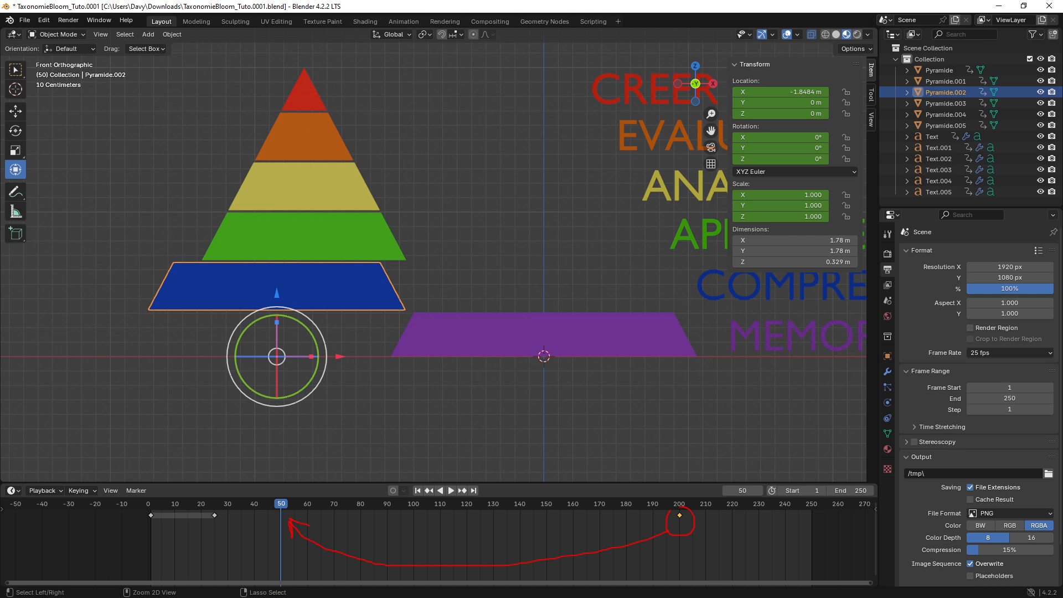
key(Escape)
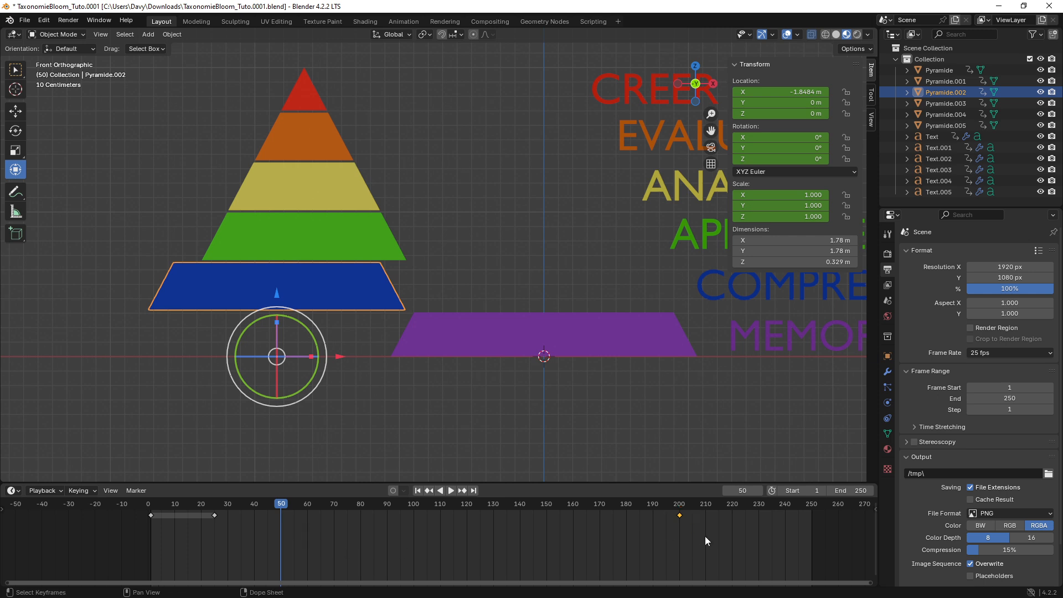
drag(706, 535, 662, 513)
key(ctrl+v)
- Play the animation from frame 1 and view the pyramid in perspective to check the blue tier's slide
click(151, 507)
key(space)
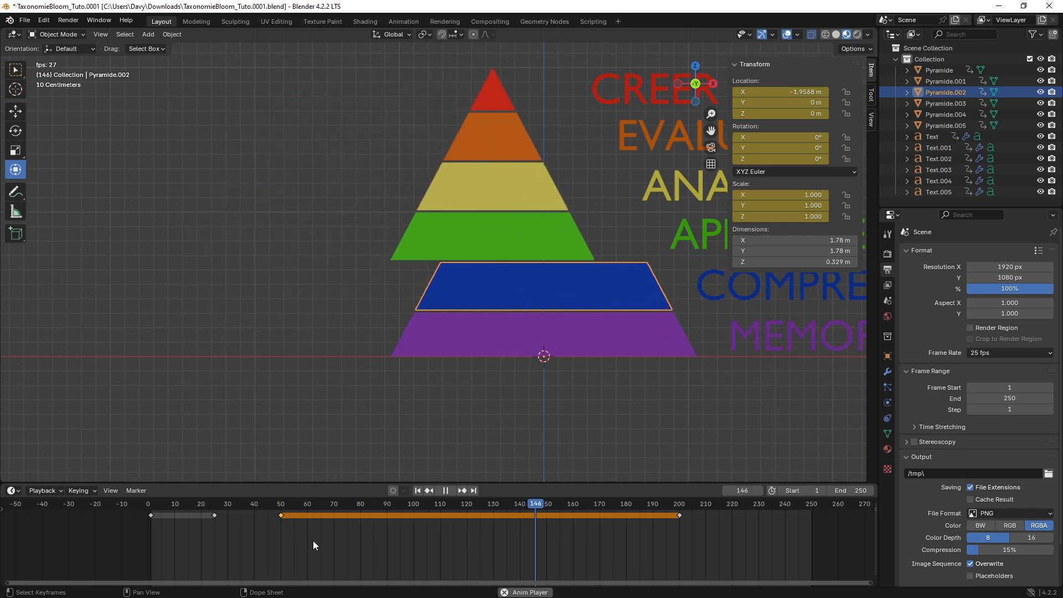
middle_drag(411, 268, 407, 294)
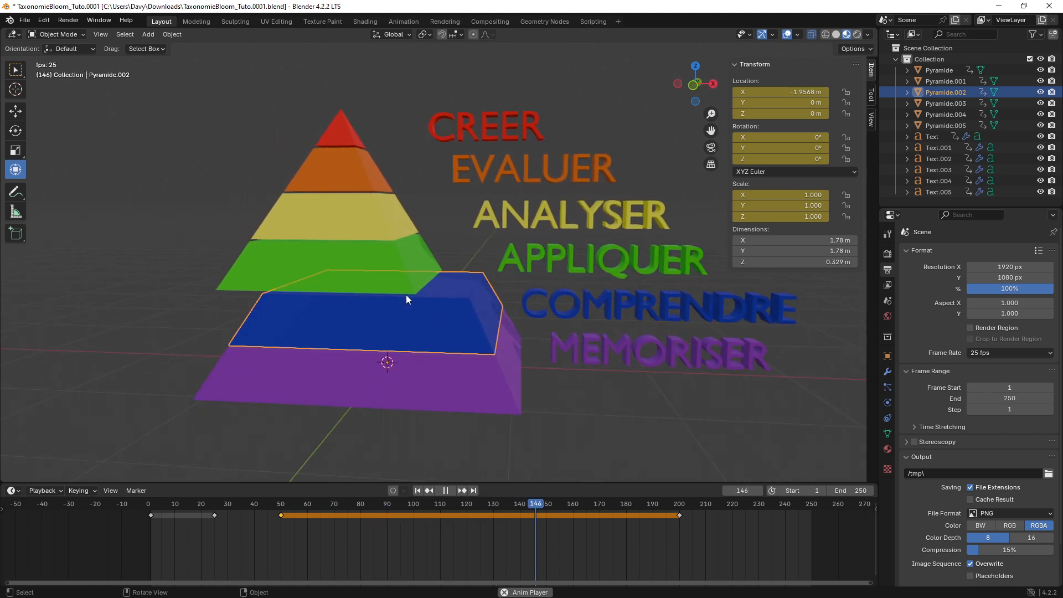
key(space)
scroll(428, 388, up, 3)
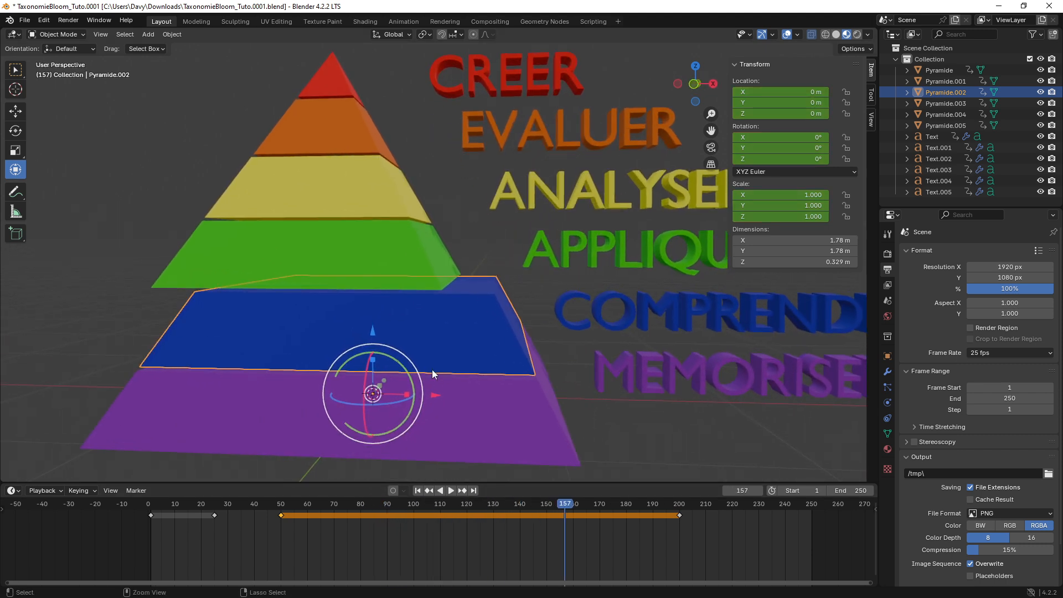
- Copy the green tier's starting keyframe from frame 1 to frame 50
click(400, 306)
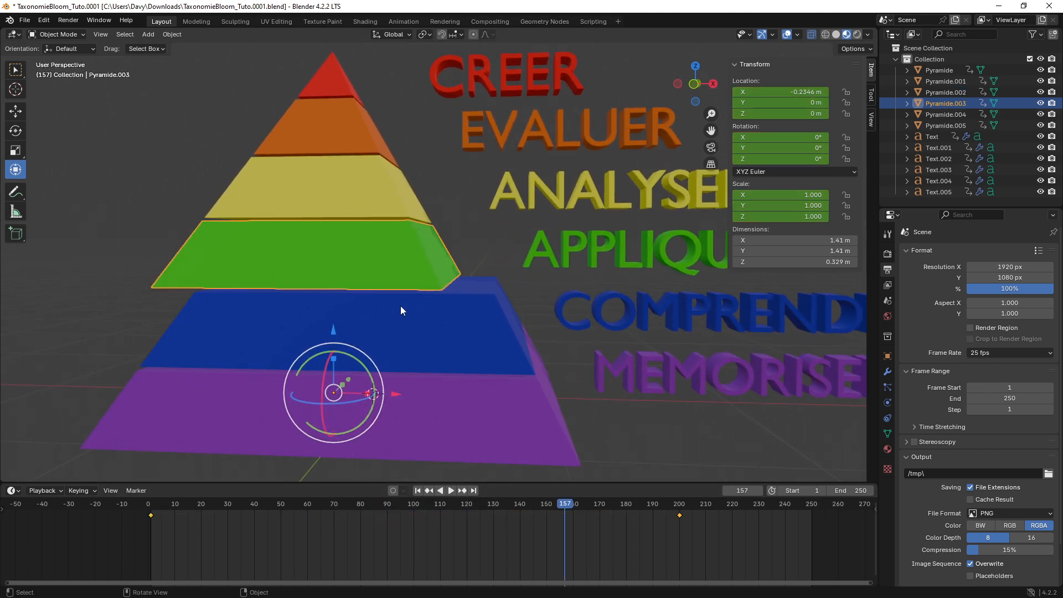
click(165, 503)
key(space)
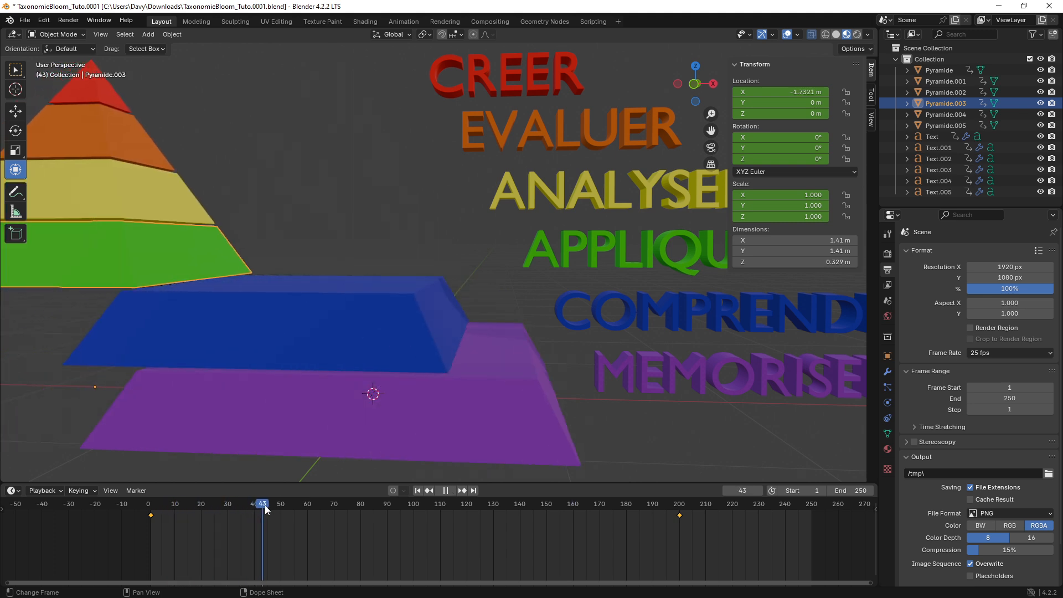
key(space)
shift+middle_drag(268, 470, 430, 334)
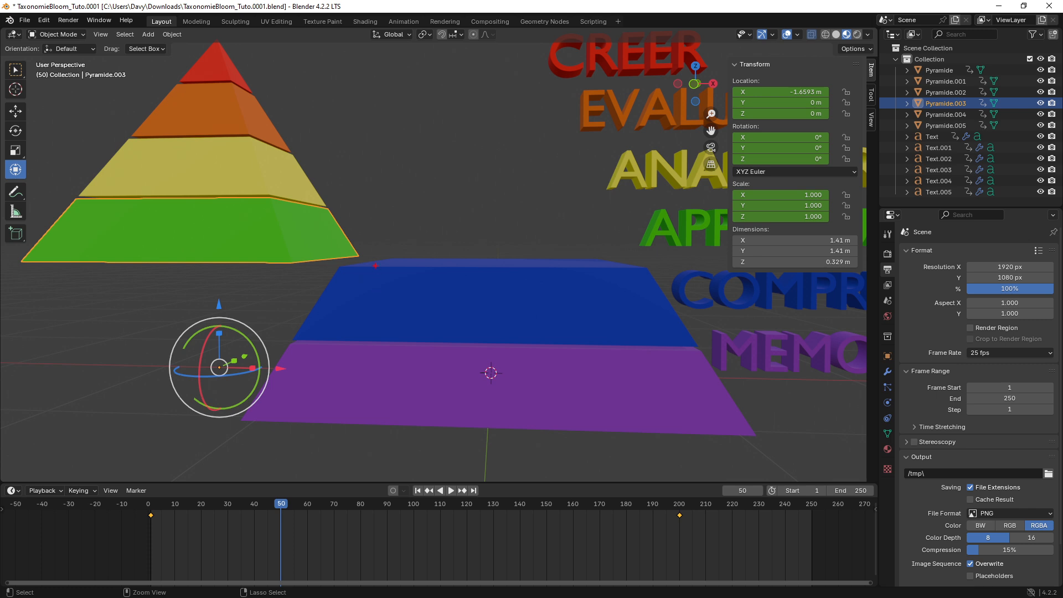
key(Escape)
shift+middle_drag(186, 234, 221, 237)
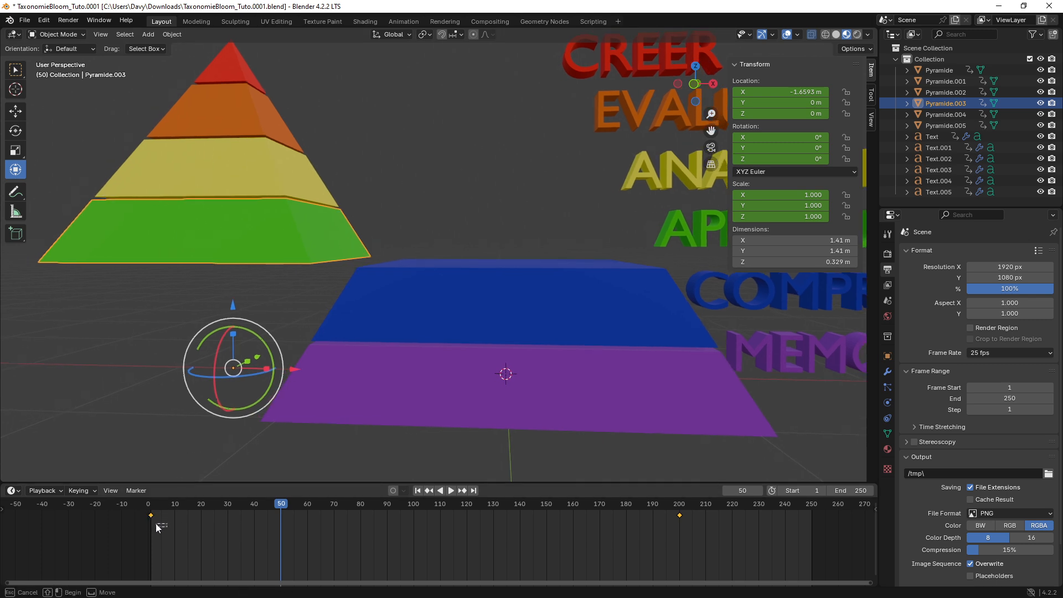
drag(164, 527, 143, 518)
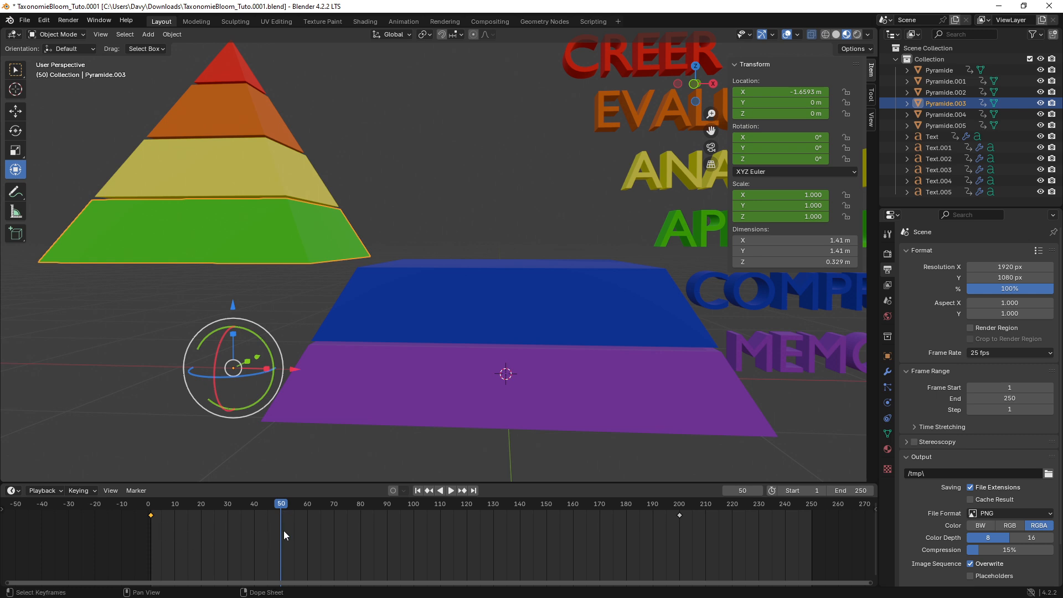
key(ctrl+v)
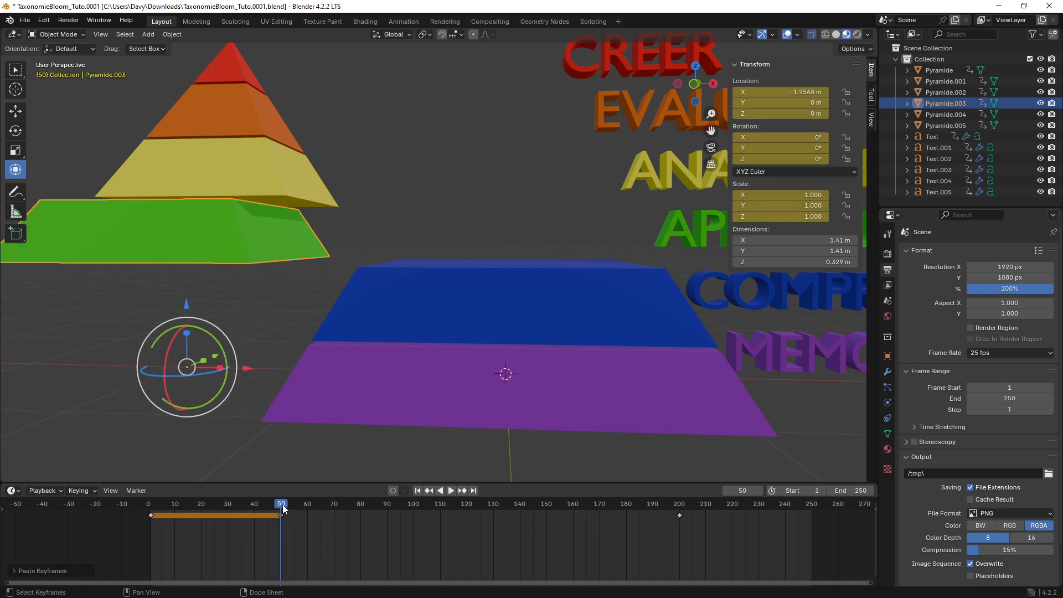
- Copy the green tier's final keyframe from frame 200 to frame 75
drag(283, 505, 346, 514)
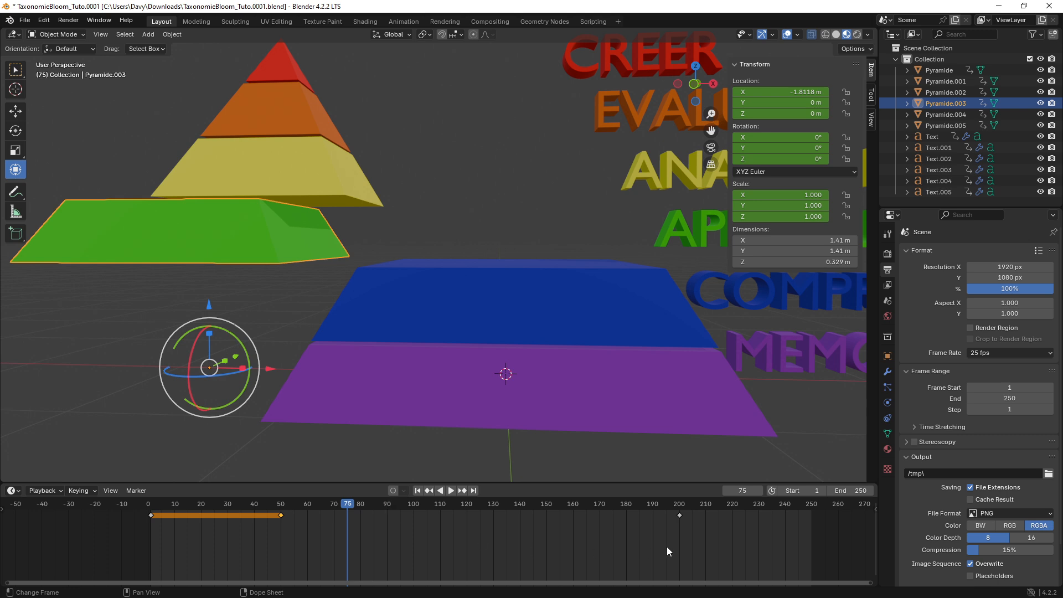
click(666, 513)
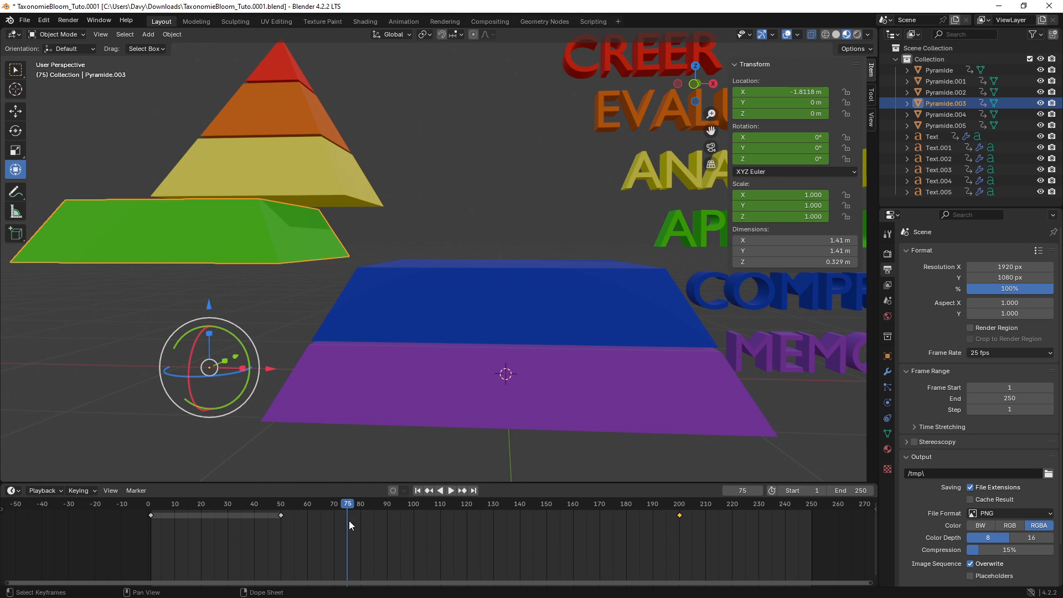
key(ctrl+v)
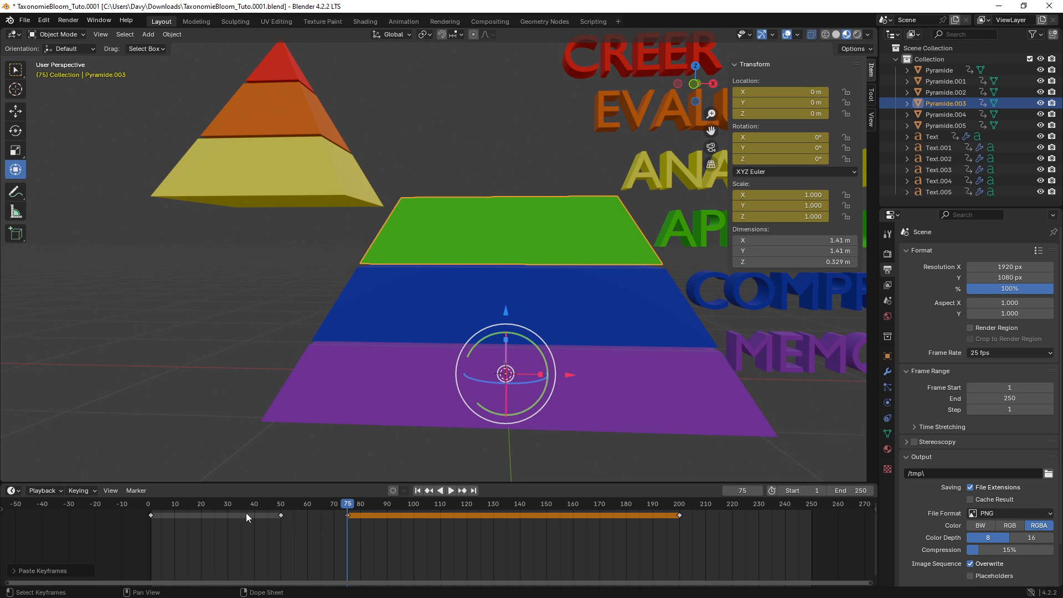
- Play the animation from near frame 1 to check that the green tier slides in after the blue one
click(157, 506)
key(space)
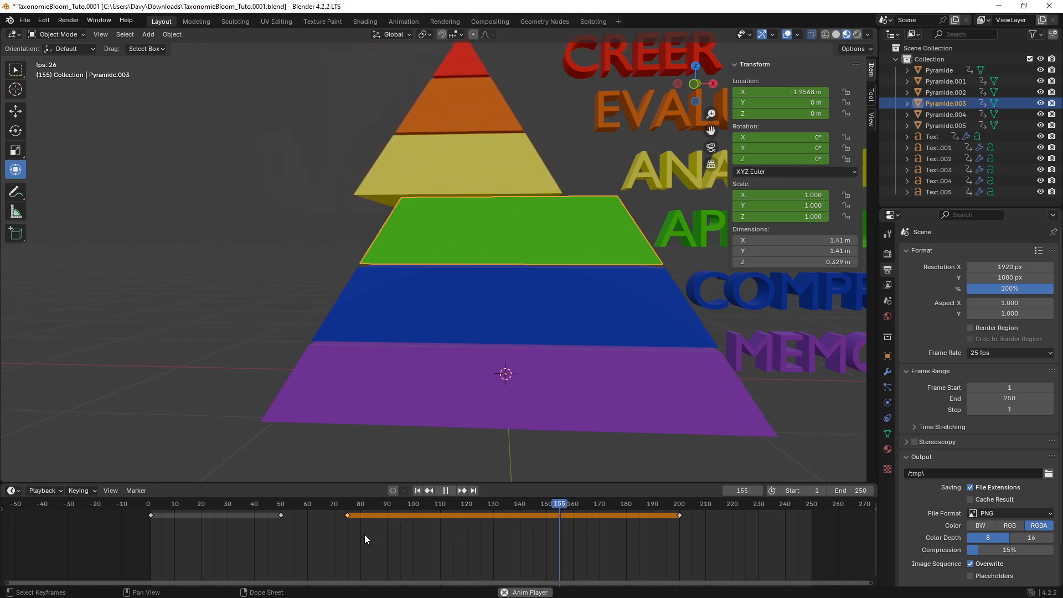
middle_drag(476, 298, 427, 310)
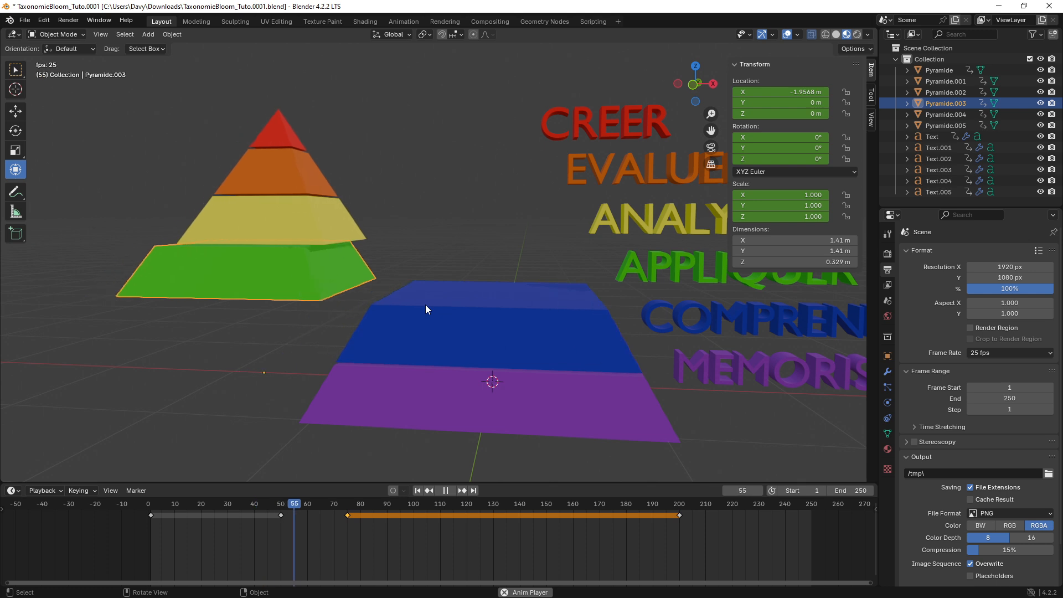
key(space)
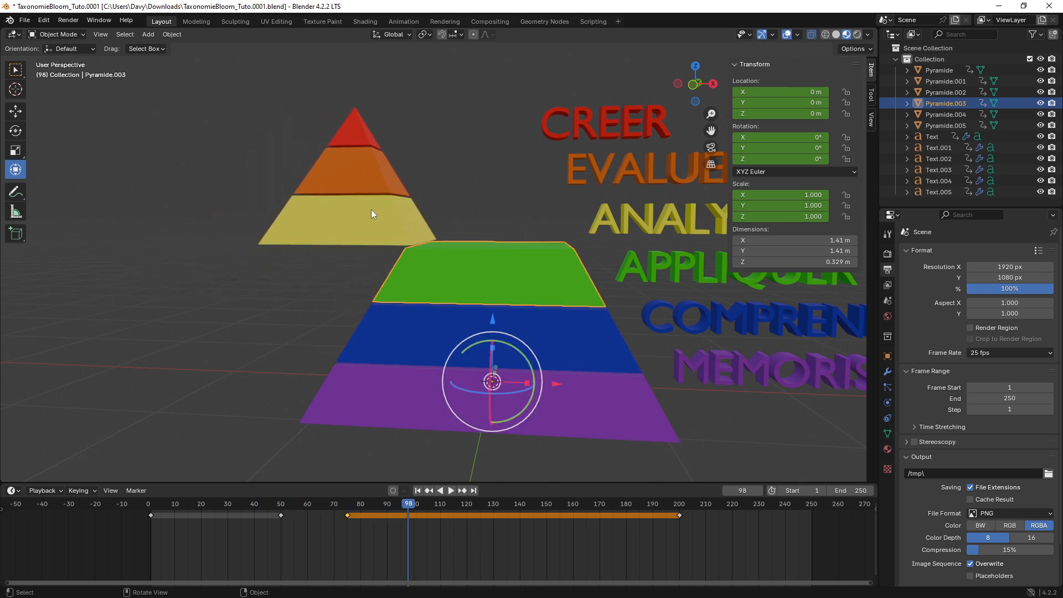
- Select the yellow tier and examine its keyframes at frames 1 and 200 in the timeline
click(369, 194)
click(367, 180)
click(360, 138)
click(368, 221)
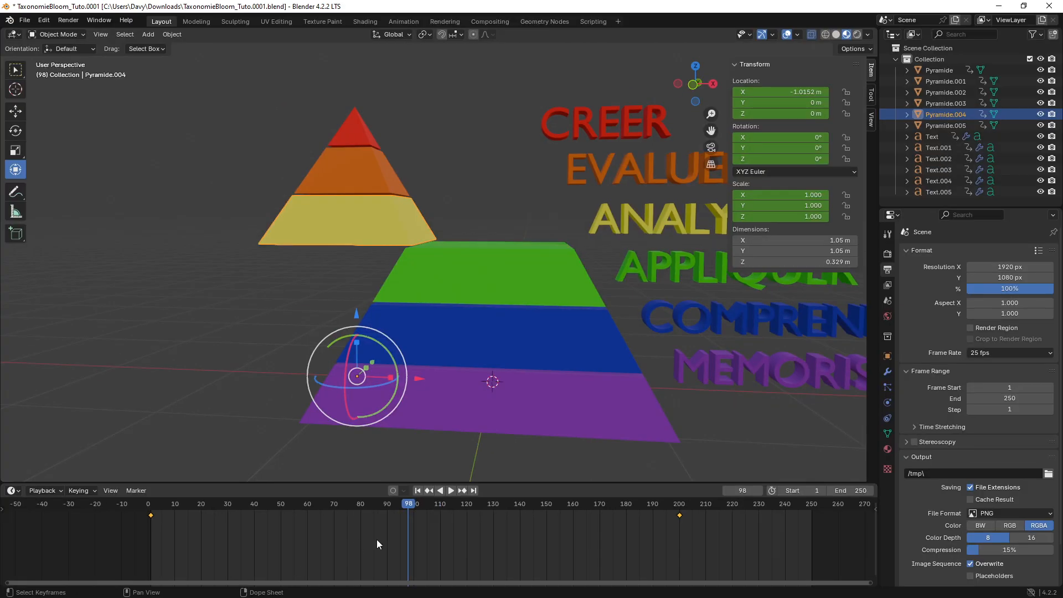
scroll(382, 539, down, 4)
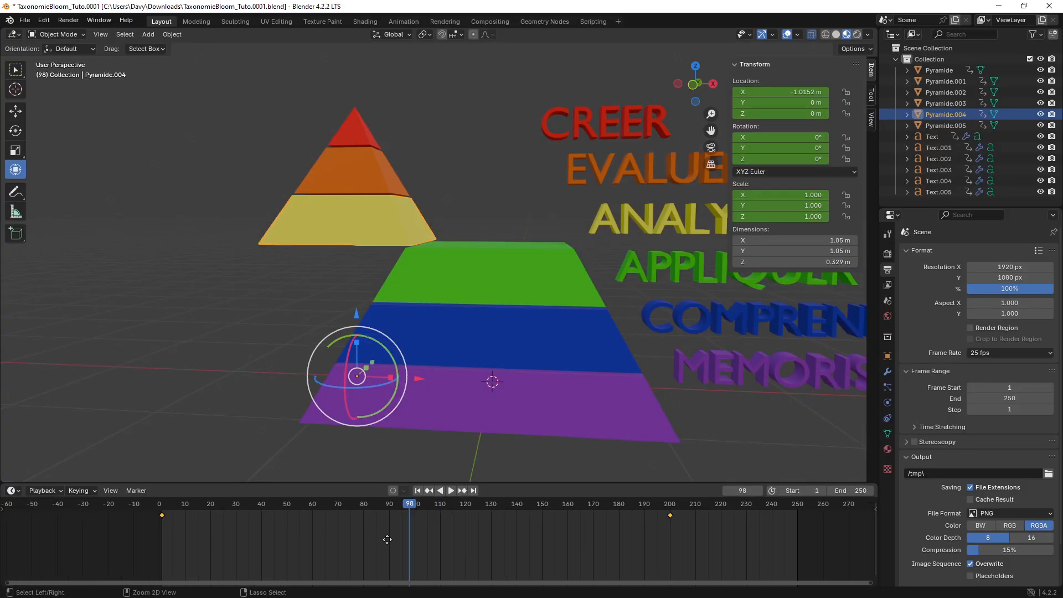
key(ctrl+1)
click(310, 562)
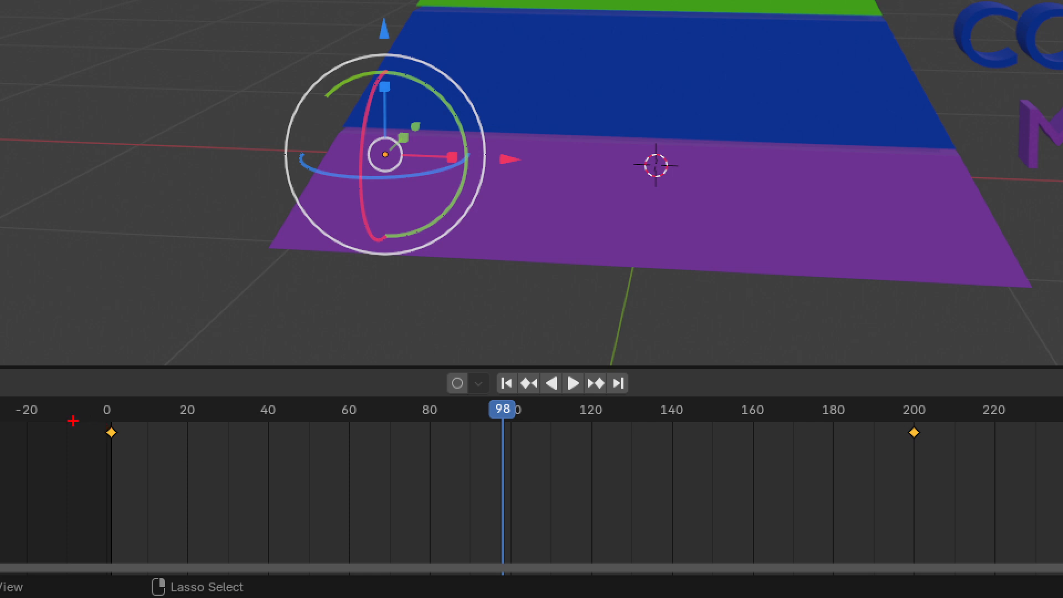
ctrl+drag(73, 421, 939, 461)
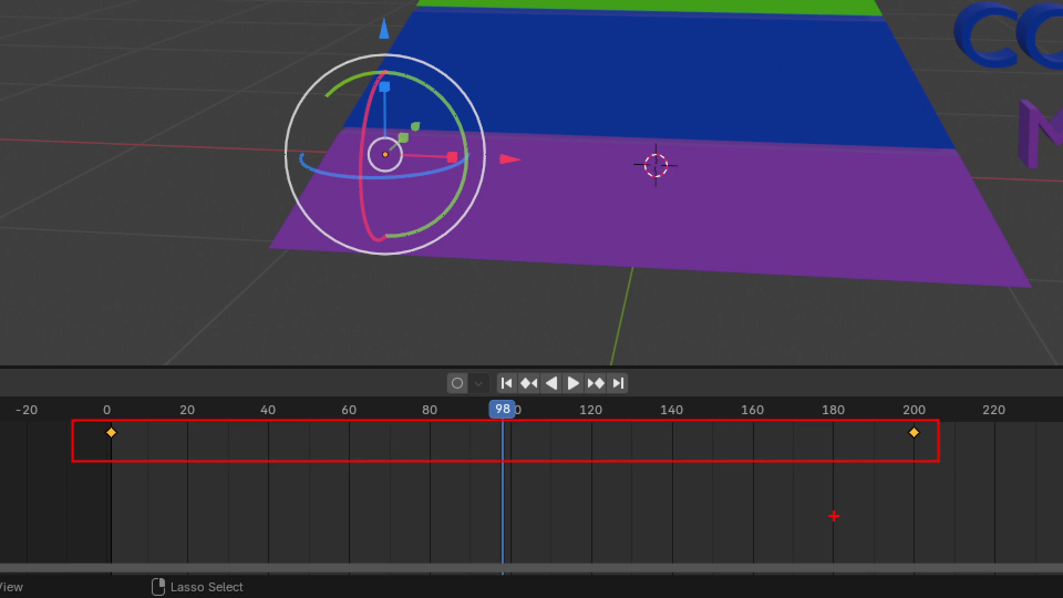
key(Escape)
- Scrub from frame 199 back to frame 1 and compare the green tier's keyframes with the yellow tier's
middle_drag(371, 331, 400, 307)
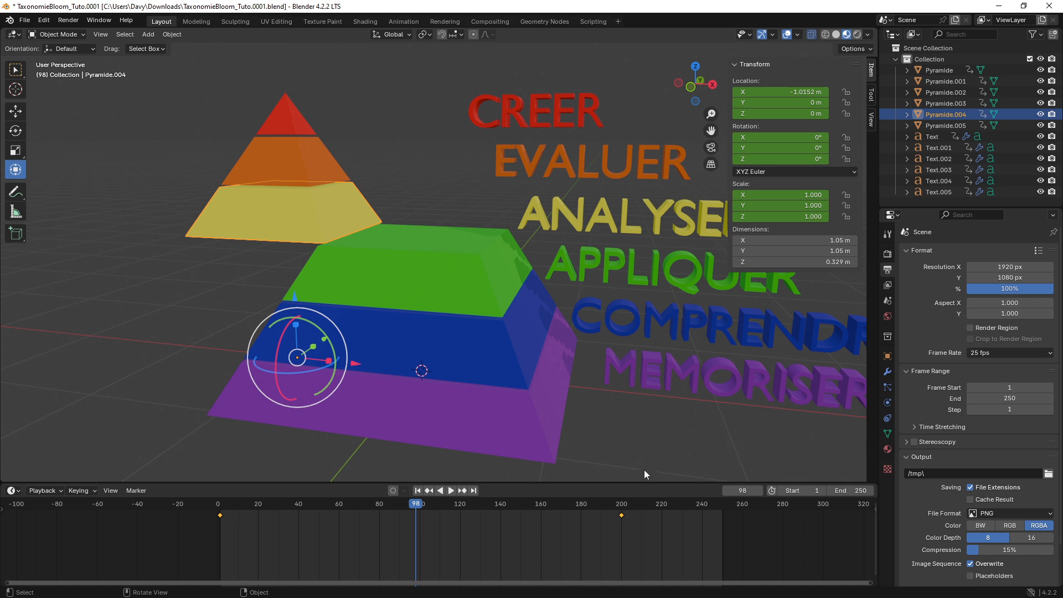
click(620, 509)
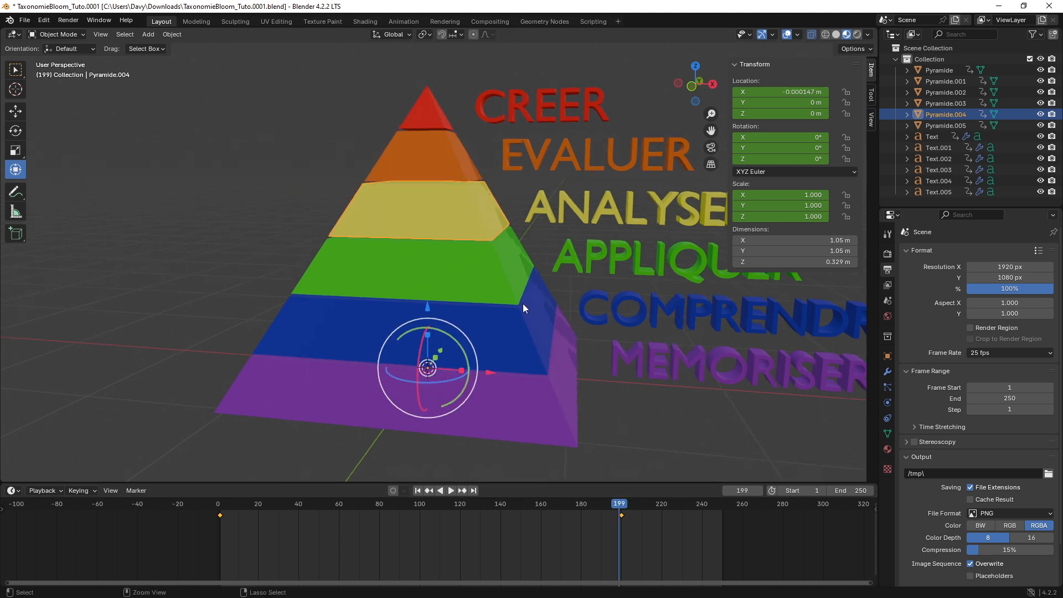
drag(619, 508, 221, 519)
key(space)
click(286, 257)
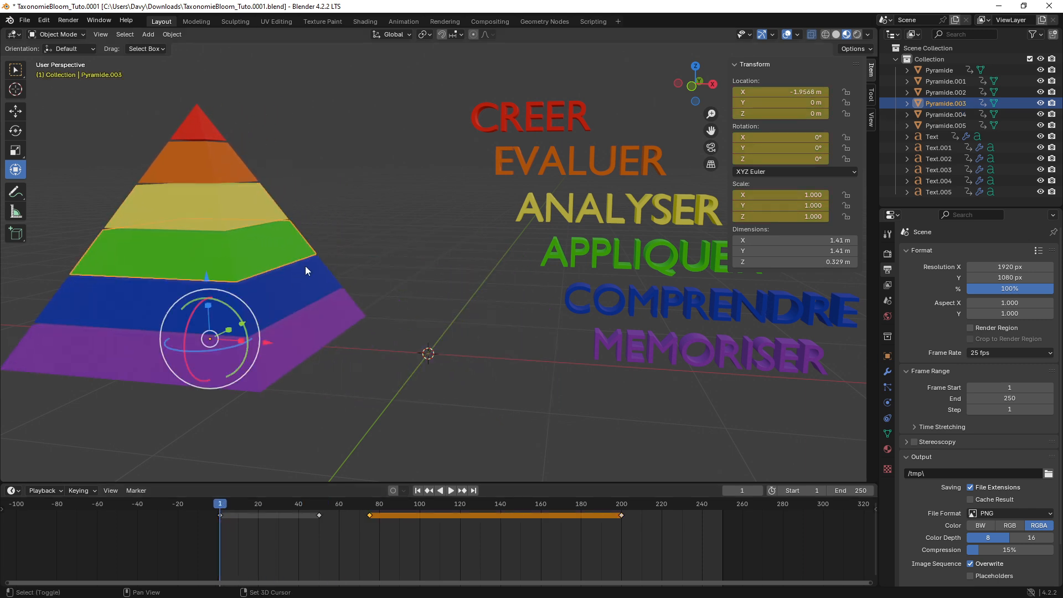
shift+middle_drag(304, 266, 339, 270)
click(351, 295)
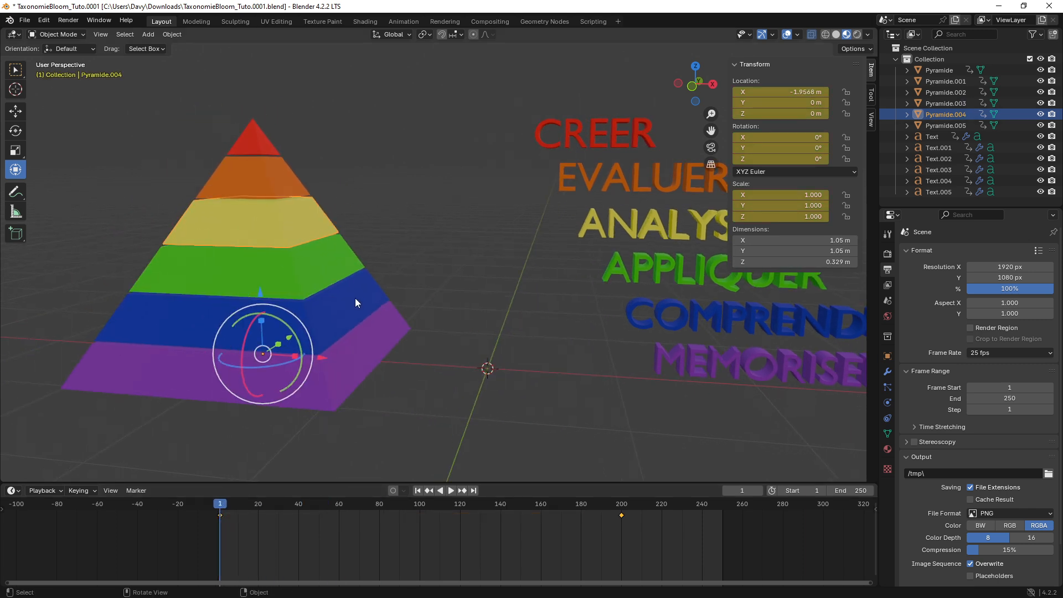
- Copy the yellow tier's starting keyframe from frame 1 to frame 75, where the green tier's slide ends
scroll(354, 298, up, 4)
middle_drag(317, 349, 298, 262)
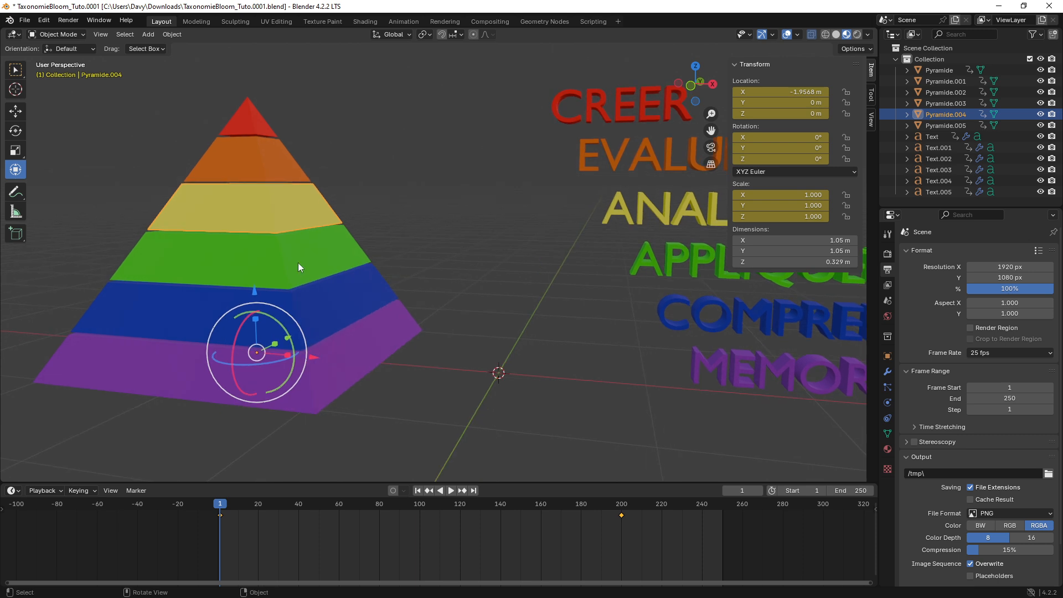
click(298, 263)
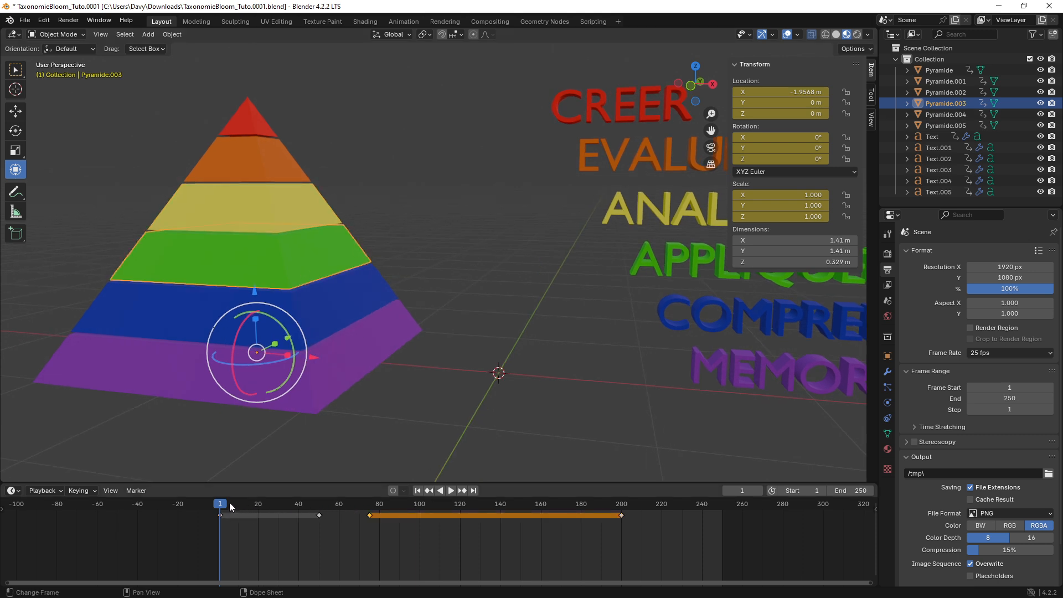
drag(230, 503, 370, 513)
scroll(464, 261, up, 3)
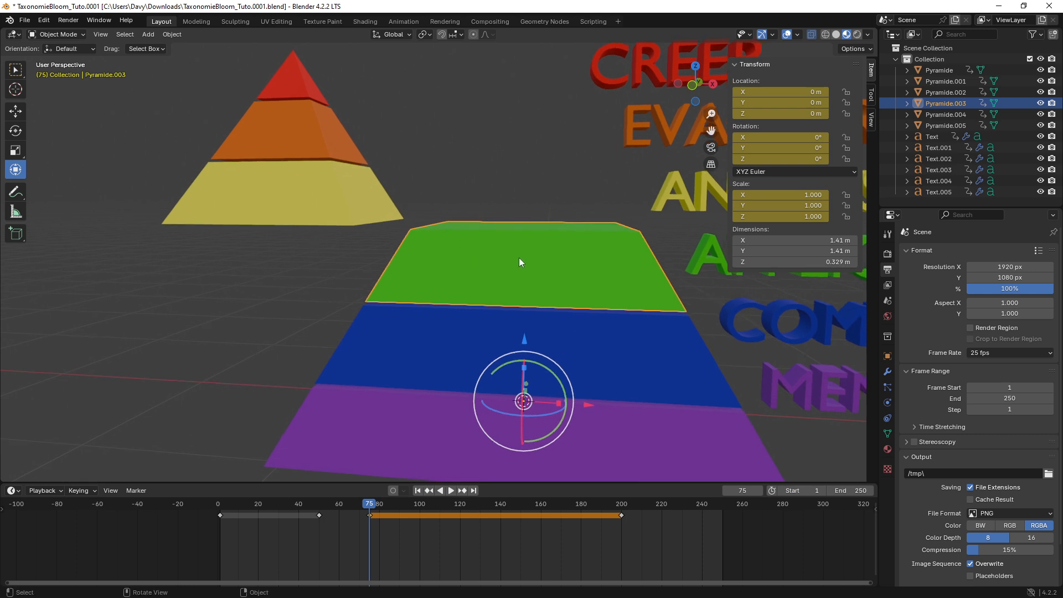
click(308, 199)
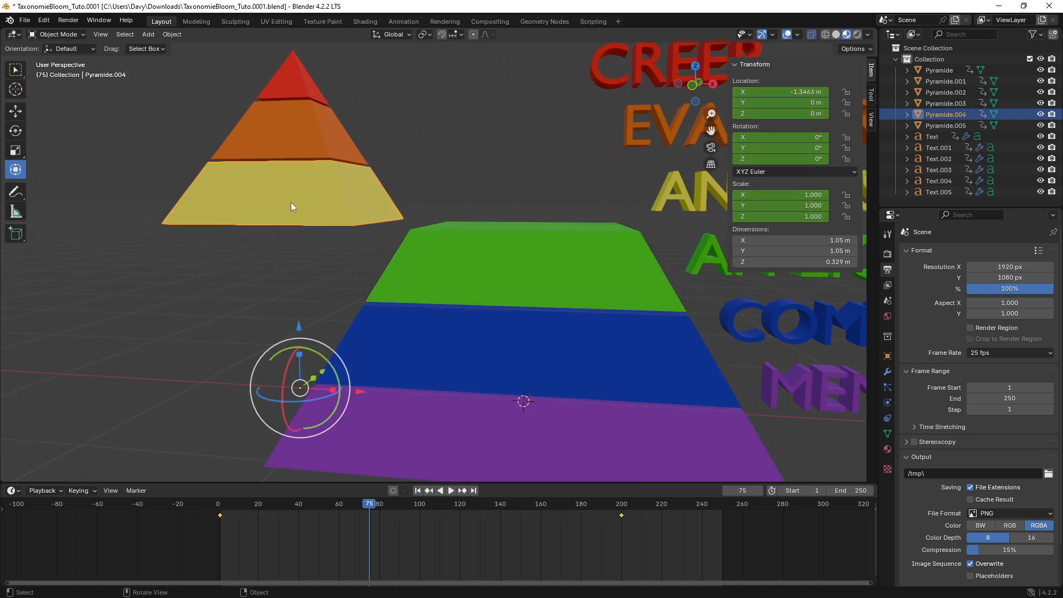
middle_drag(292, 203, 291, 208)
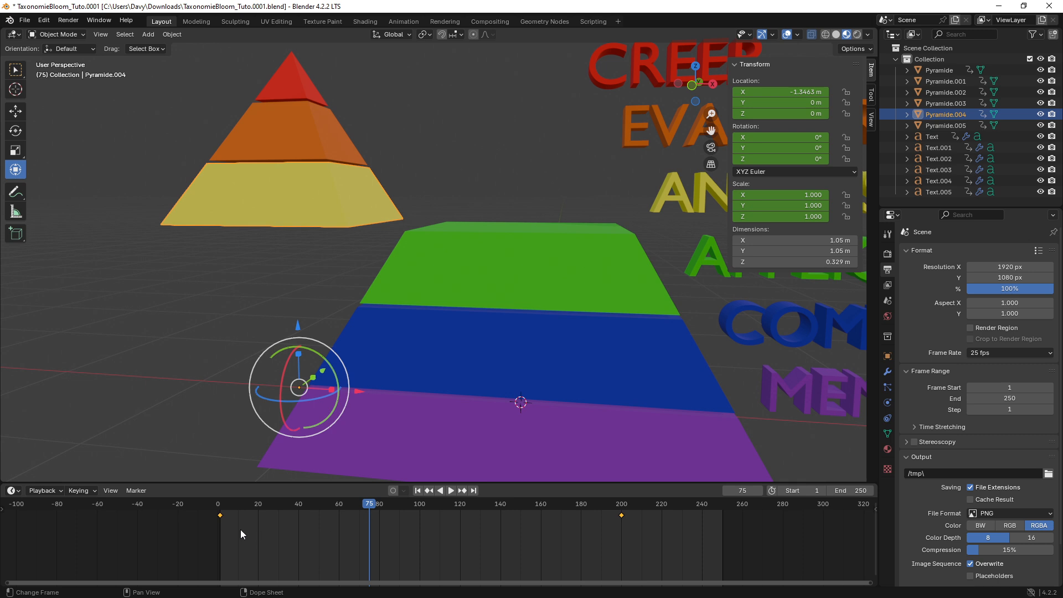
click(220, 515)
key(ctrl+v)
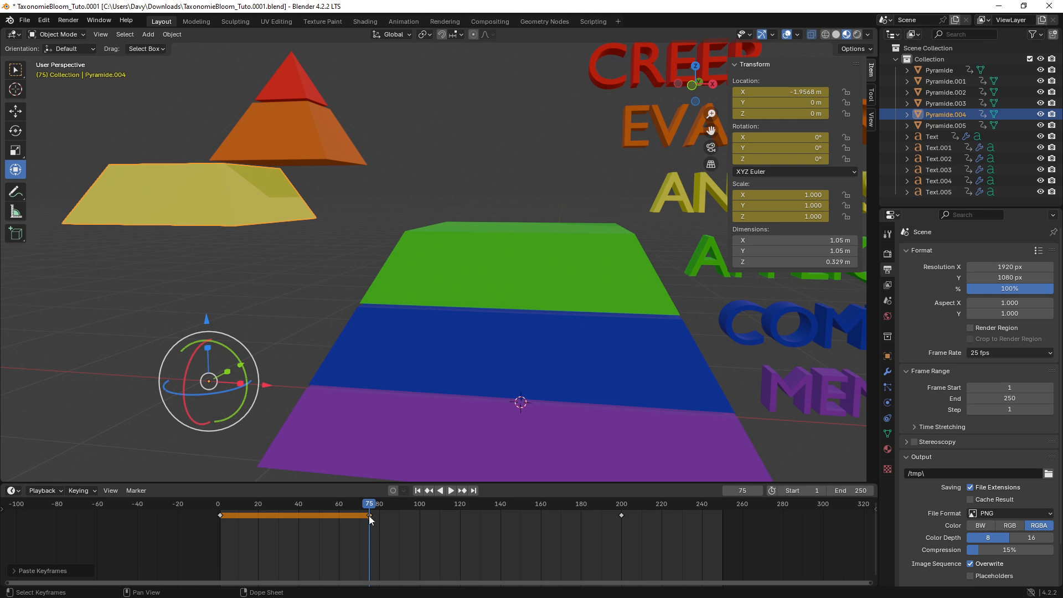
- Copy the yellow tier's final keyframe from frame 200 to frame 100
key(space)
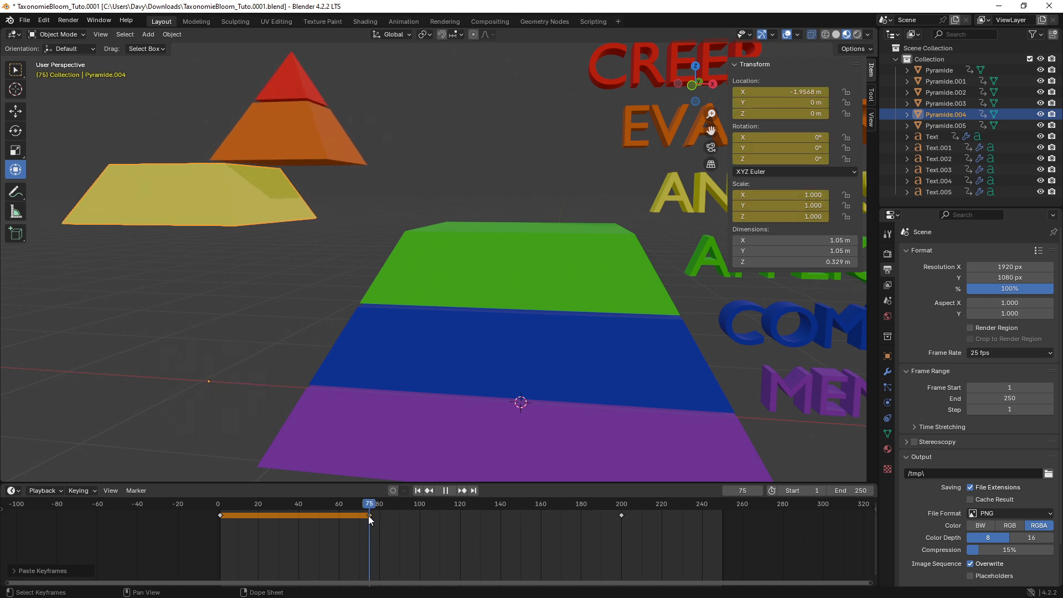
drag(369, 520, 421, 520)
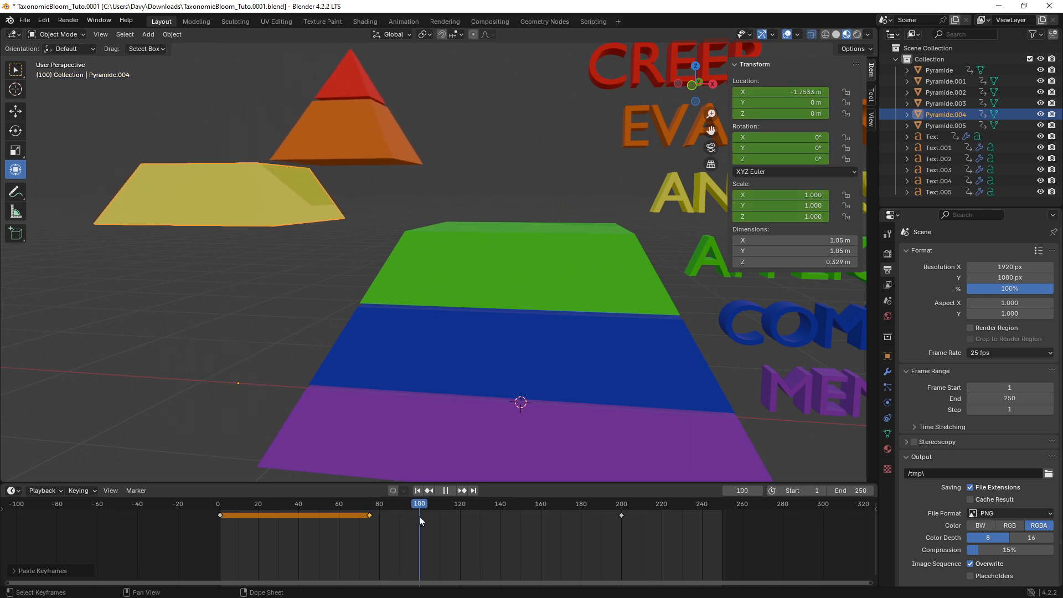
key(space)
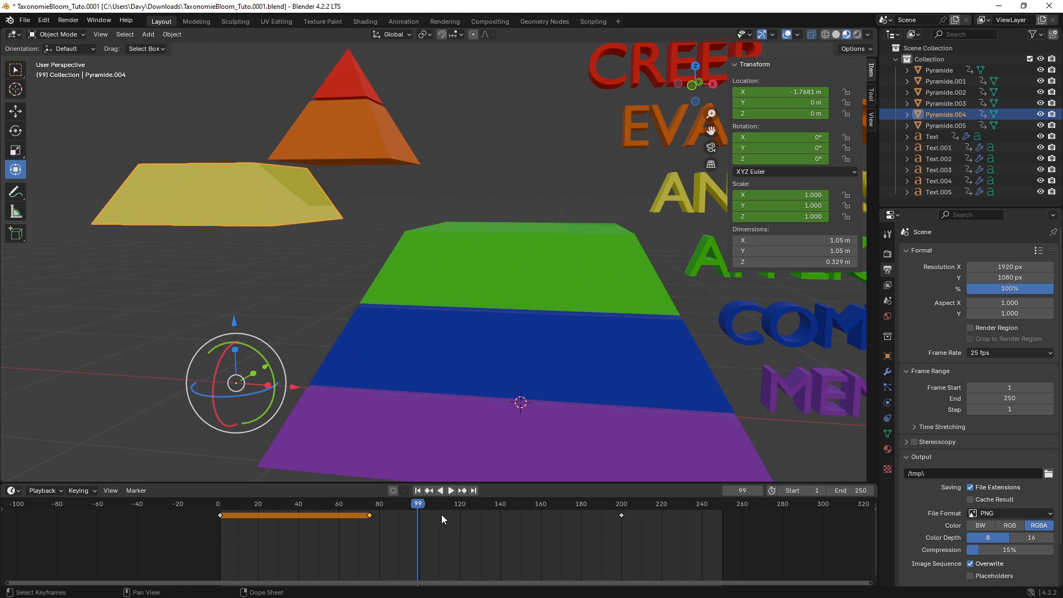
key(Right)
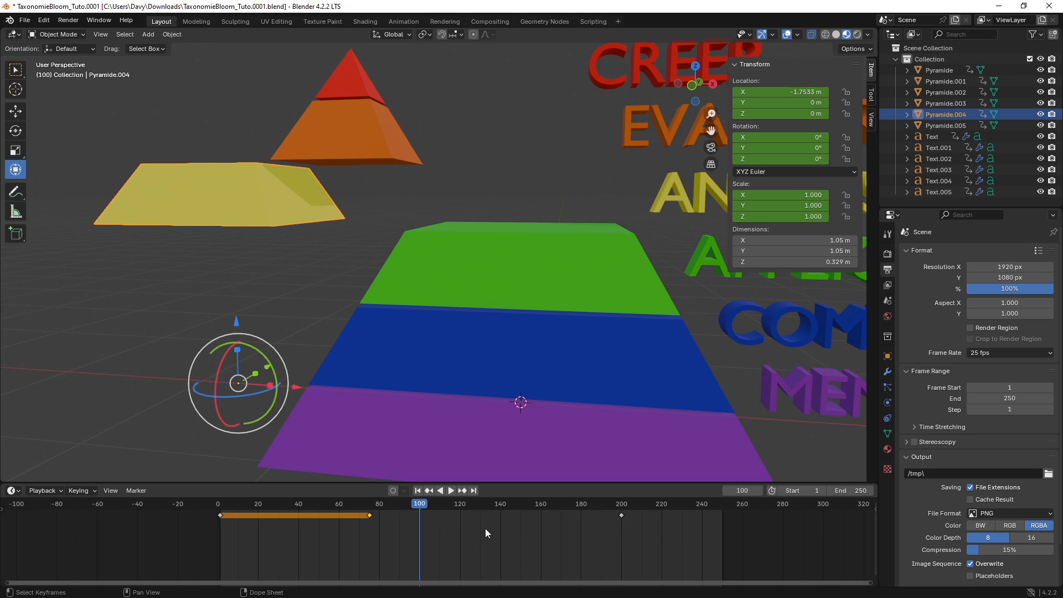
key(b)
drag(611, 510, 634, 523)
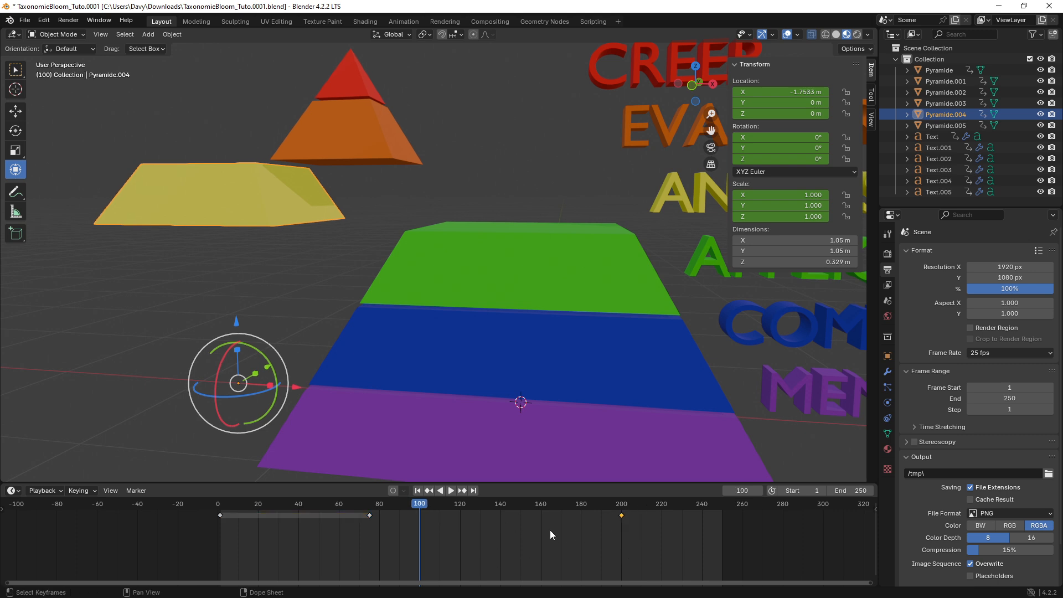
key(ctrl+v)
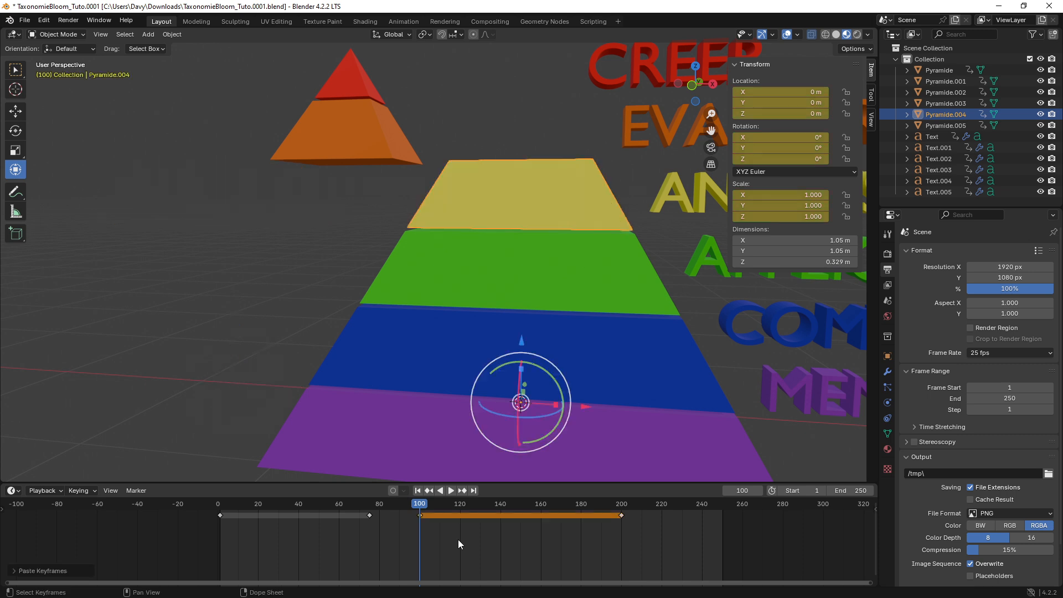
- Play the animation from near frame 1 to check that the yellow tier slides in after the green one
click(224, 507)
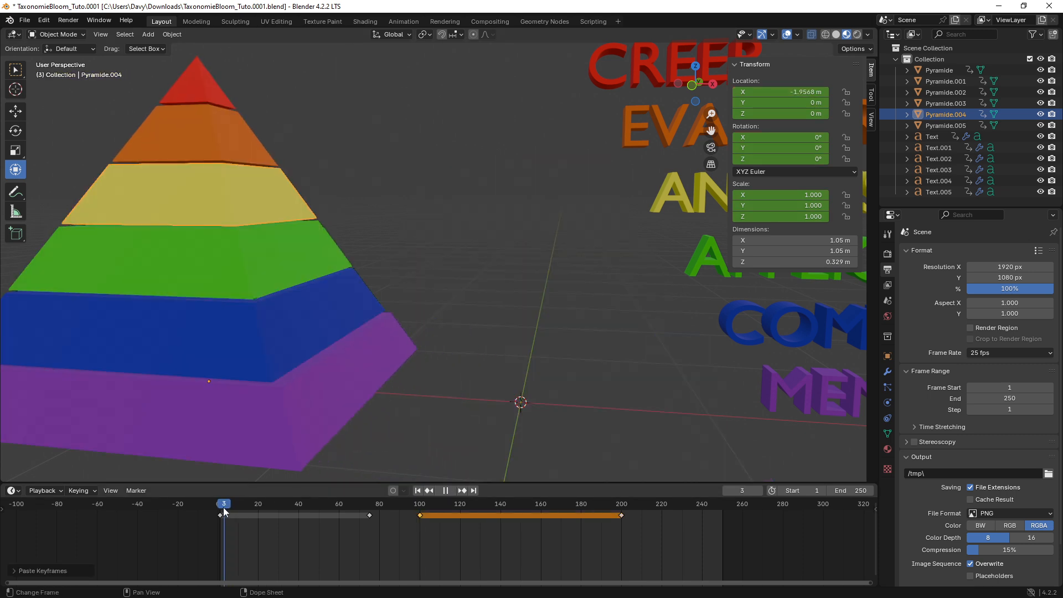
key(space)
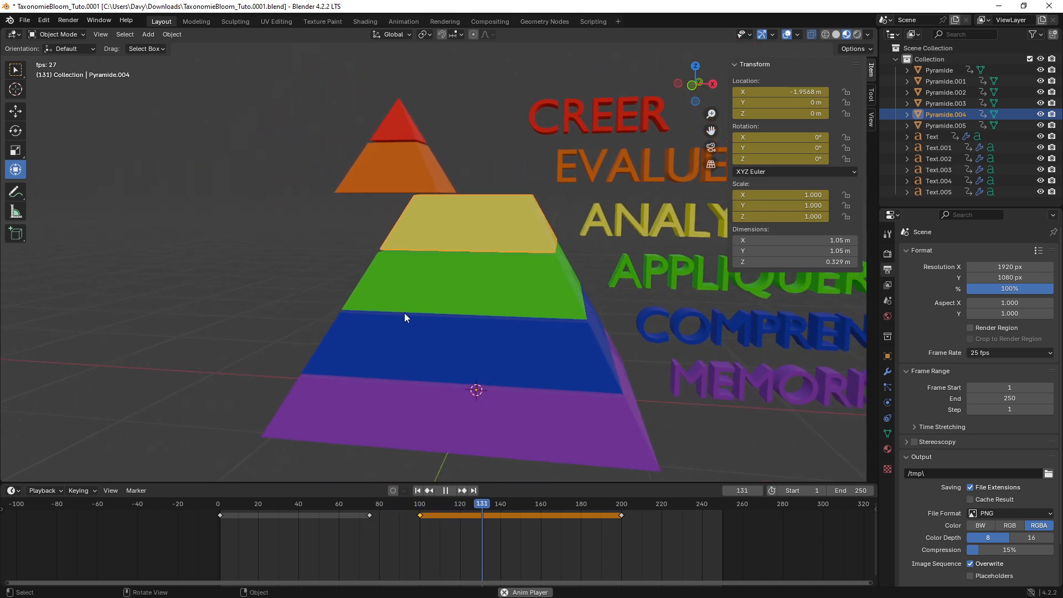
key(space)
middle_drag(433, 312, 413, 300)
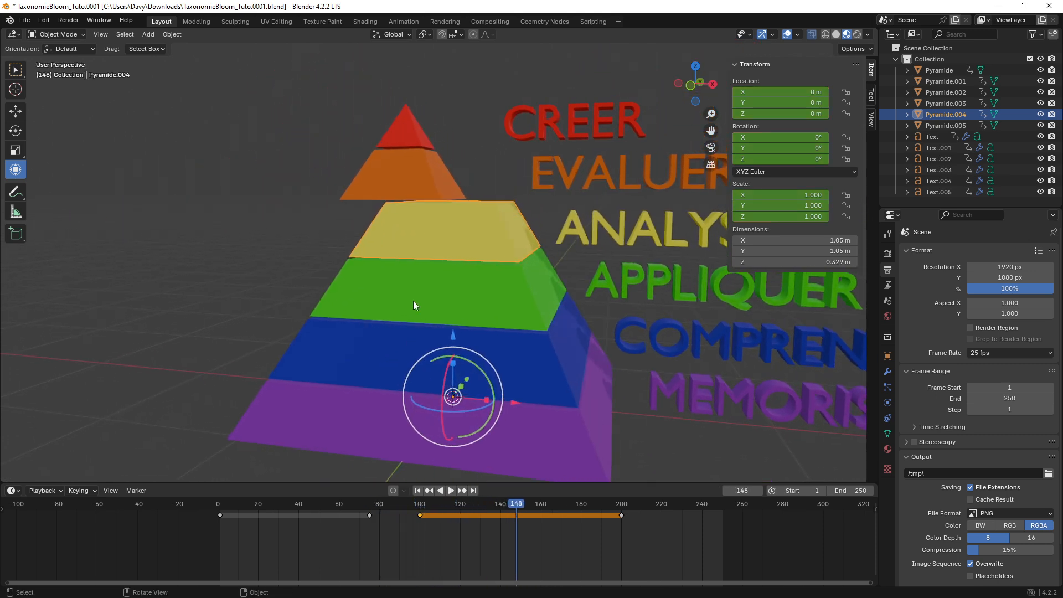
- Copy the orange tier's starting keyframe from frame 1 to frame 100
click(409, 186)
middle_drag(424, 341, 417, 349)
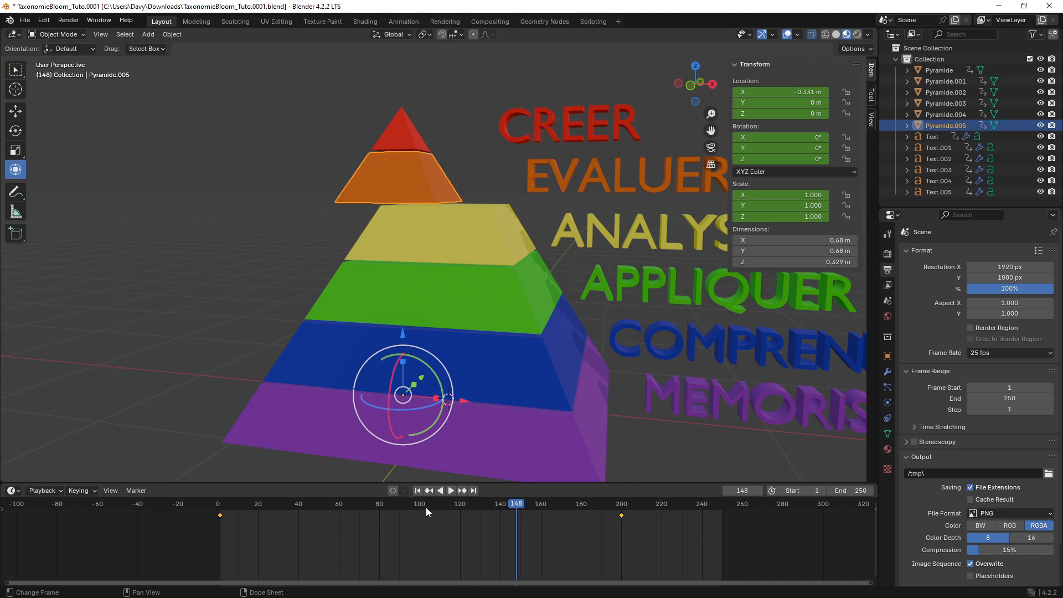
drag(427, 507, 420, 510)
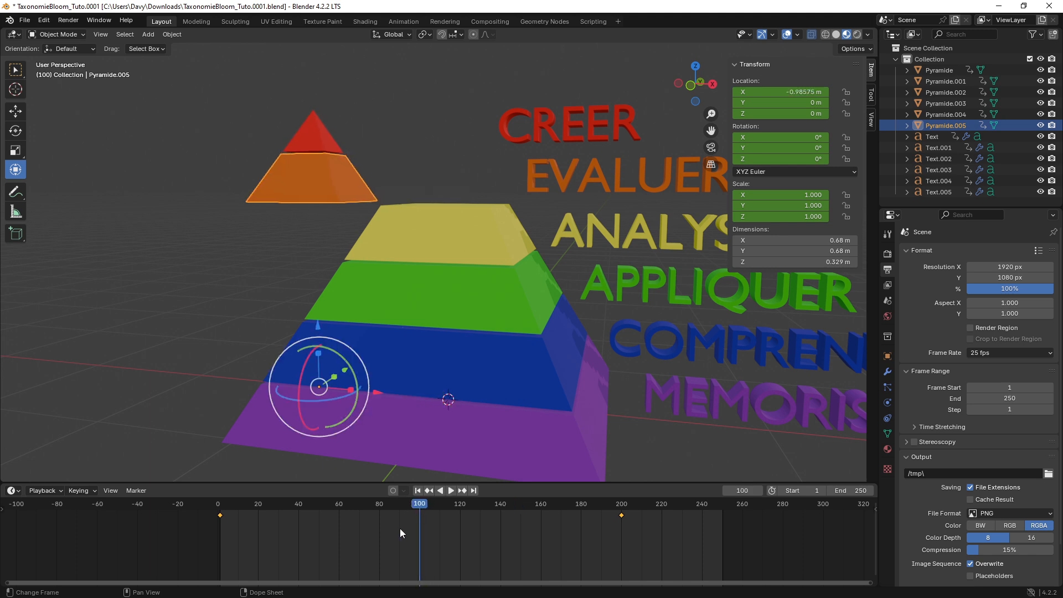
key(b)
drag(209, 513, 207, 512)
key(ctrl+c)
key(ctrl+v)
- Copy the orange tier's final keyframe from frame 200 to frame 125
key(space)
drag(433, 507, 471, 508)
click(622, 515)
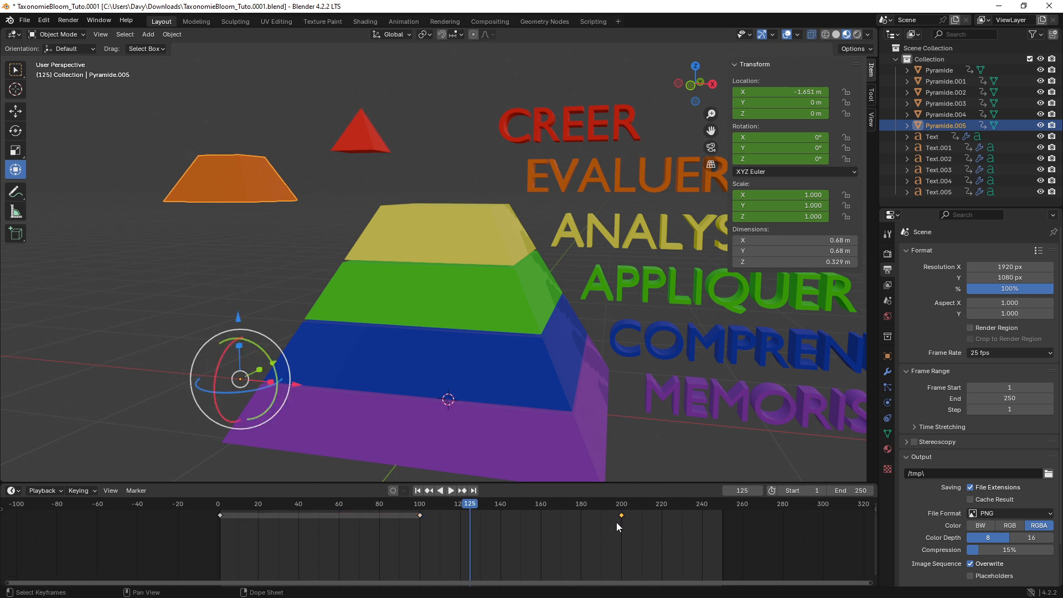
key(ctrl+c)
key(ctrl+v)
- Copy the red top tier's starting keyframe from frame 1 to frame 125
shift+middle_drag(423, 375, 394, 385)
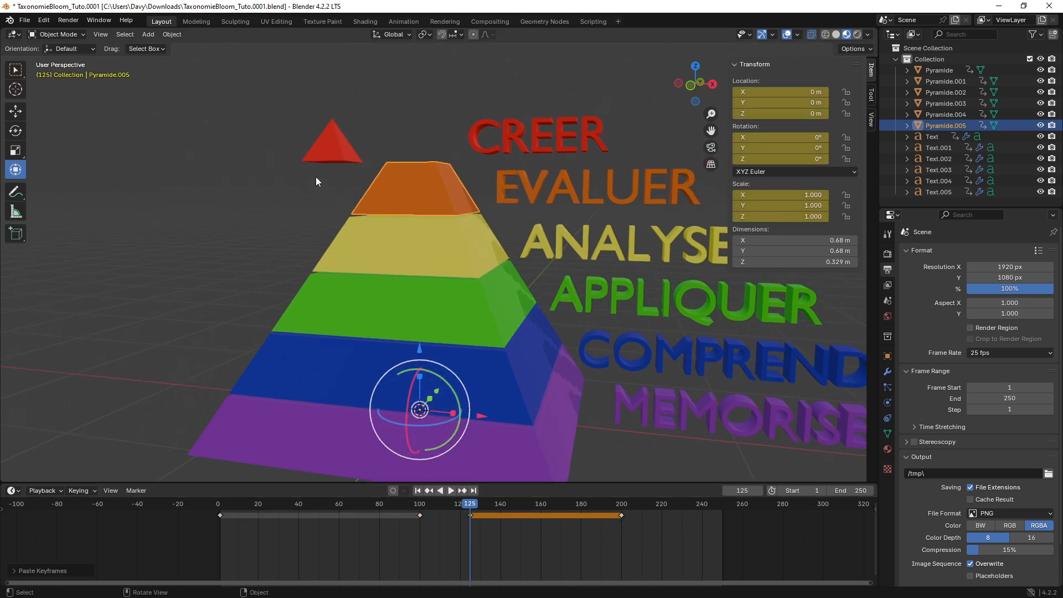
click(328, 147)
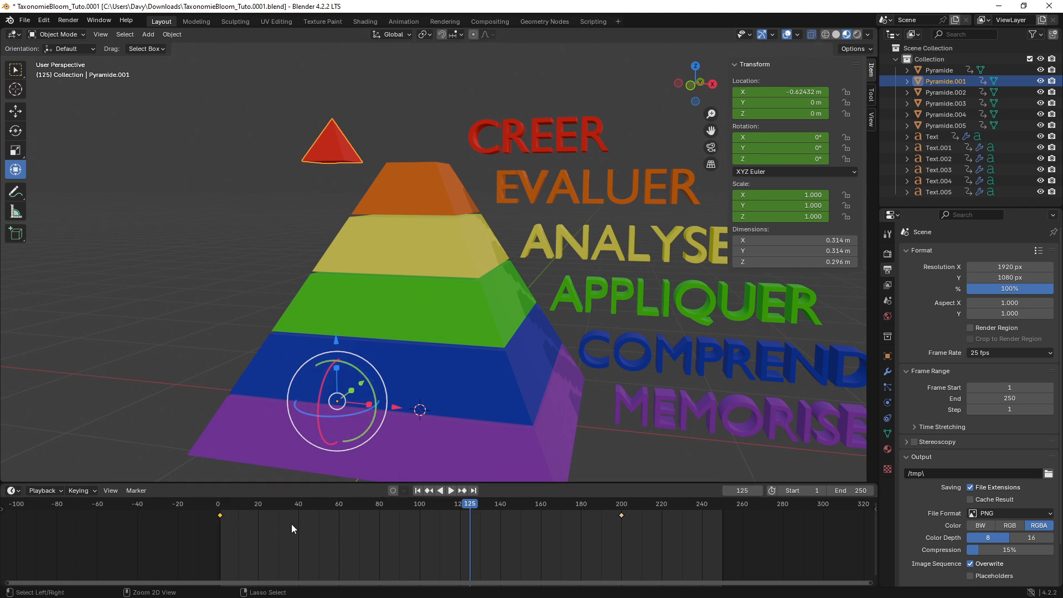
key(ctrl+v)
- Copy the red top tier's final keyframe from frame 200 to frame 150
key(space)
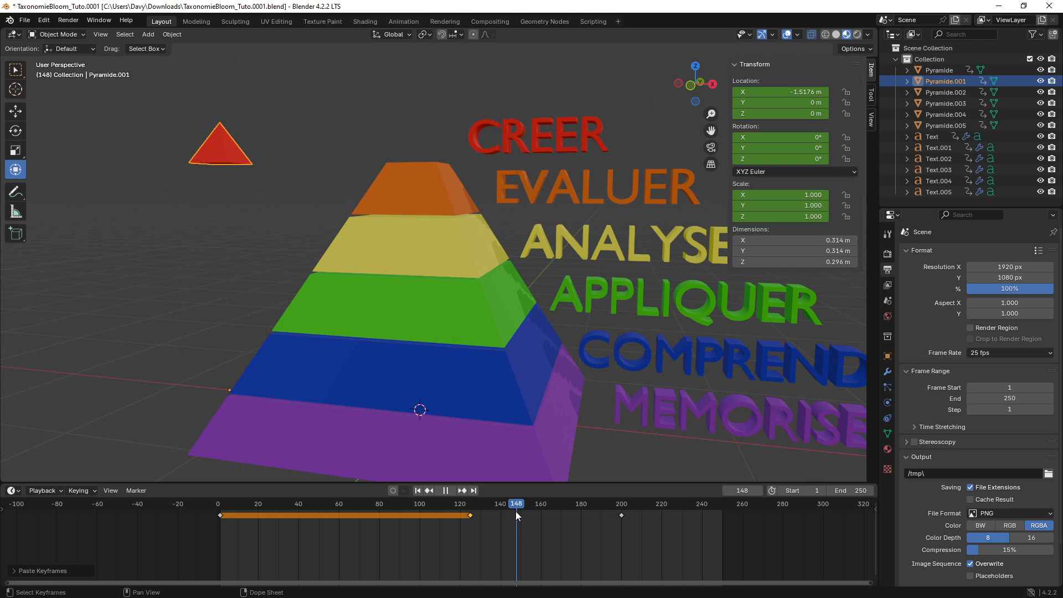
drag(517, 511, 518, 511)
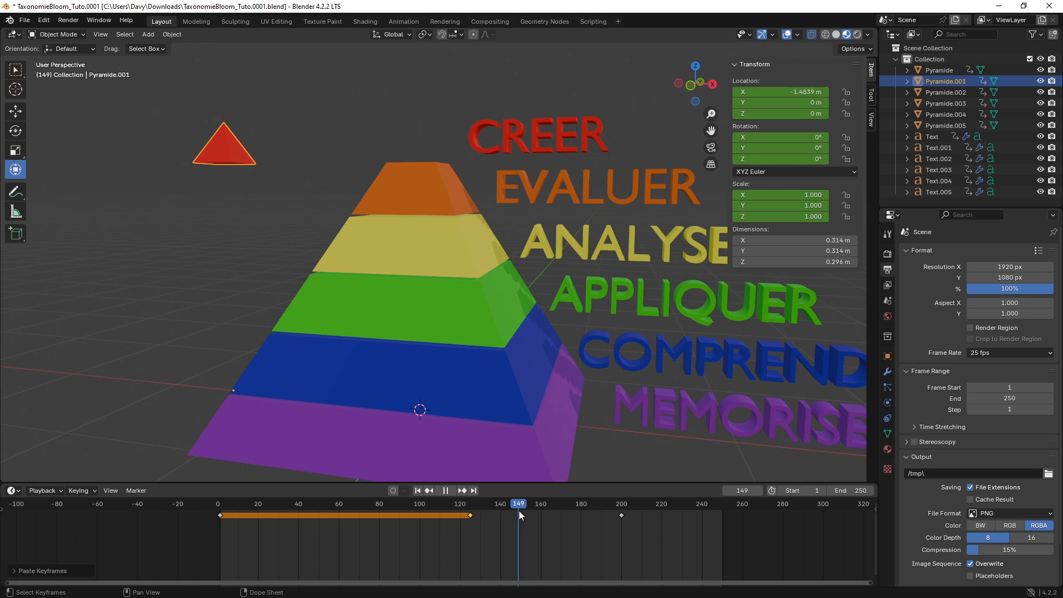
key(space)
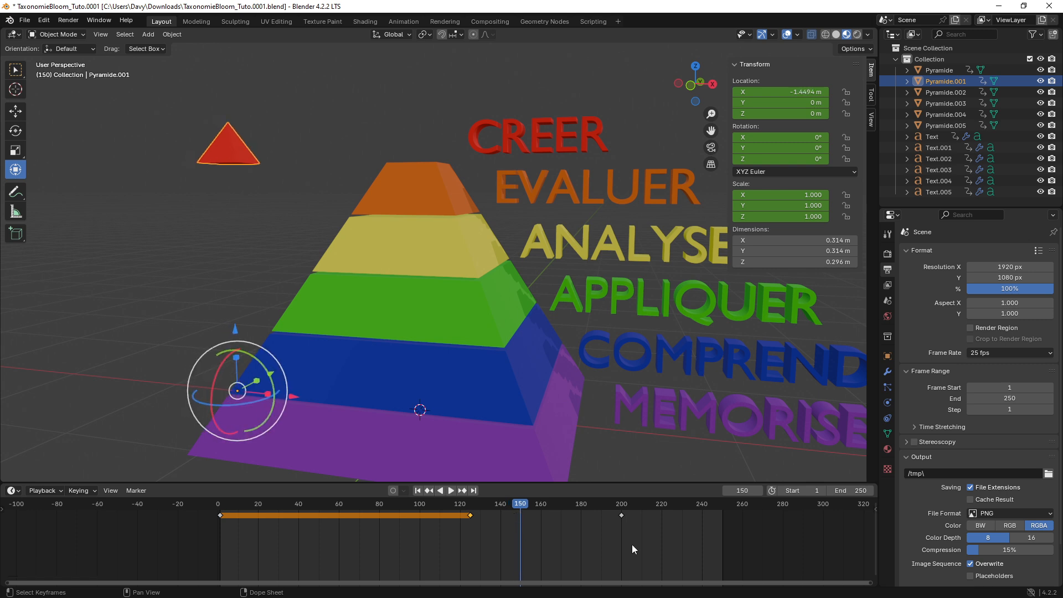
drag(648, 538, 603, 512)
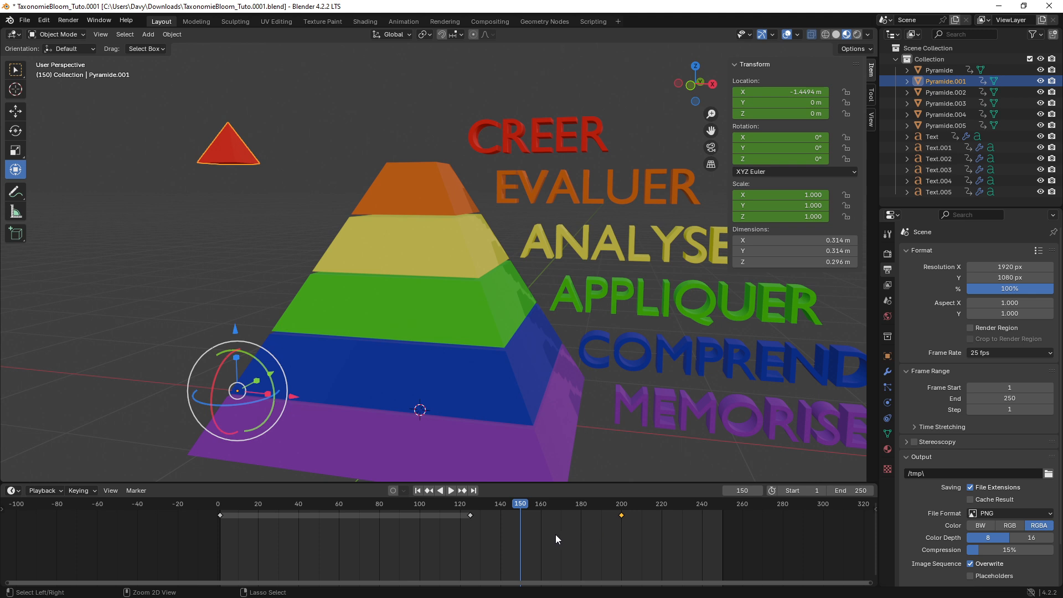
key(ctrl+v)
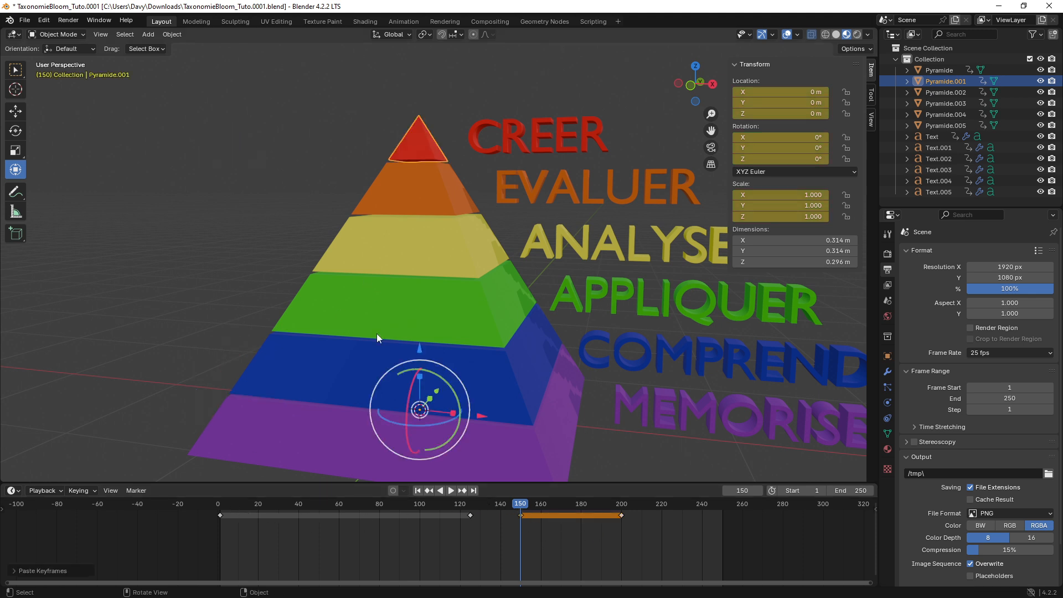
- Play the whole animation from frame 1 and examine from several angles how the pyramid tiers slide in one after another
middle_drag(377, 337, 399, 334)
key(shift+Left)
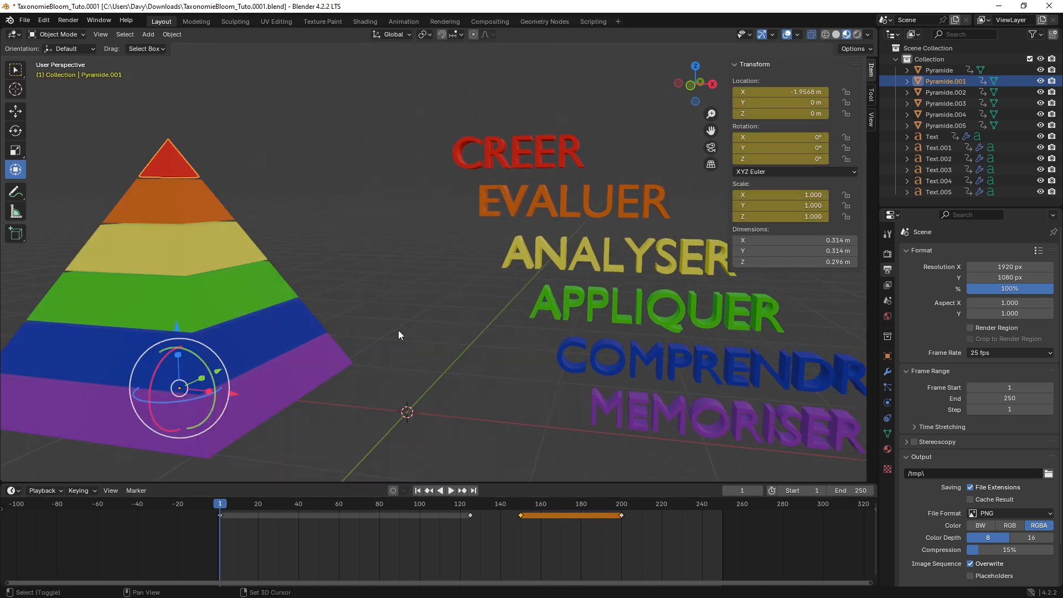
key(space)
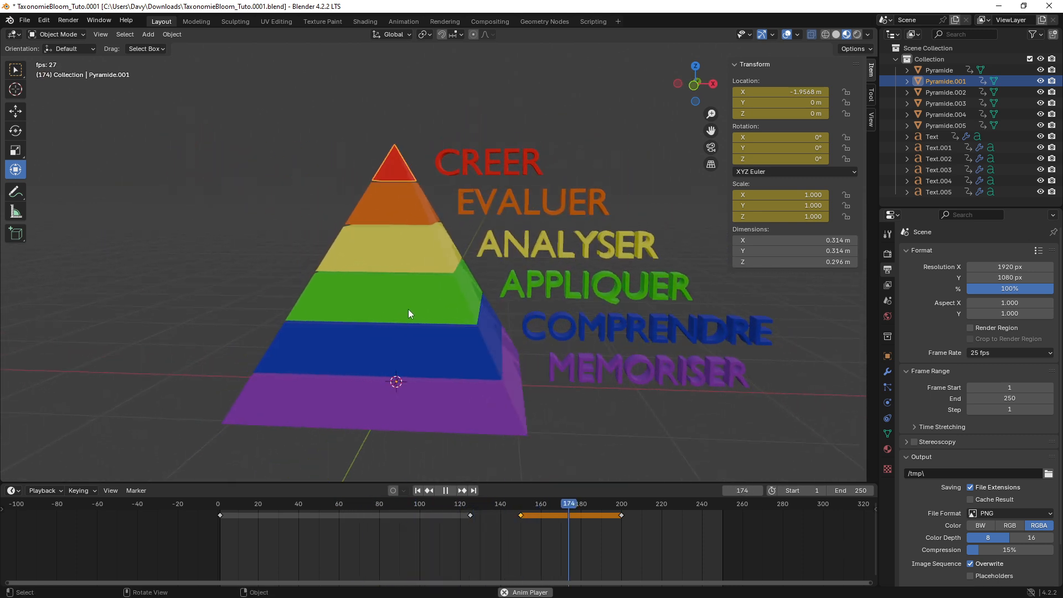
middle_drag(407, 311, 433, 308)
shift+middle_drag(433, 308, 467, 295)
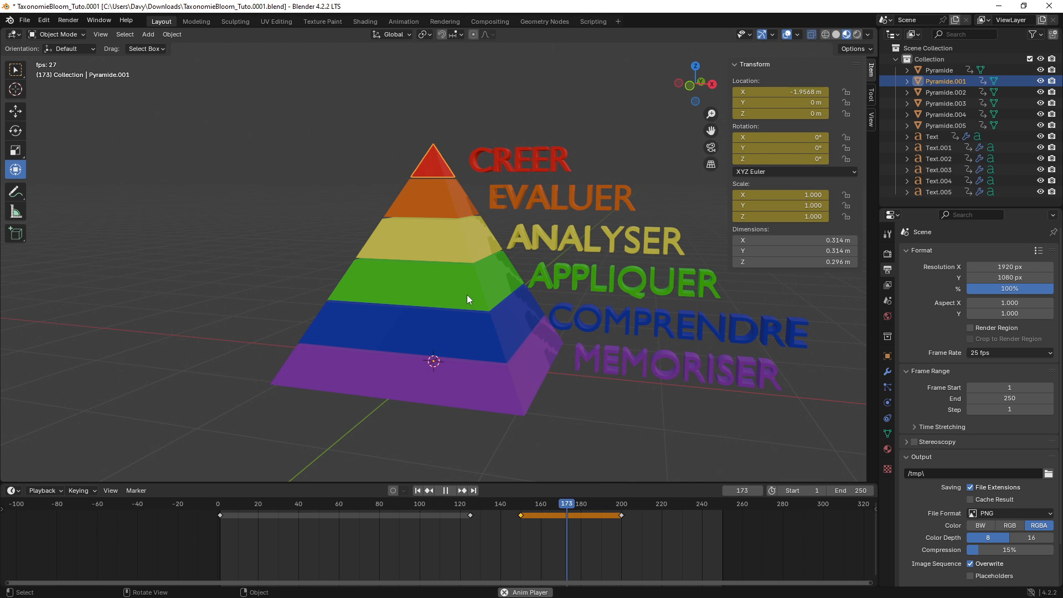
middle_drag(469, 283, 412, 267)
ctrl+middle_drag(444, 304, 477, 292)
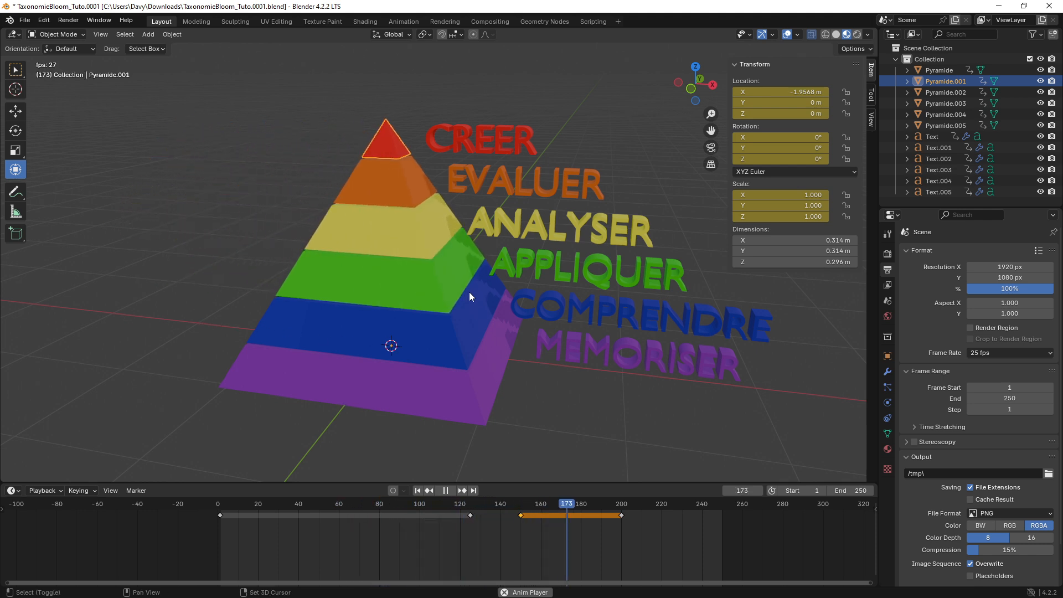
mouse_move(469, 292)
middle_down()
mouse_move(482, 299)
mouse_move(437, 302)
mouse_move(467, 301)
middle_up()
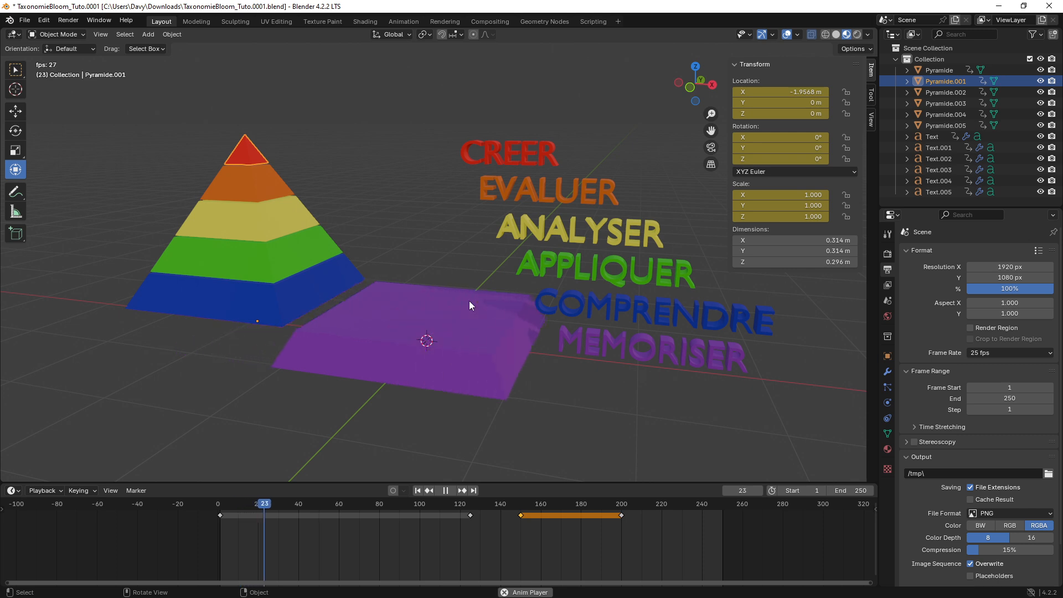
mouse_move(470, 301)
middle_down()
mouse_move(464, 317)
mouse_move(476, 308)
mouse_move(465, 306)
mouse_move(488, 306)
mouse_move(457, 308)
mouse_move(454, 297)
mouse_move(442, 300)
mouse_move(446, 287)
mouse_move(454, 299)
middle_up()
scroll(466, 302, up, 1)
shift+middle_drag(454, 298, 481, 314)
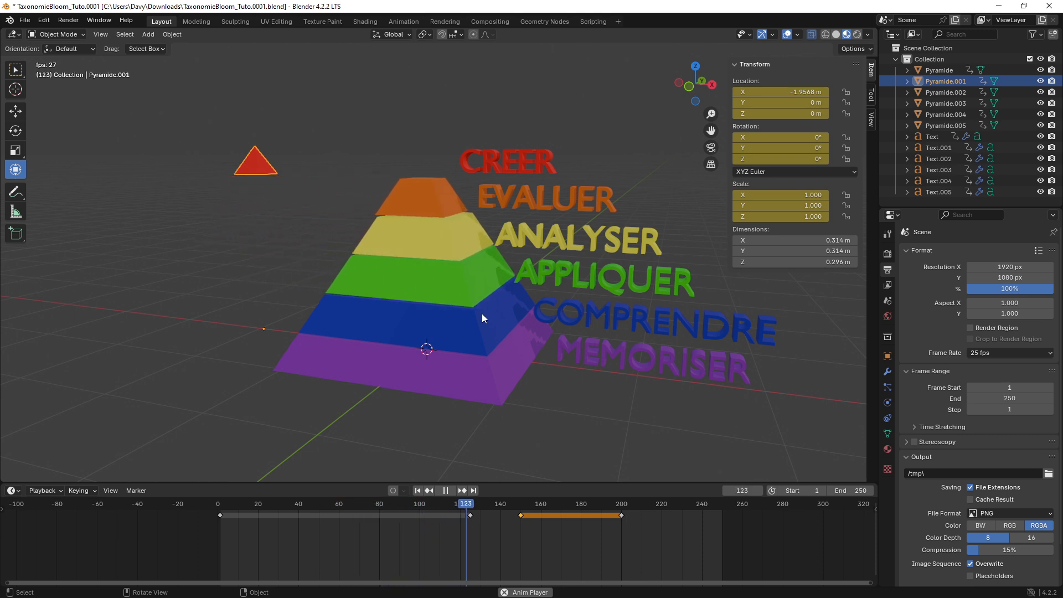
shift+middle_drag(481, 314, 482, 292)
scroll(481, 305, up, 1)
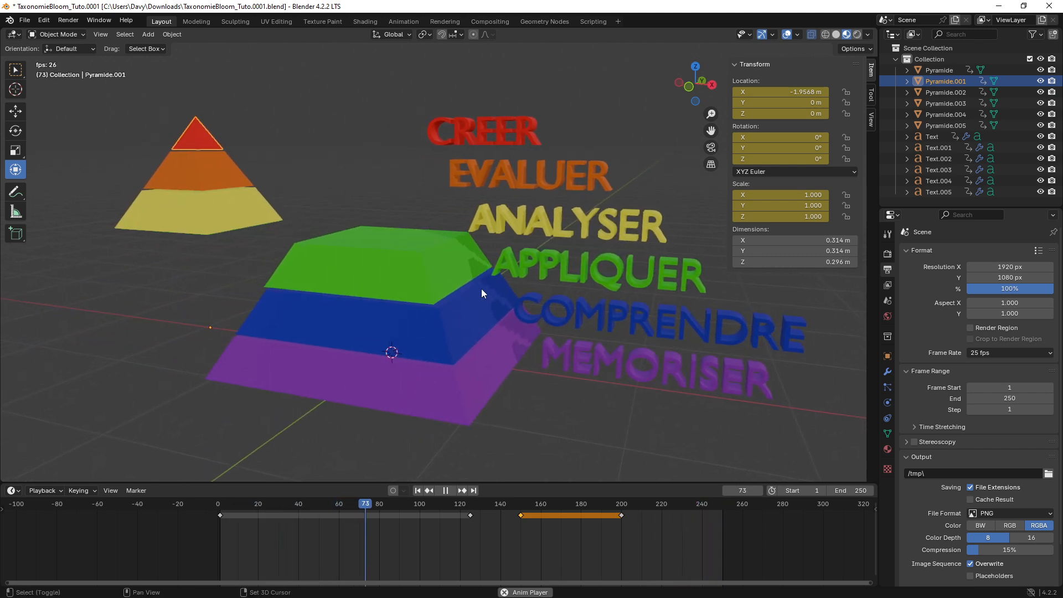